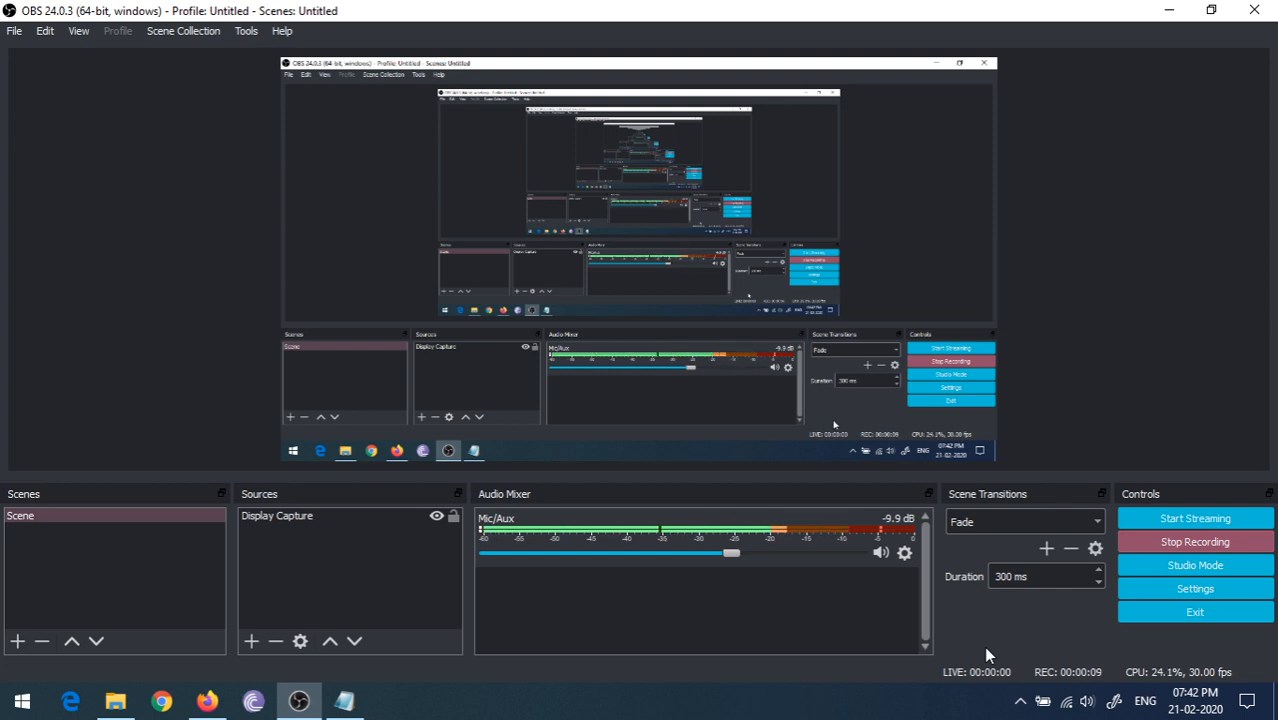
Step: Compare the local AM project folder with the PythonAnywhere Files page, ending in Firefox
left_click(115, 700)
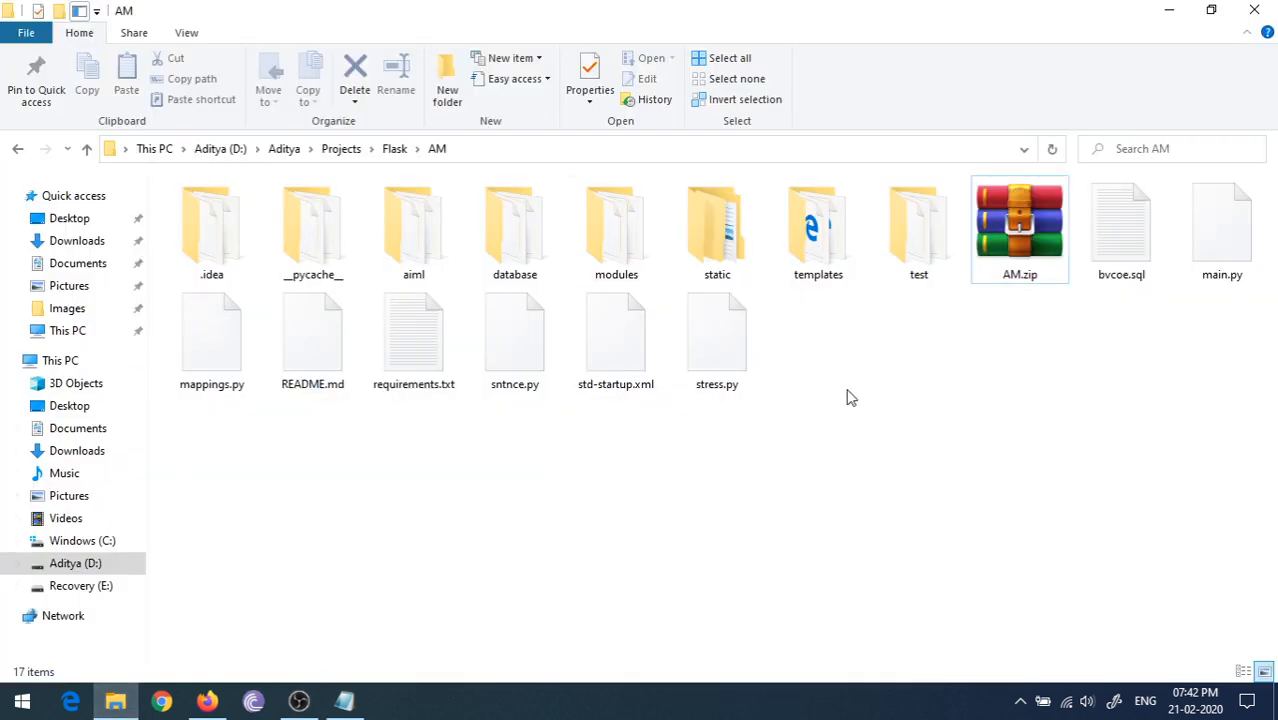
left_click(207, 700)
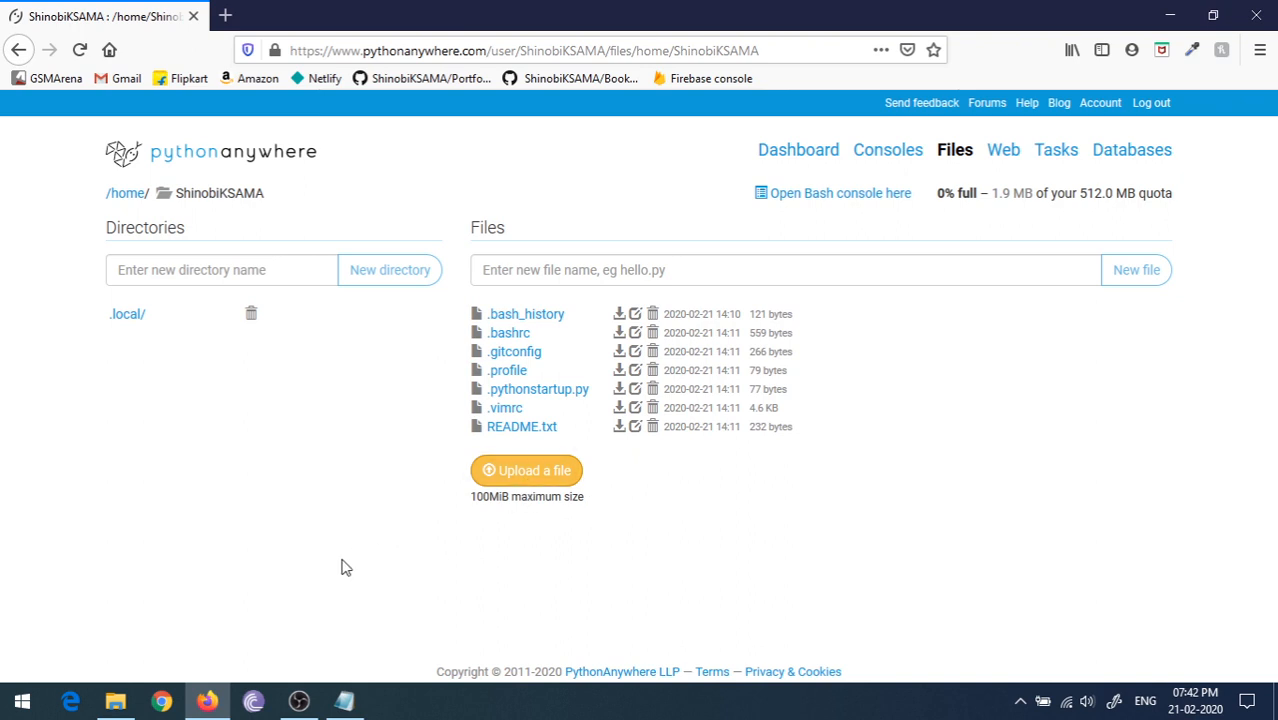
left_click(115, 701)
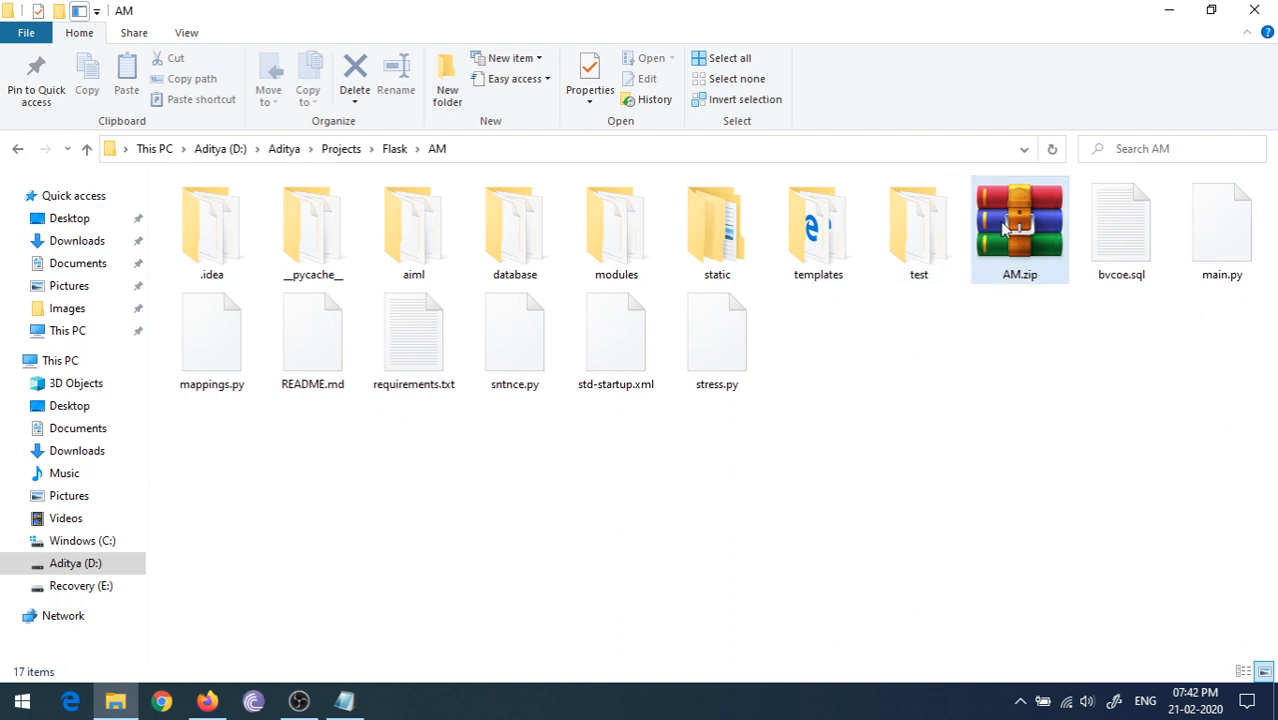
left_click(207, 701)
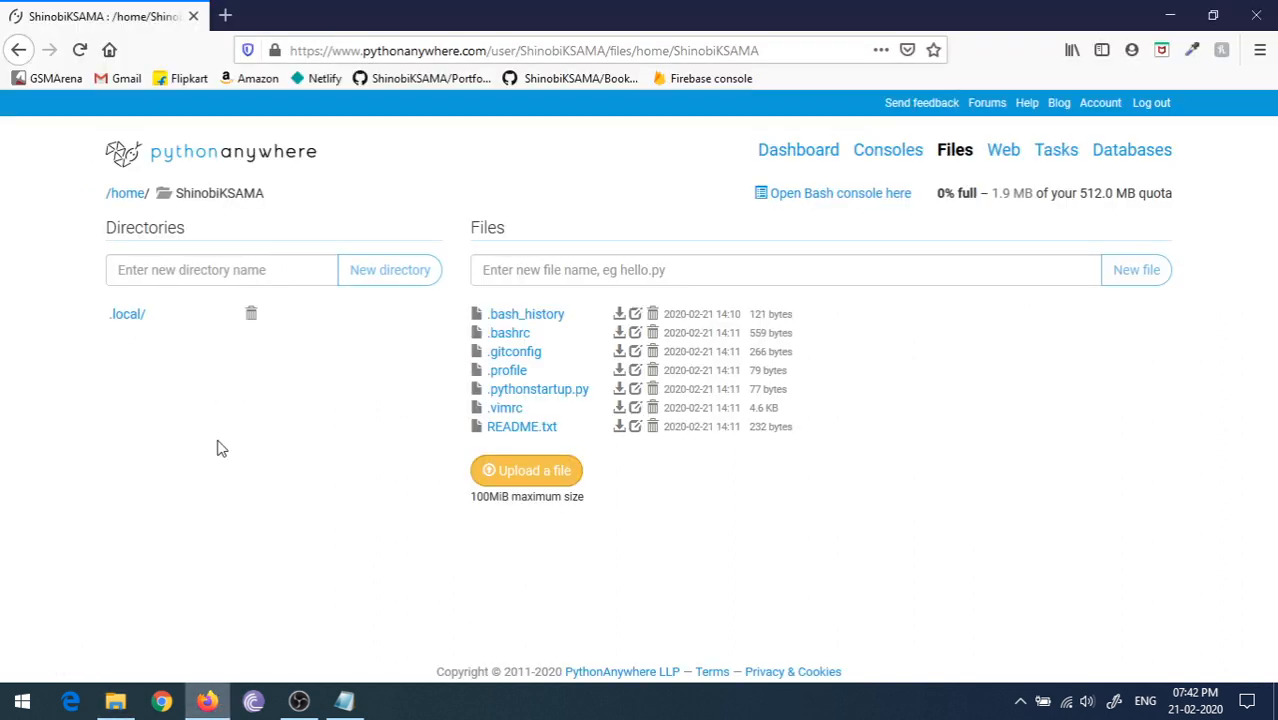
Step: Create a new directory named AM and upload the AM.zip archive into it
left_click(287, 271)
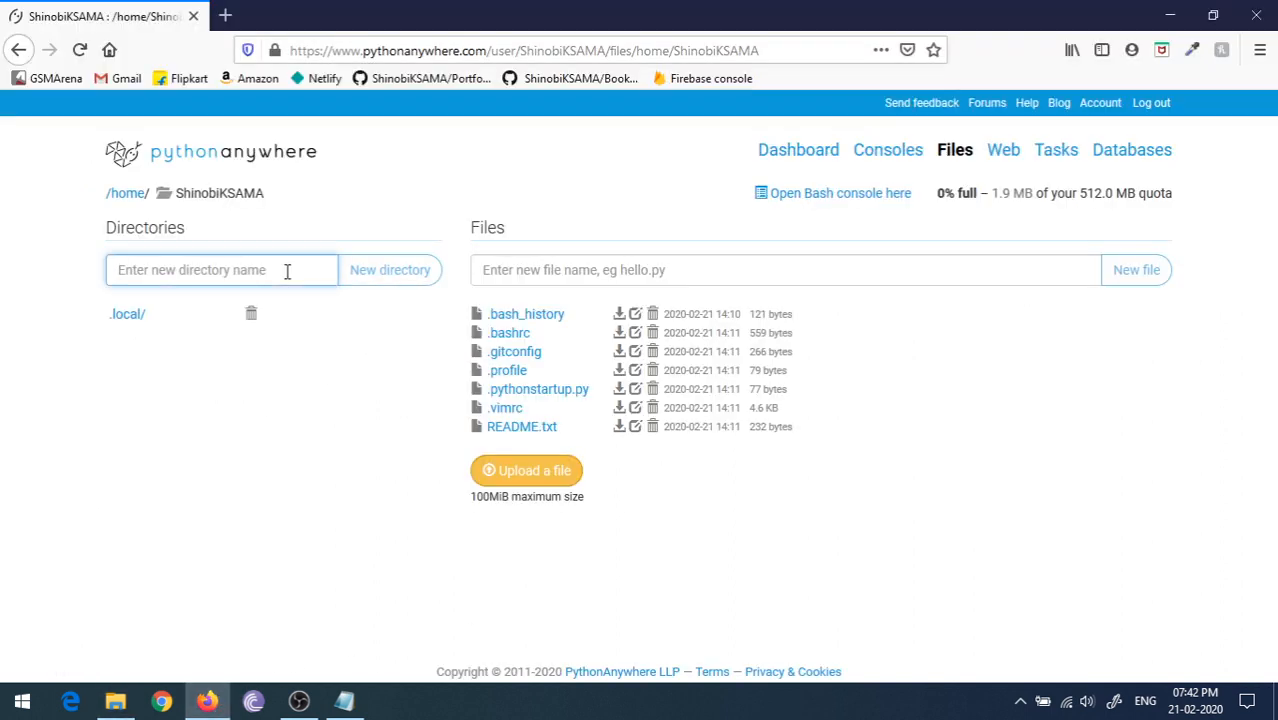
type("AM")
left_click(418, 279)
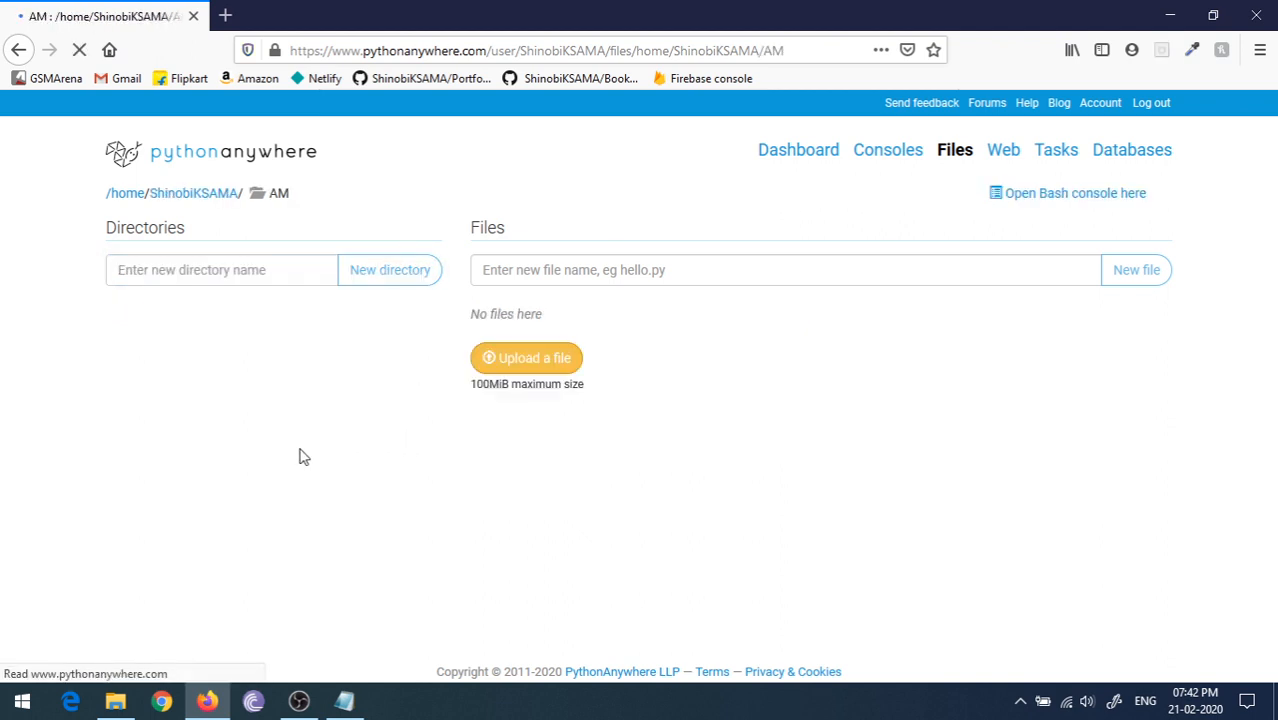
left_click(520, 360)
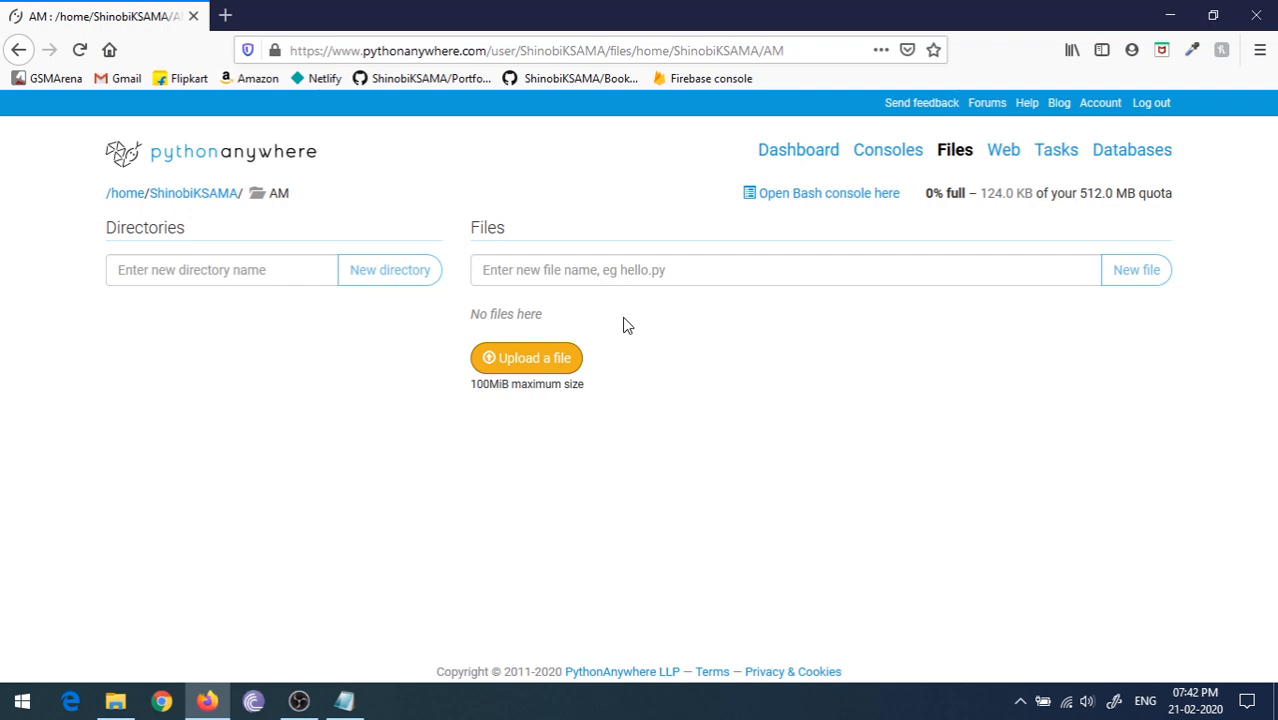
double_click(303, 309)
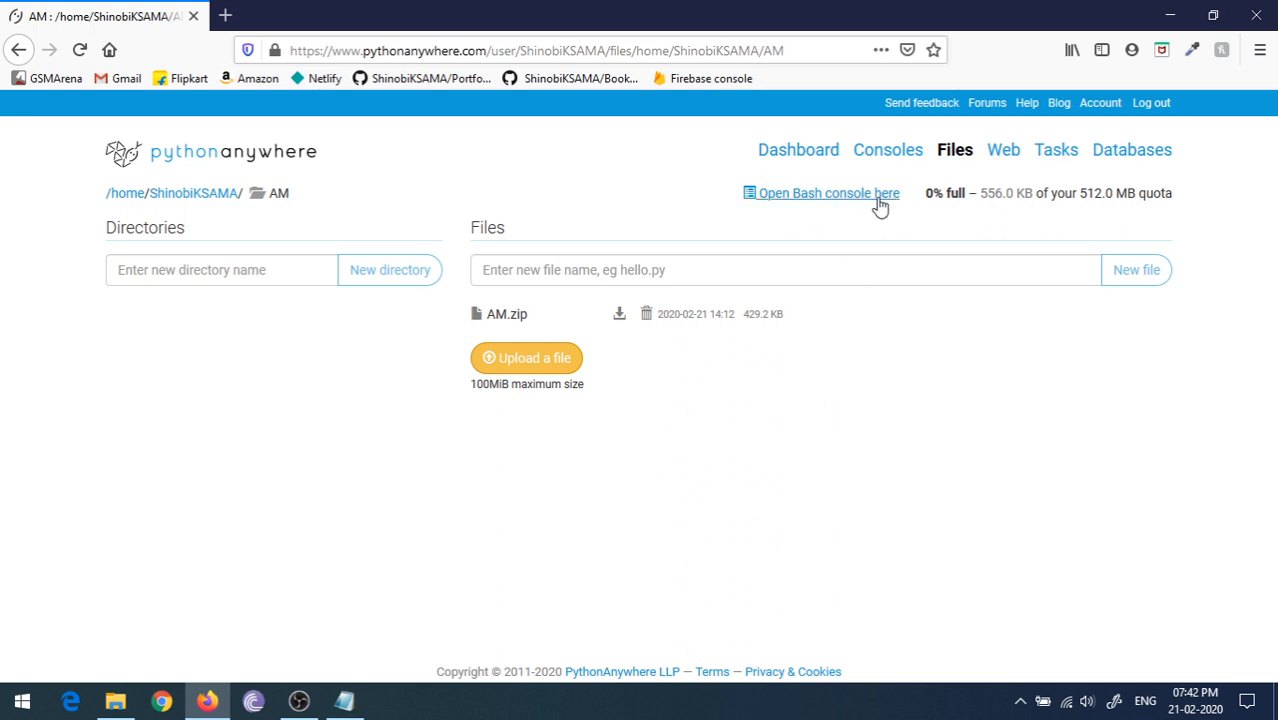
Step: In a new Bash console run 'cd AM' and 'unzip AM.zip' to extract the project
left_click(888, 152)
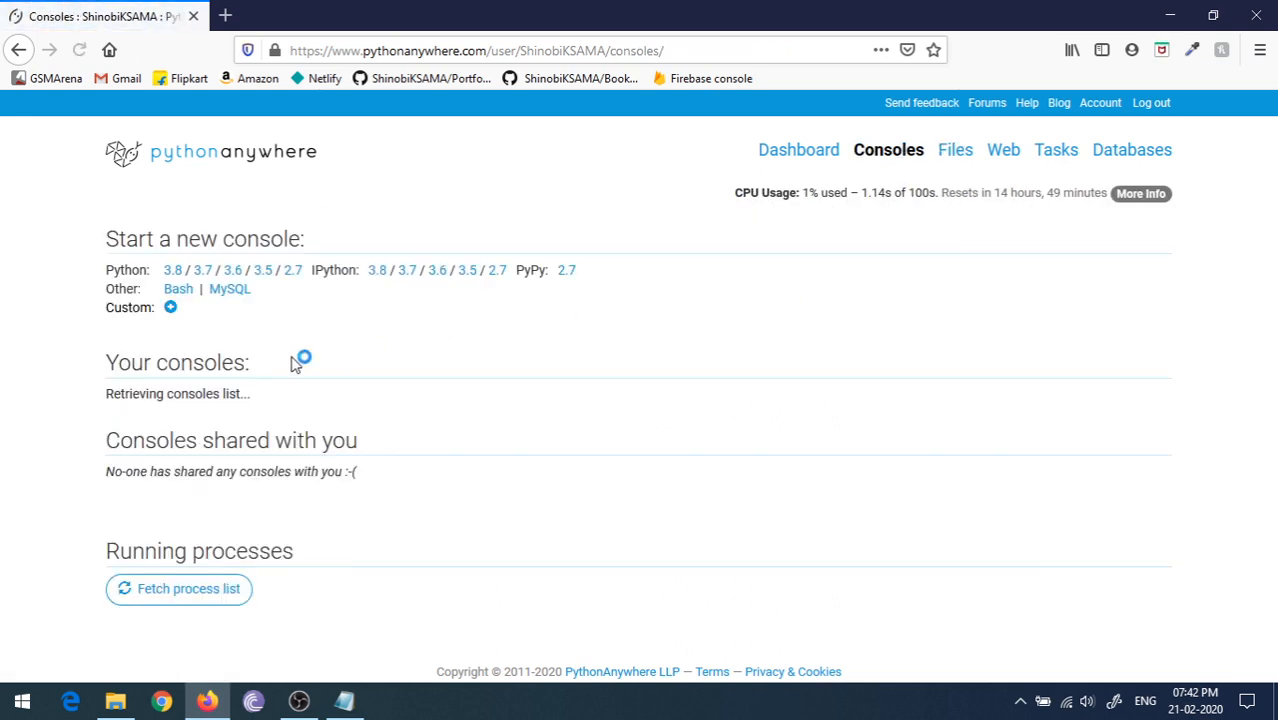
left_click(176, 292)
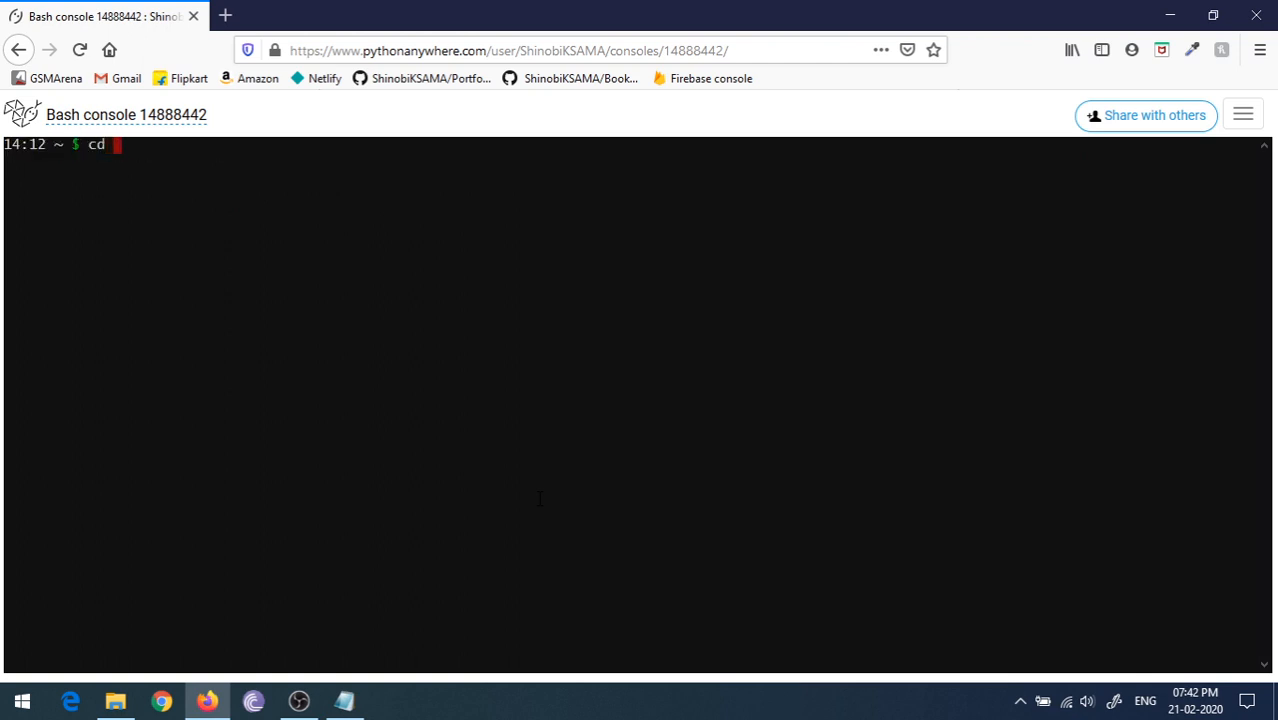
type("AM")
key("Return")
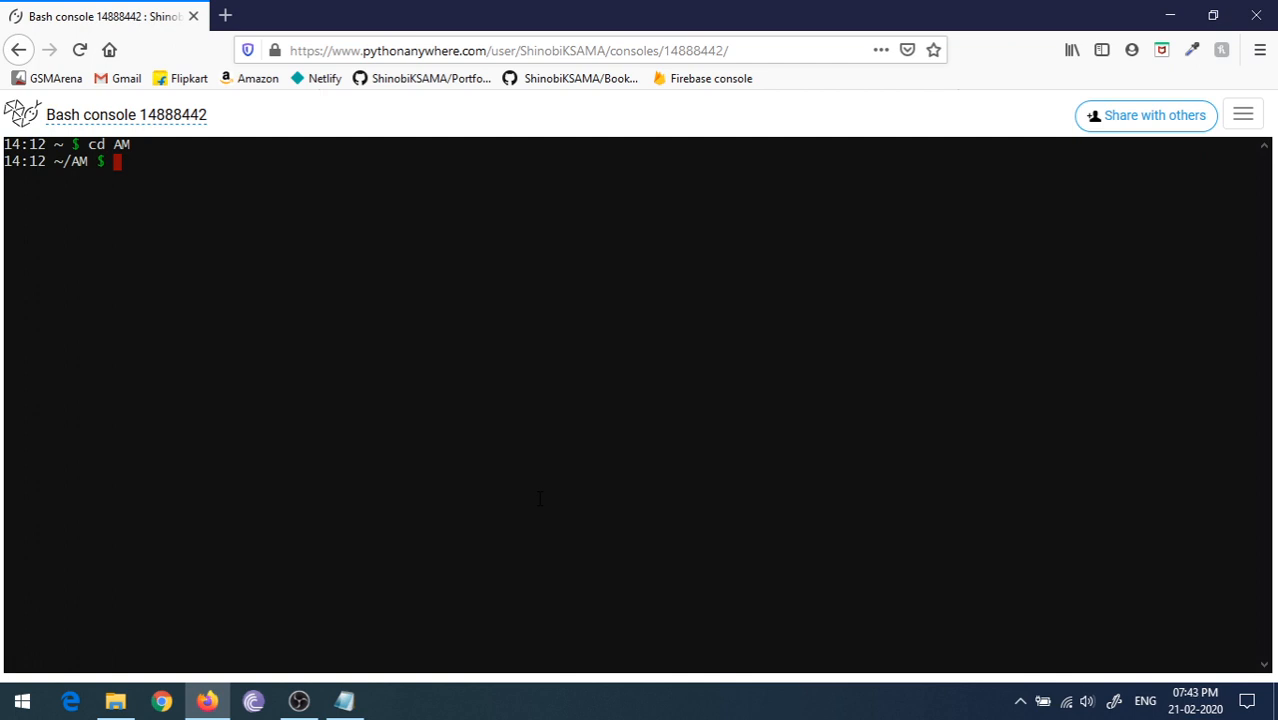
type("un")
type("zip ")
type("AM>zip")
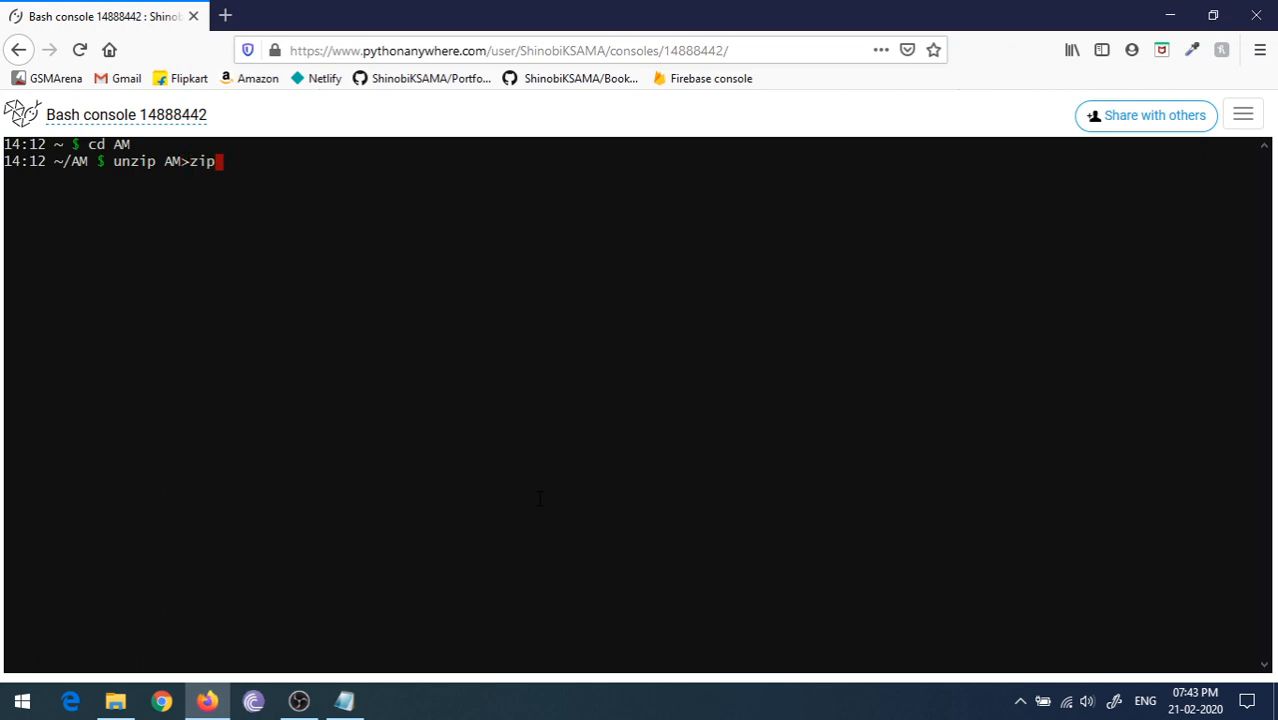
key("BackSpace")
key("BackSpace")
key("BackSpace")
key("BackSpace")
type(".")
type("zip")
key("Return")
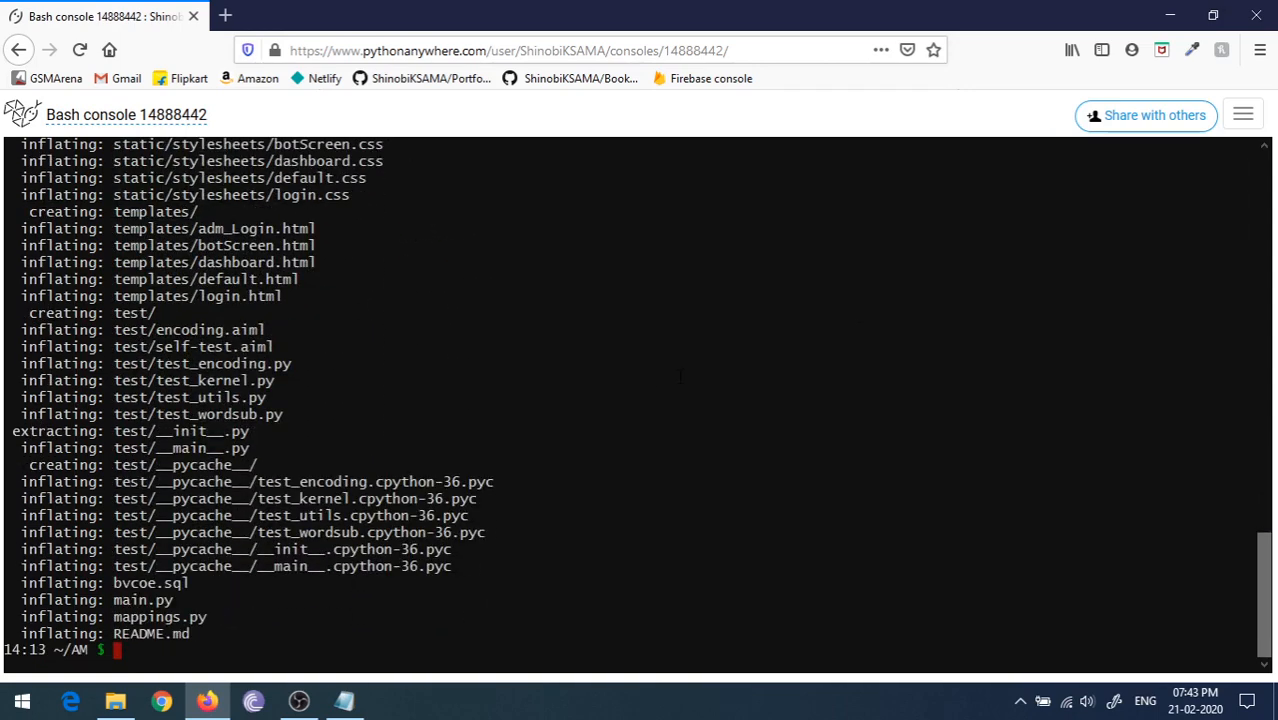
Step: Browse into the AM directory on the Files page and delete AM.zip, confirming the removal
left_click(1243, 114)
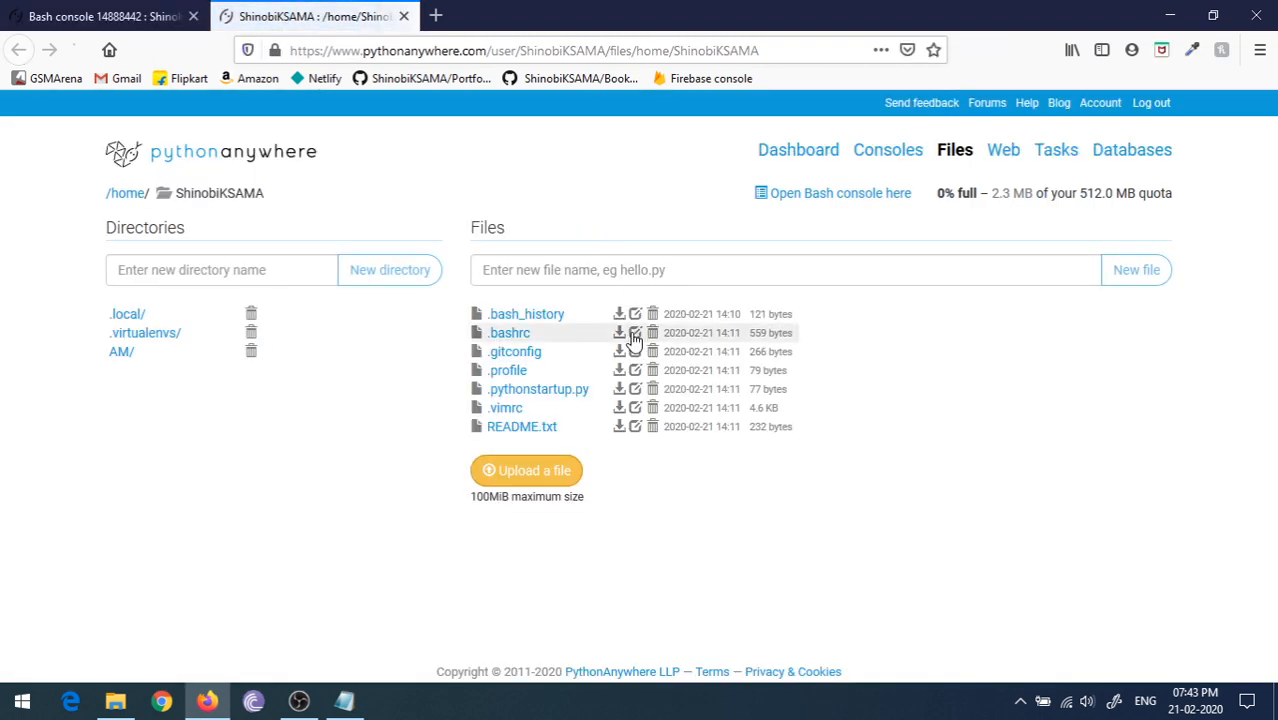
left_click(121, 352)
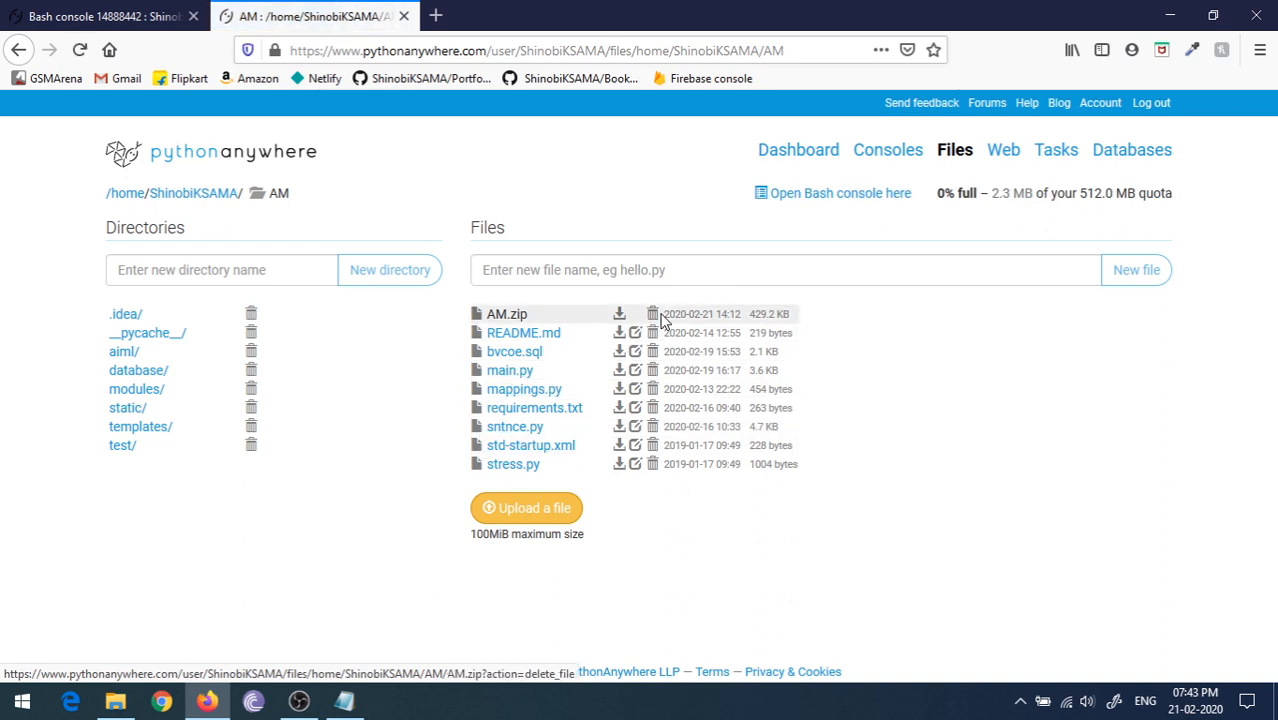
left_click(652, 314)
left_click(676, 428)
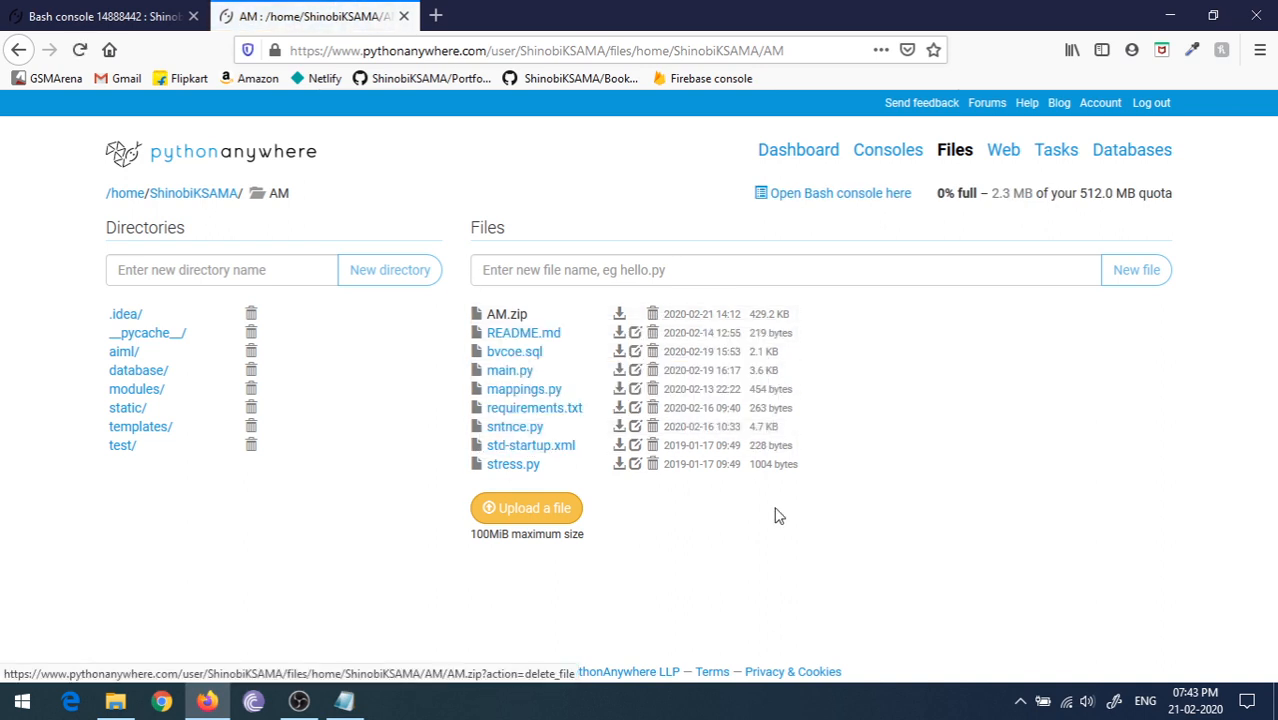
Step: Run 'cd ..' then 'mkvirtualenv --python=/usr/bin/python3.7 venv' in the Bash console
left_click(104, 17)
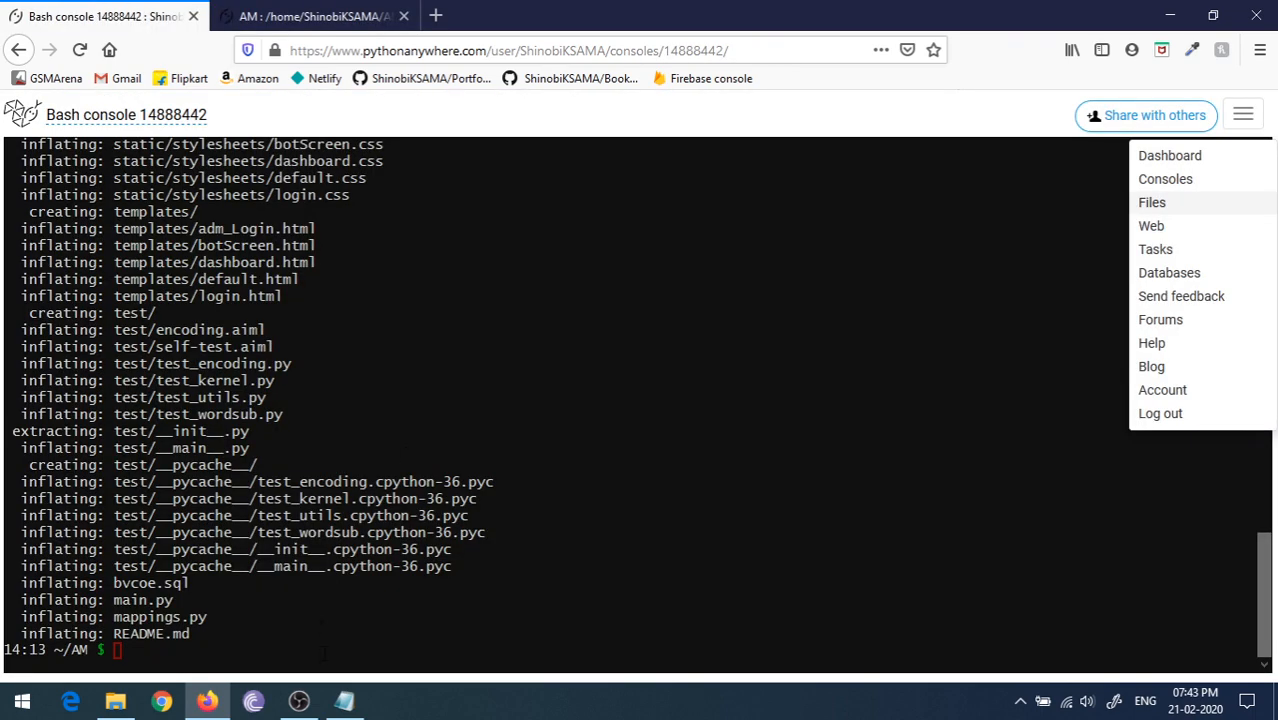
left_click(323, 653)
type("cd ")
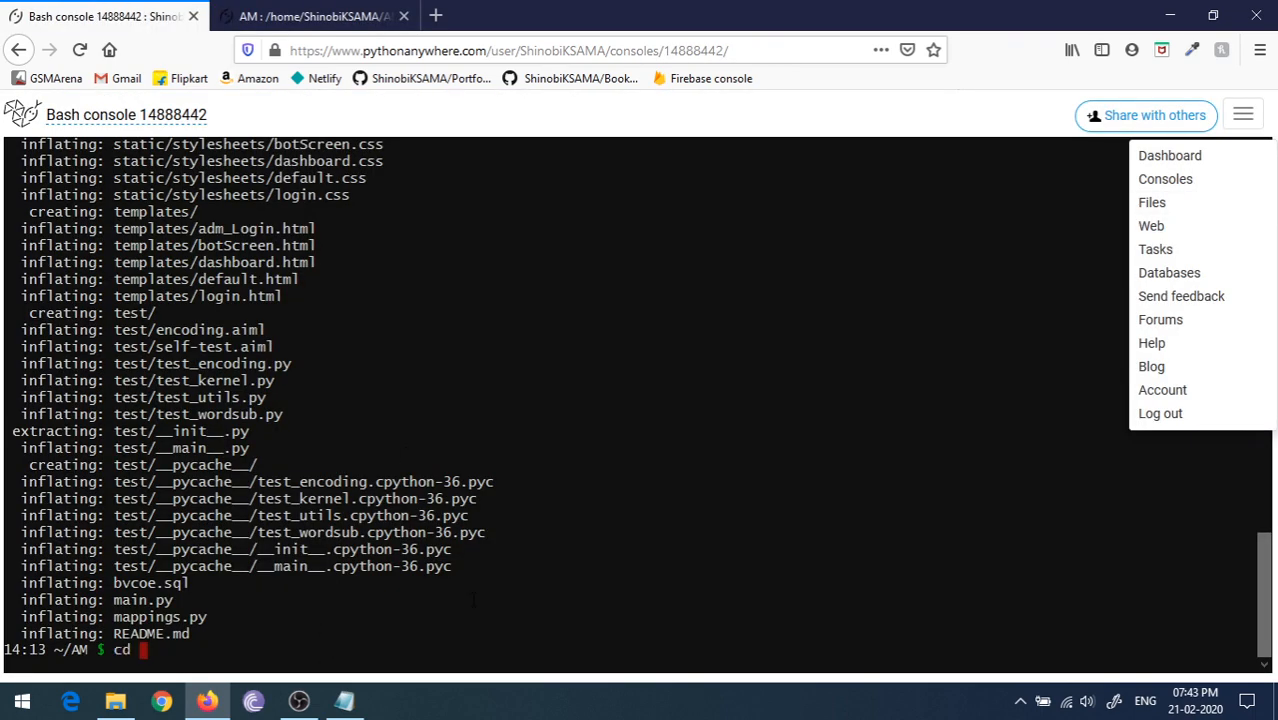
type("..")
key("Return")
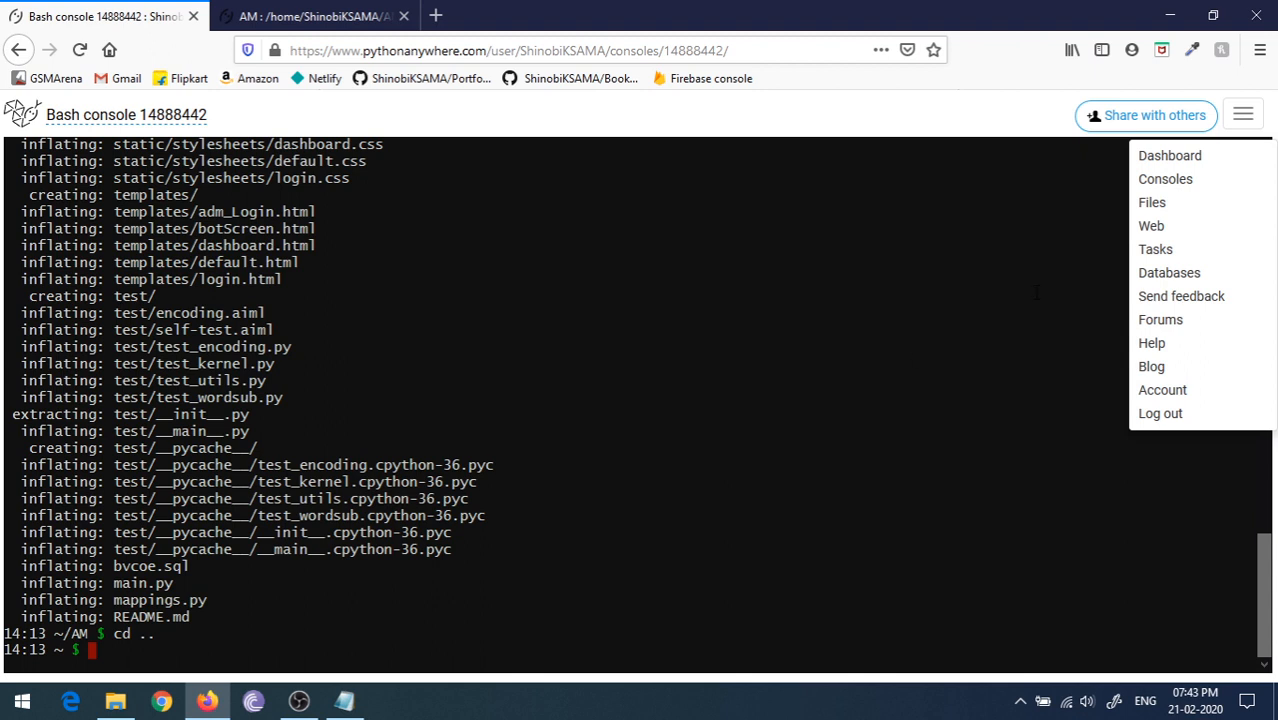
left_click(1243, 114)
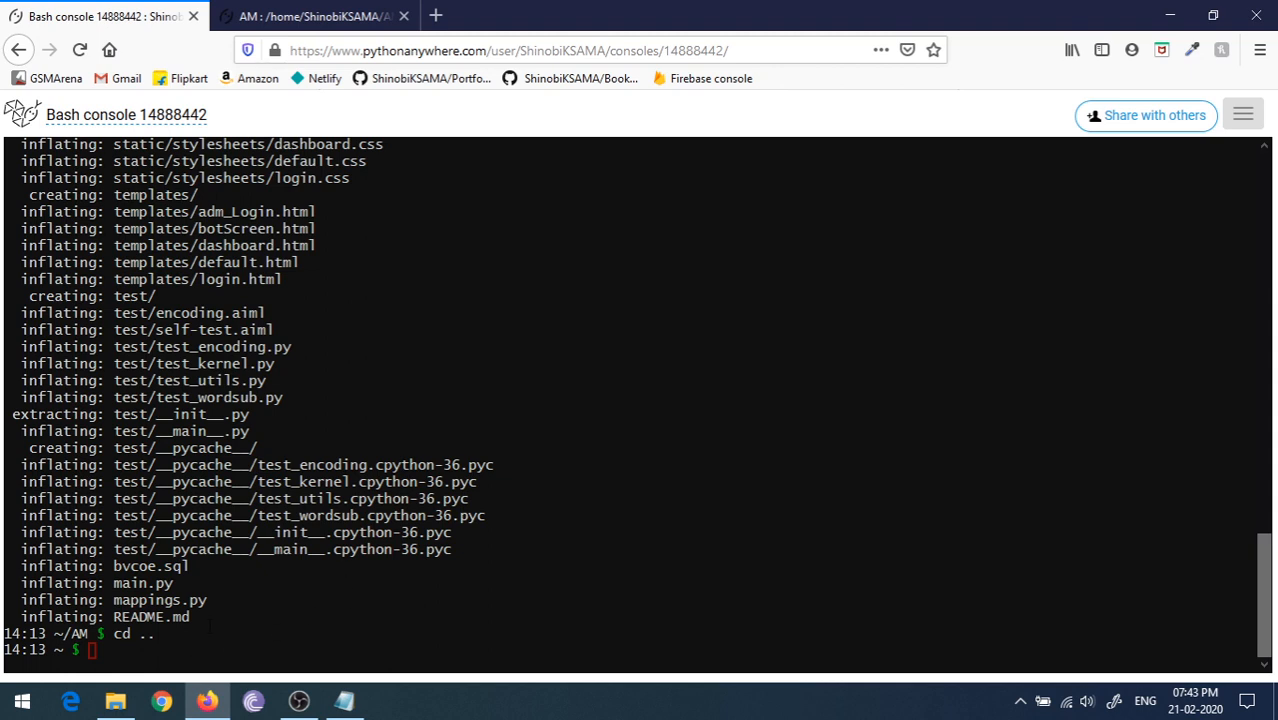
left_click(215, 627)
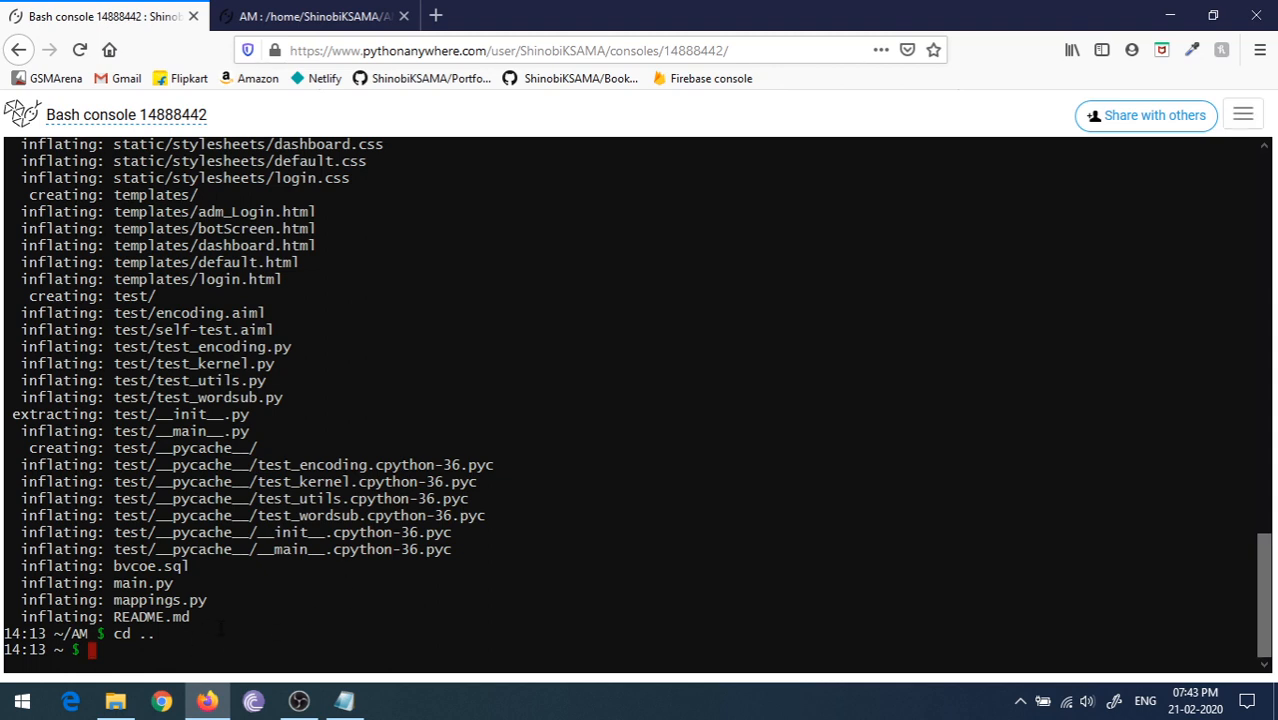
type("mkvirtualenv --python=/usr/bin/python3.7 venv")
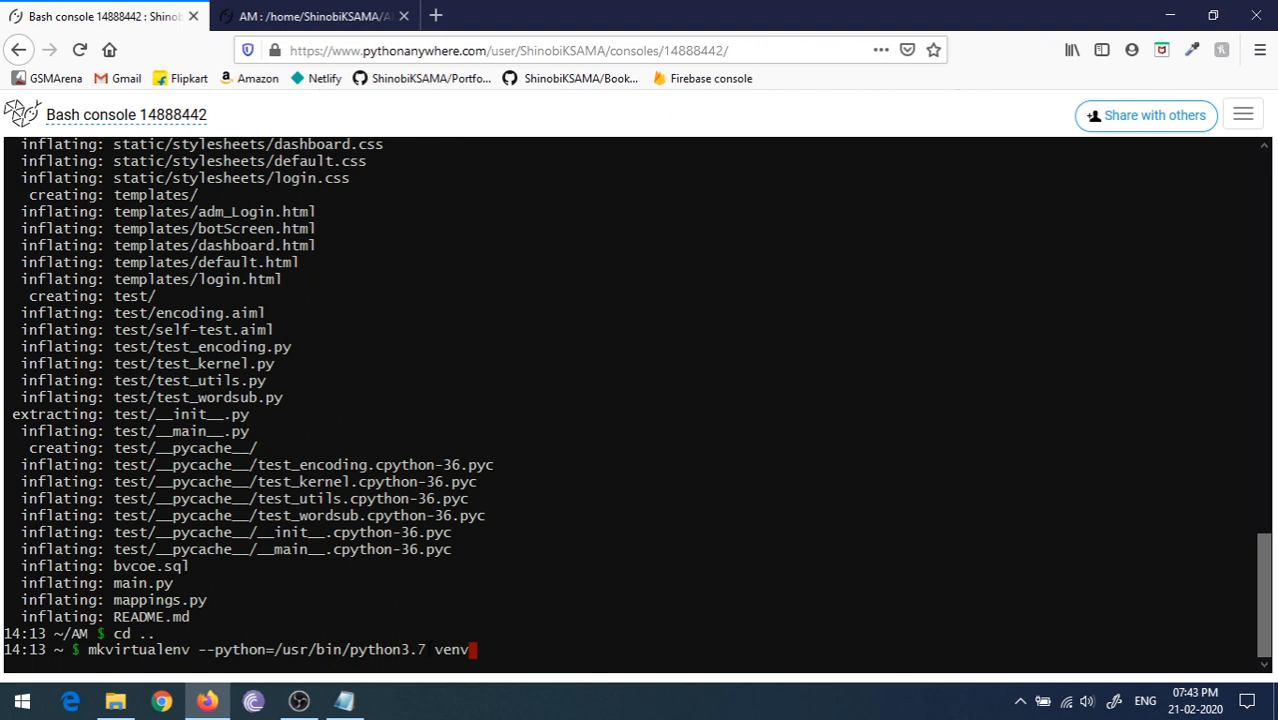
key("Return")
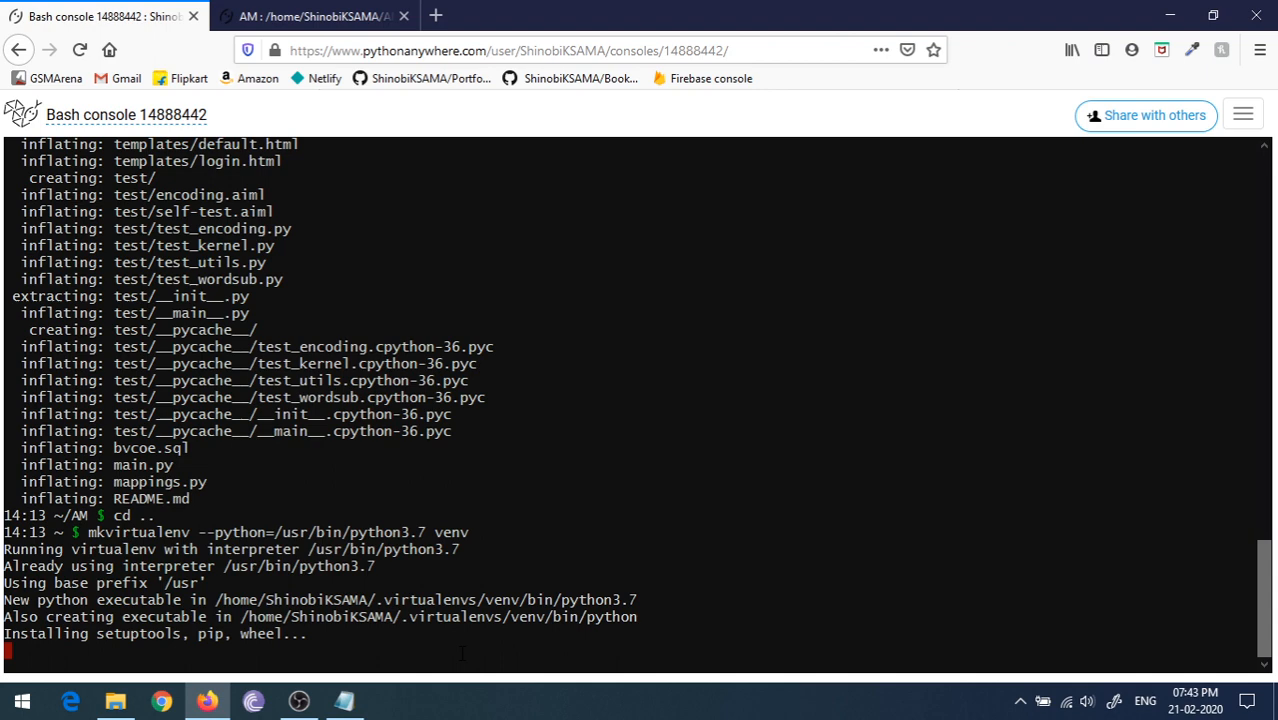
Step: Inspect the home folder's .virtualenvs directory, then return to the console with venv active
key("ctrl+Tab")
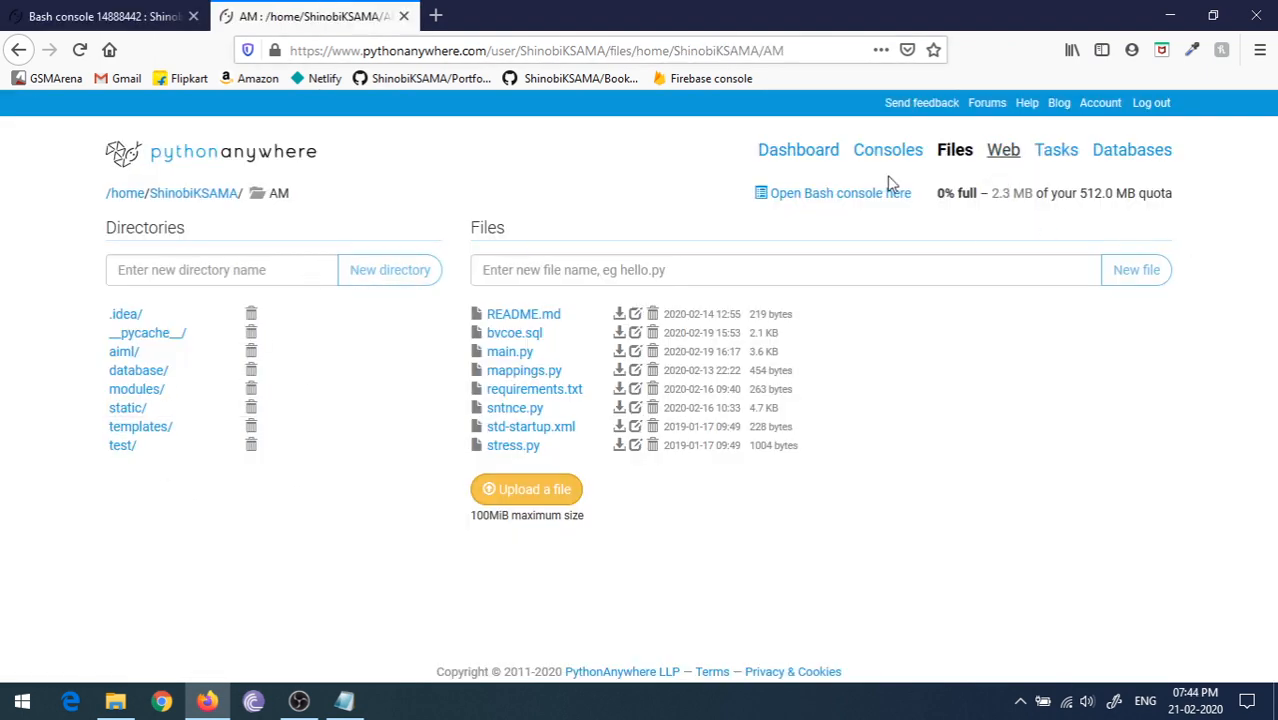
left_click(190, 194)
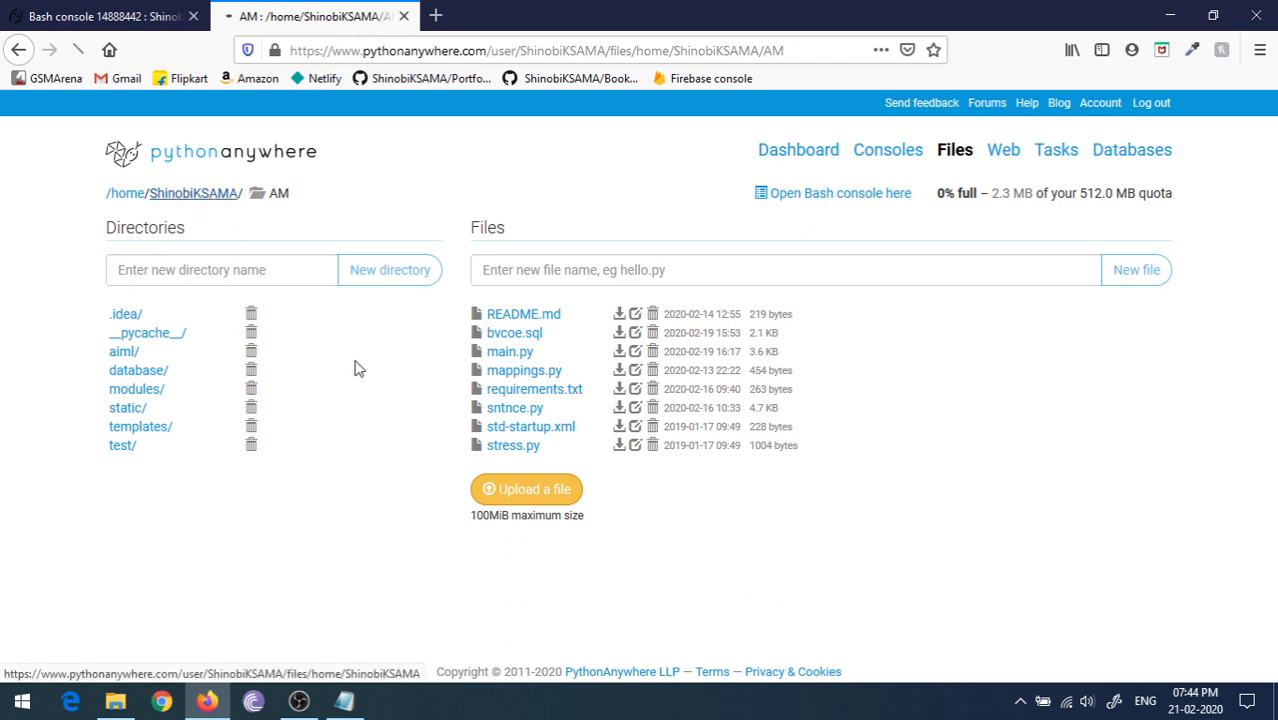
left_click(146, 354)
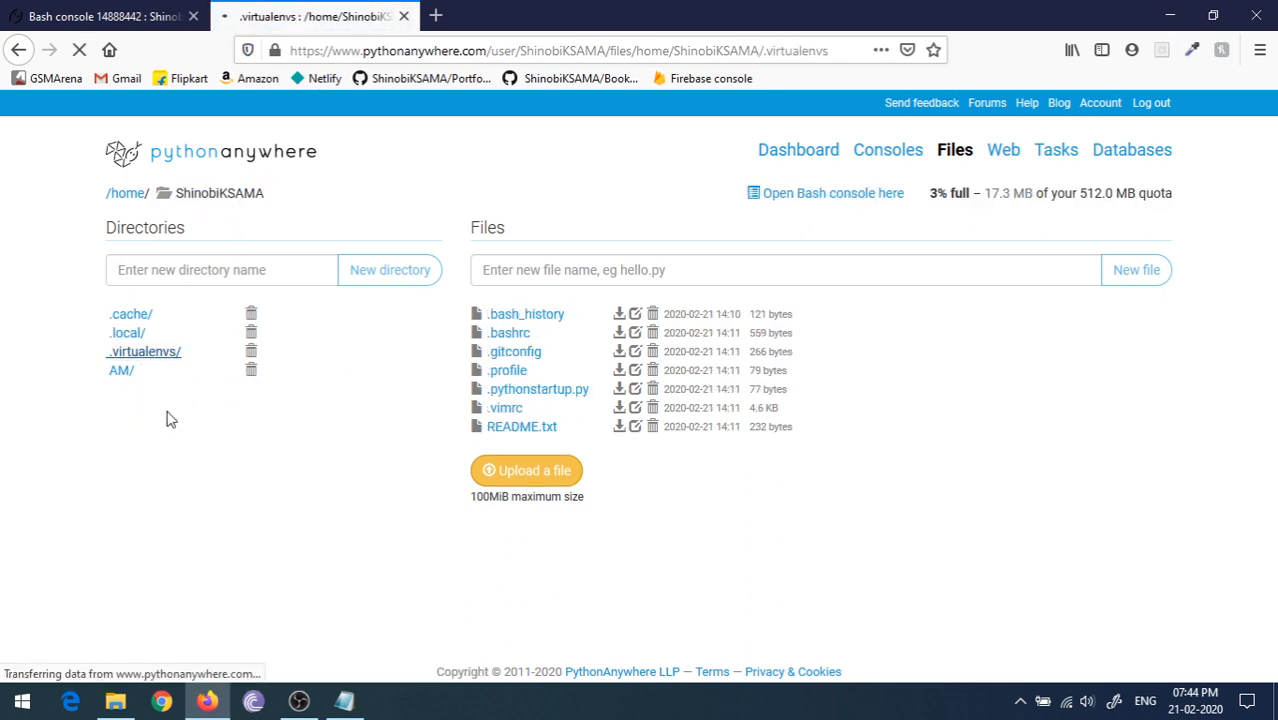
left_click(100, 16)
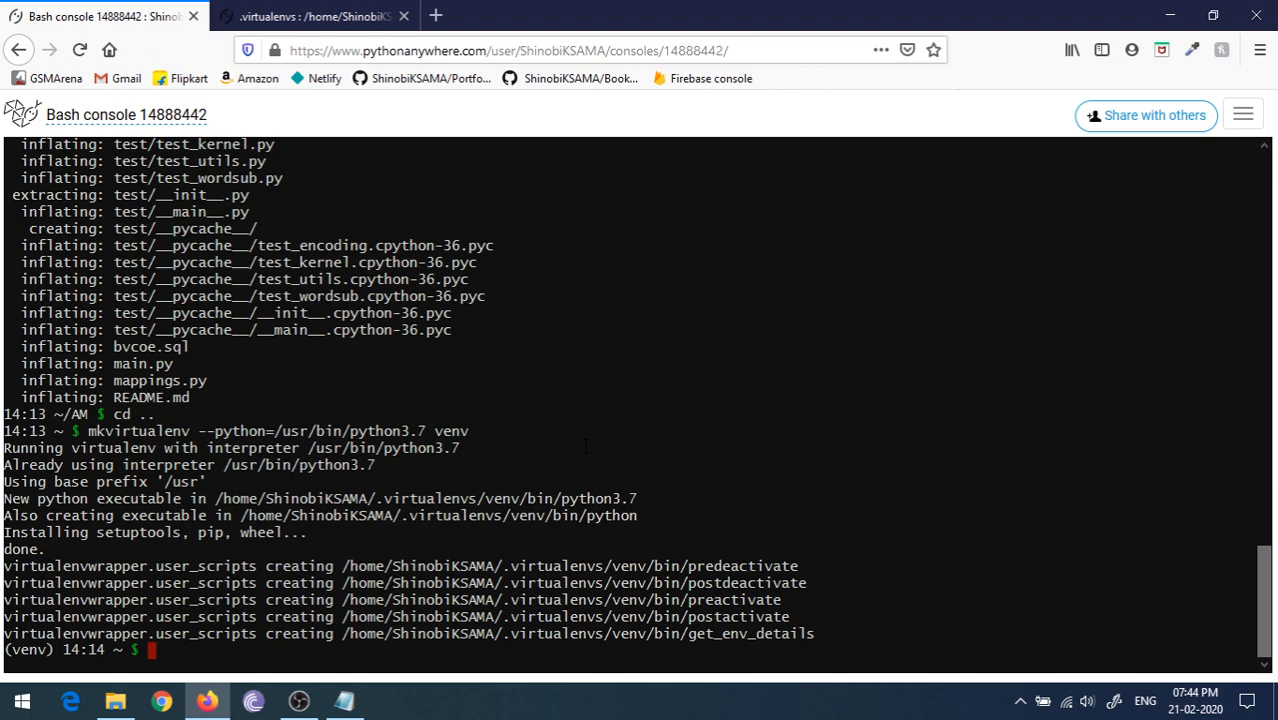
type("pip insta")
type("ll fla")
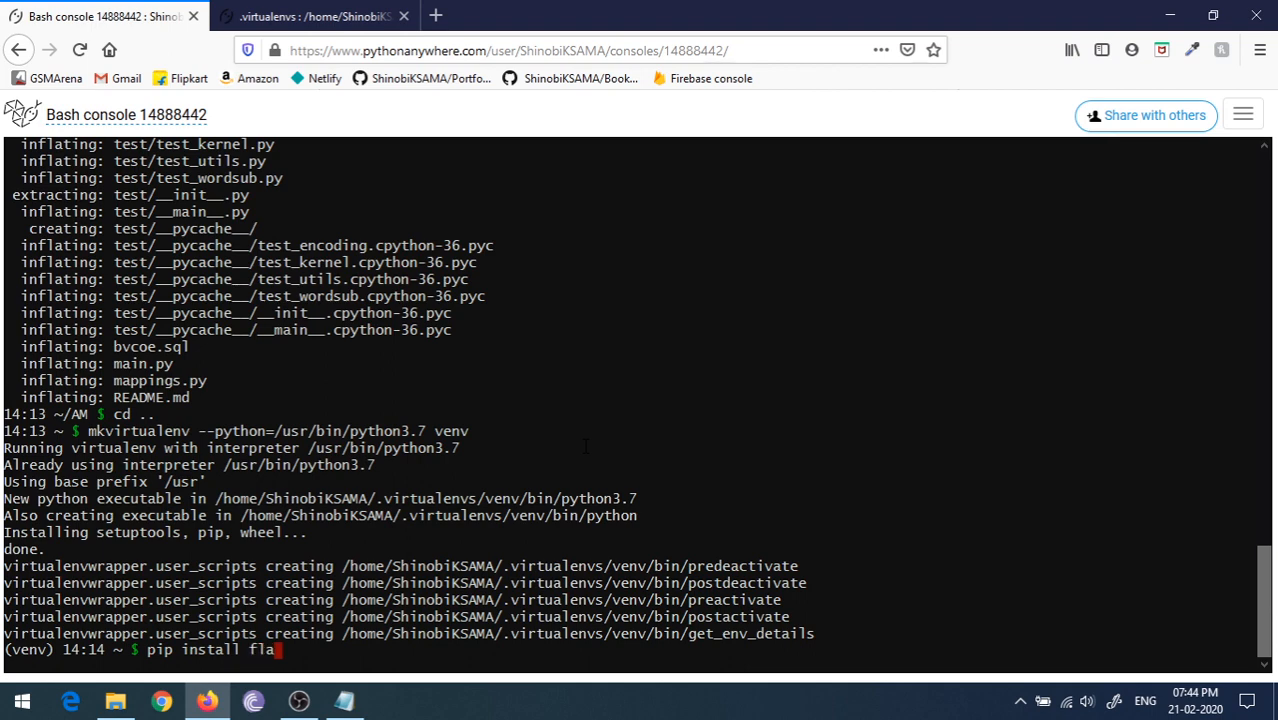
type("sk, ")
type("flask-")
type("Mysqldb")
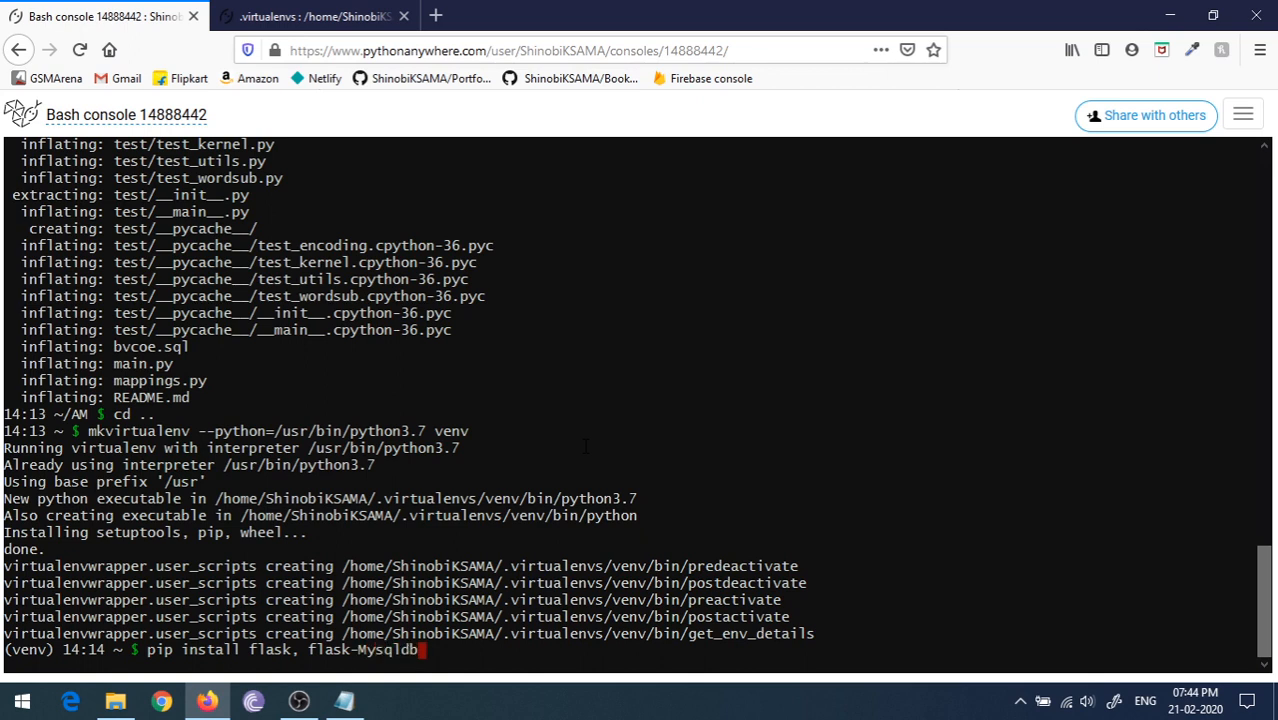
type(", ")
type("nltk")
Step: Pip install Flask, Flask-Mysqldb and nltk into venv, one package per command
key("Return")
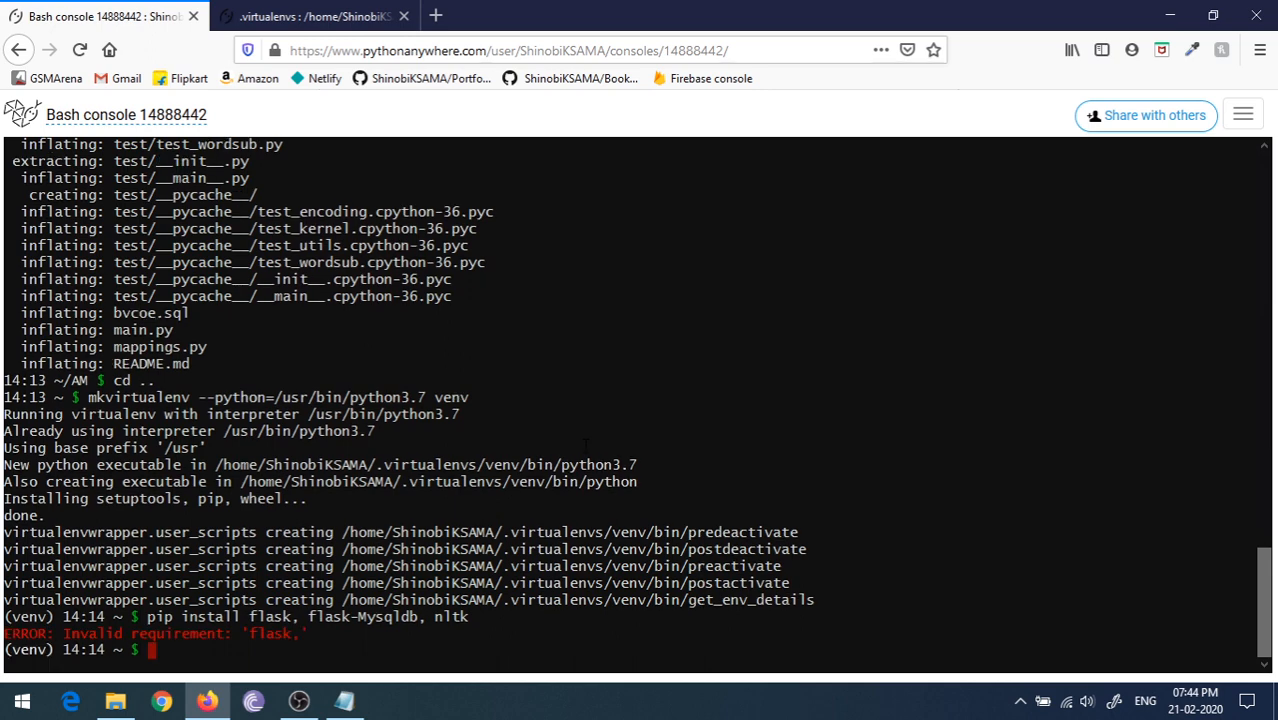
key("Up")
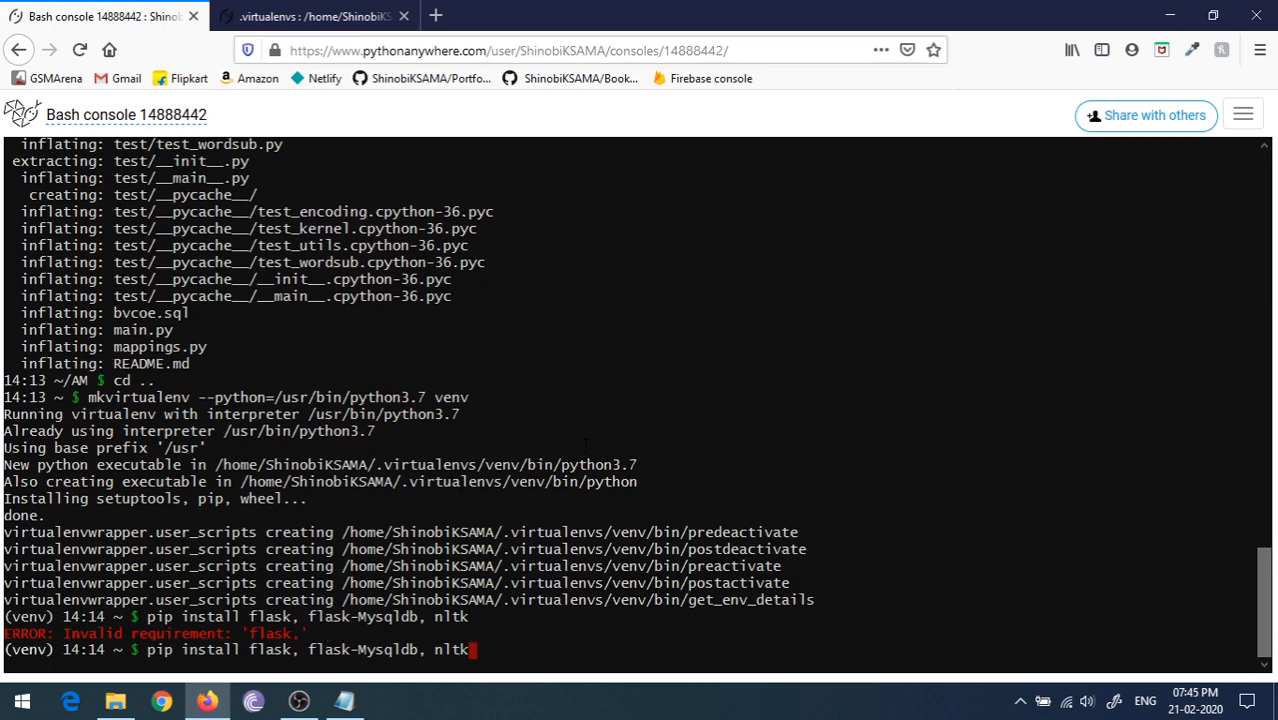
key("BackSpace")
key("BackSpace")
key("BackSpace")
key("BackSpace")
key("BackSpace")
key("BackSpace")
key("BackSpace")
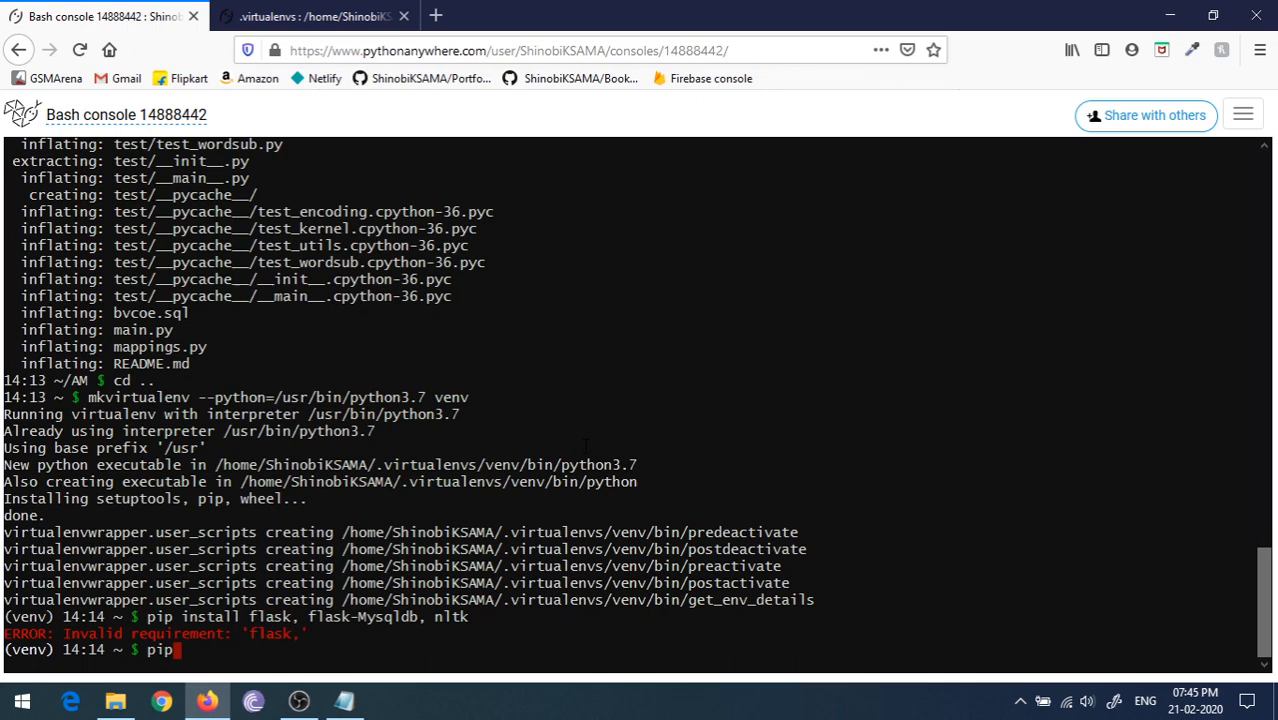
type(" insta")
type("ll Flask")
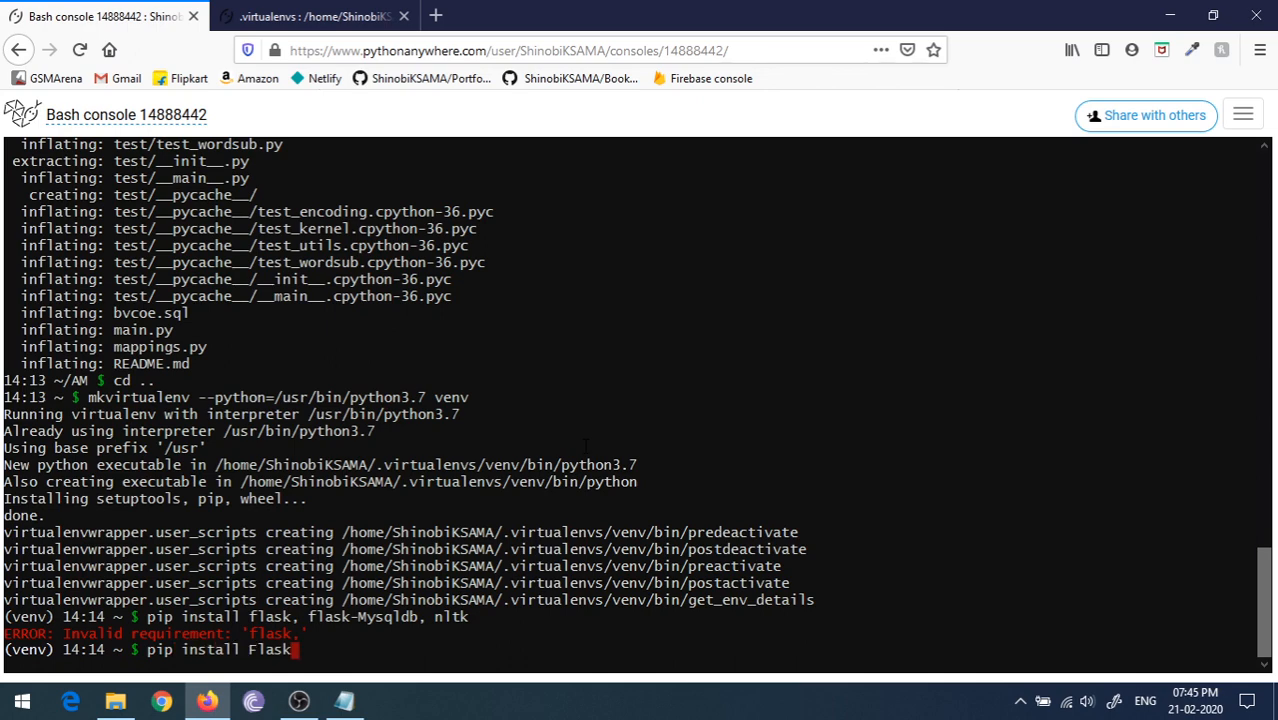
key("Return")
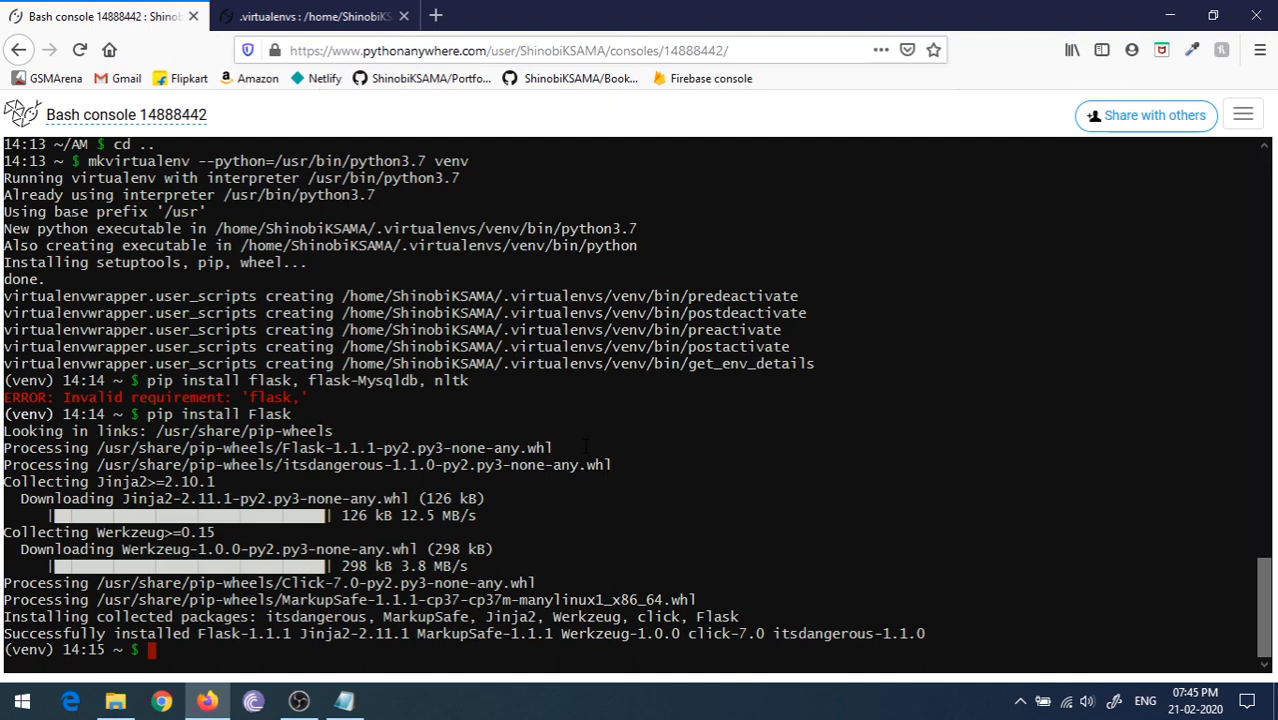
type("pip i")
type("nstall ")
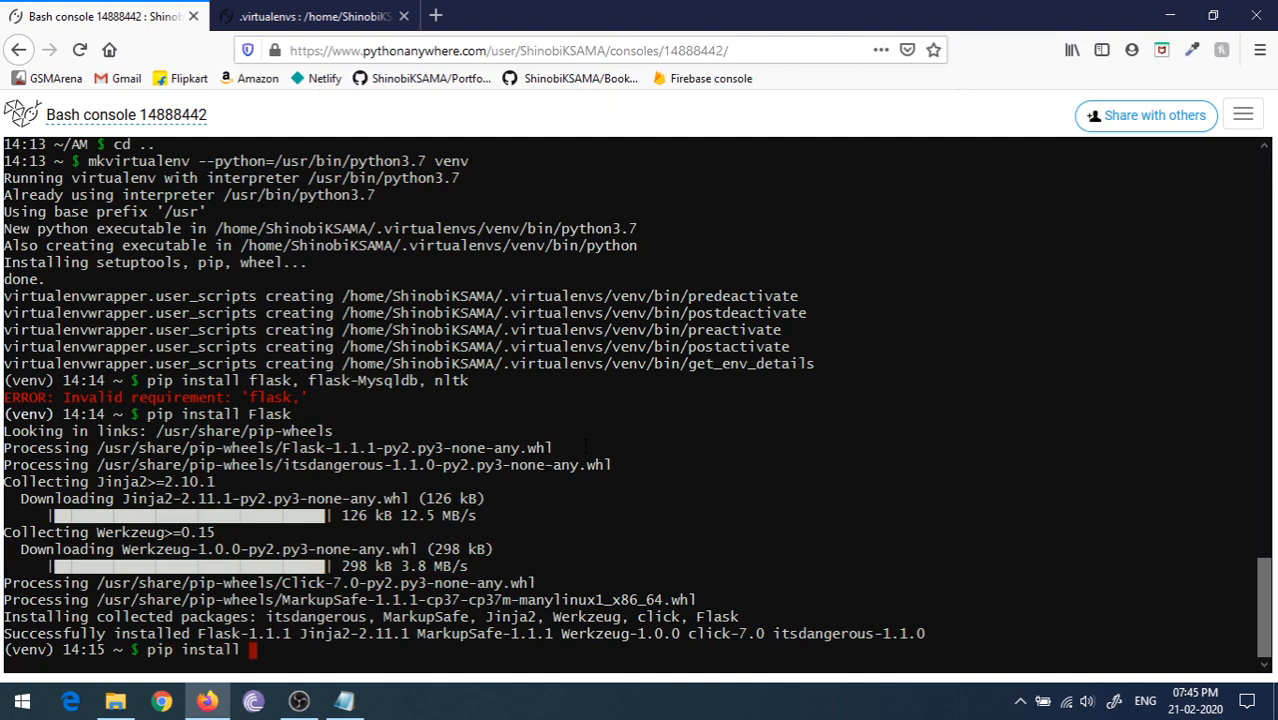
type("Flask-My")
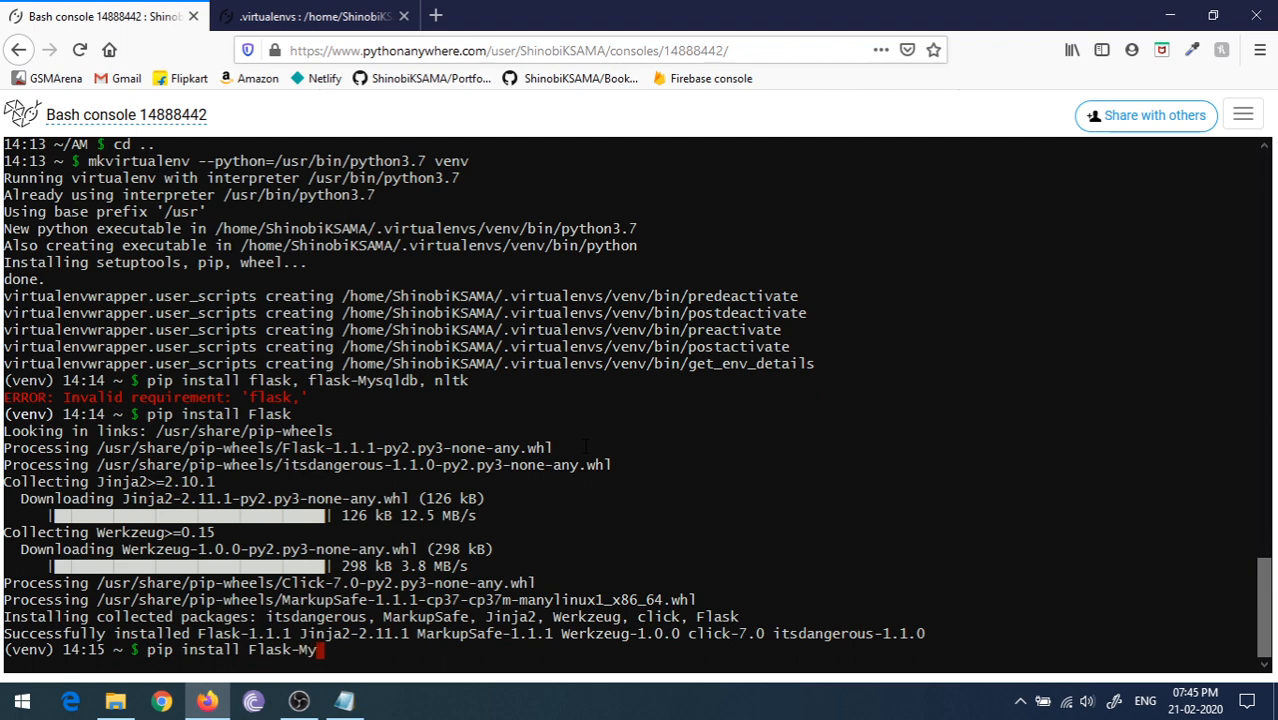
type("sql")
type("db")
key("Return")
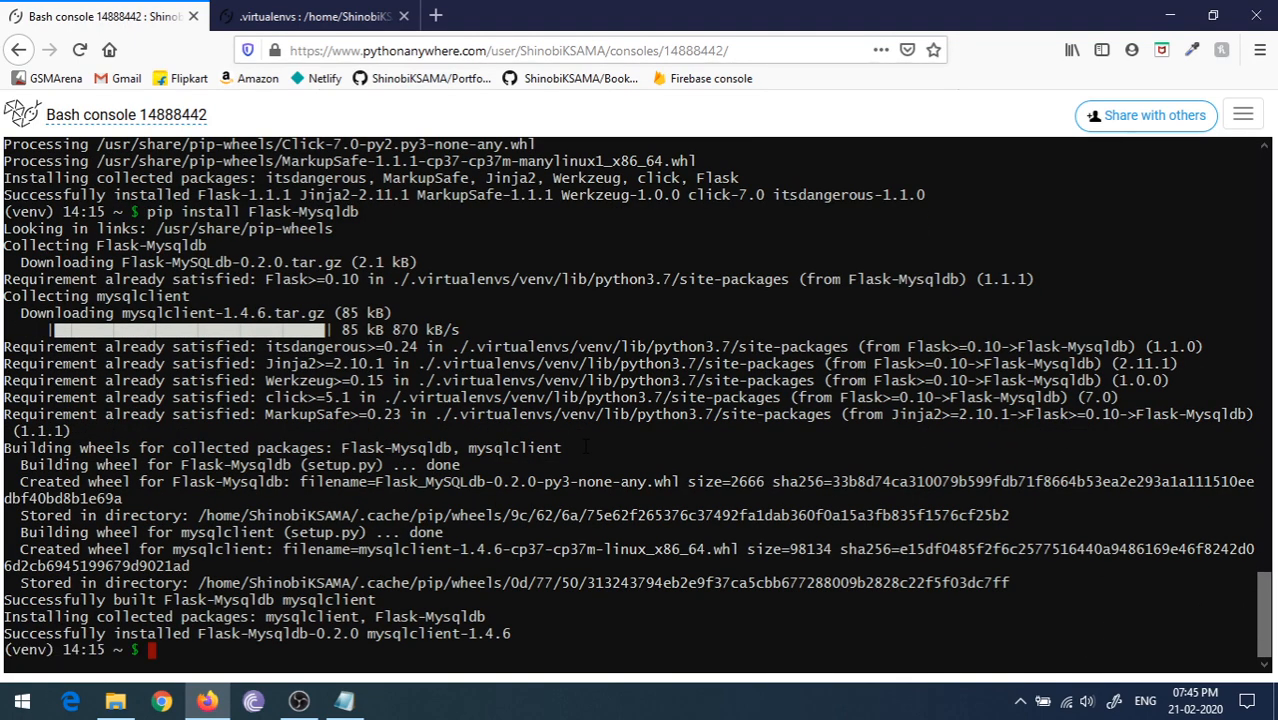
type("pip insta")
type("ll ")
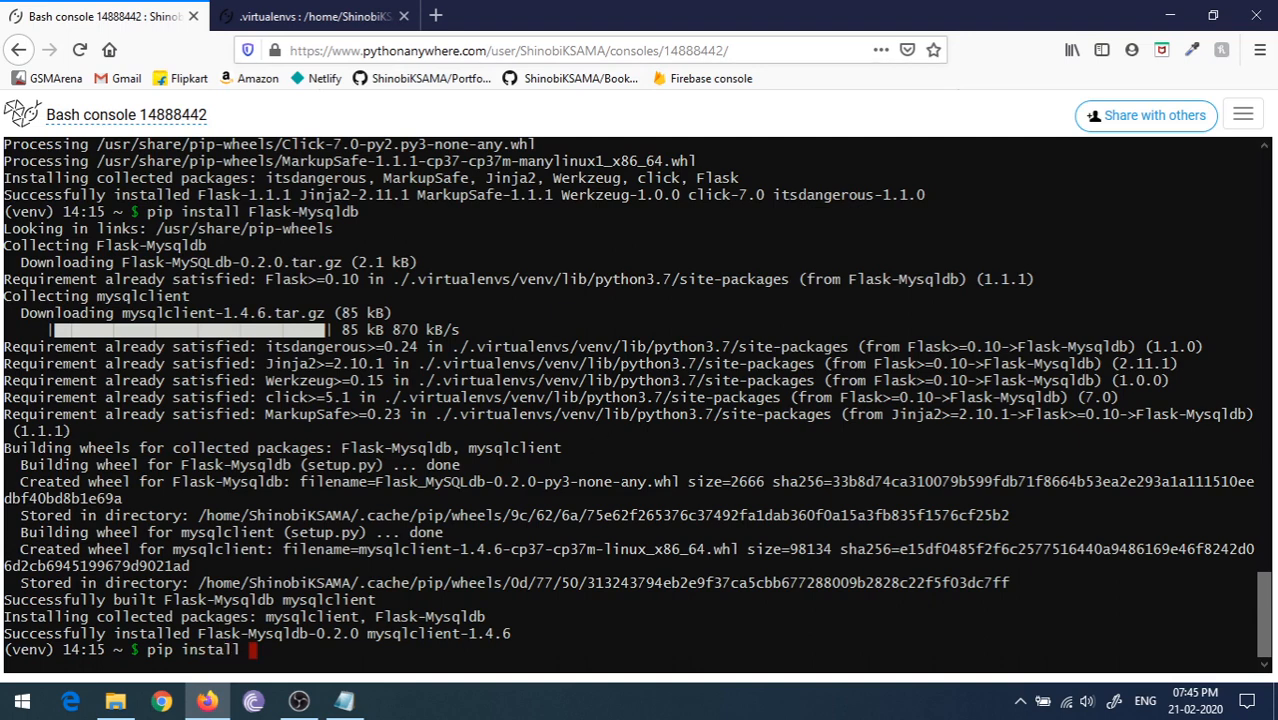
type("nltk")
key("Return")
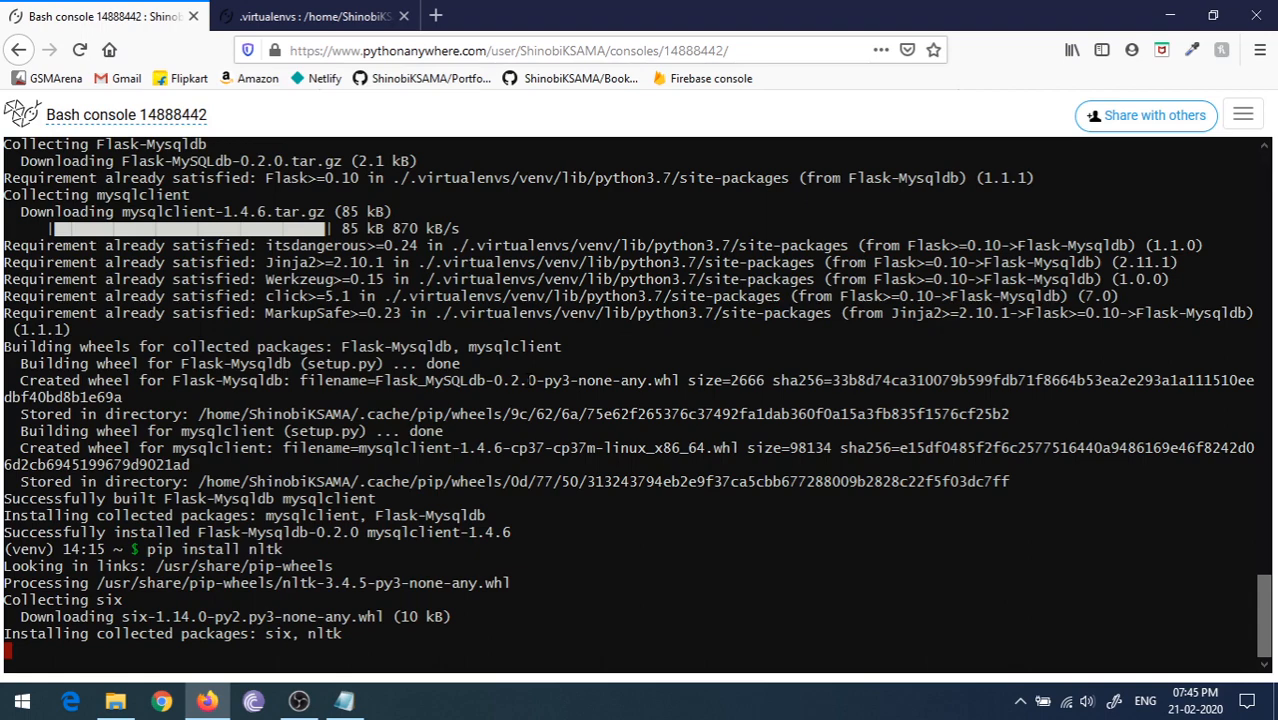
Step: Close the scratch Notepad note without saving it
left_click(344, 700)
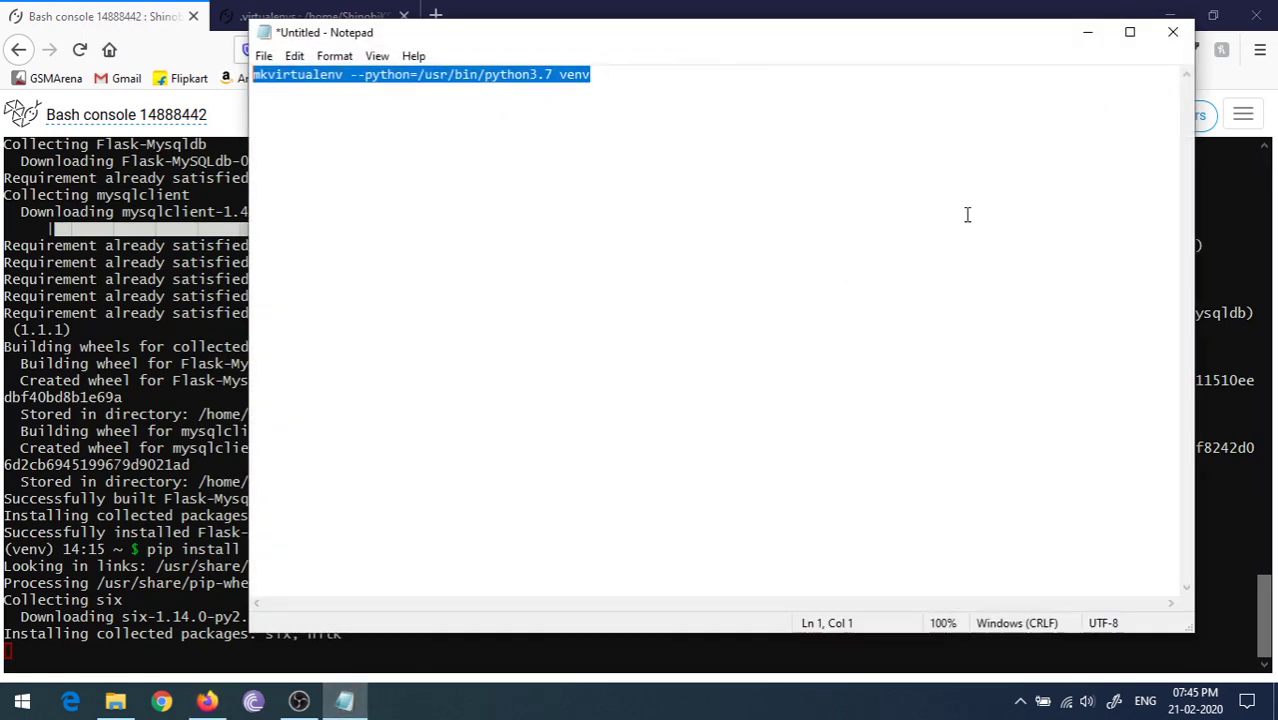
left_click(1170, 31)
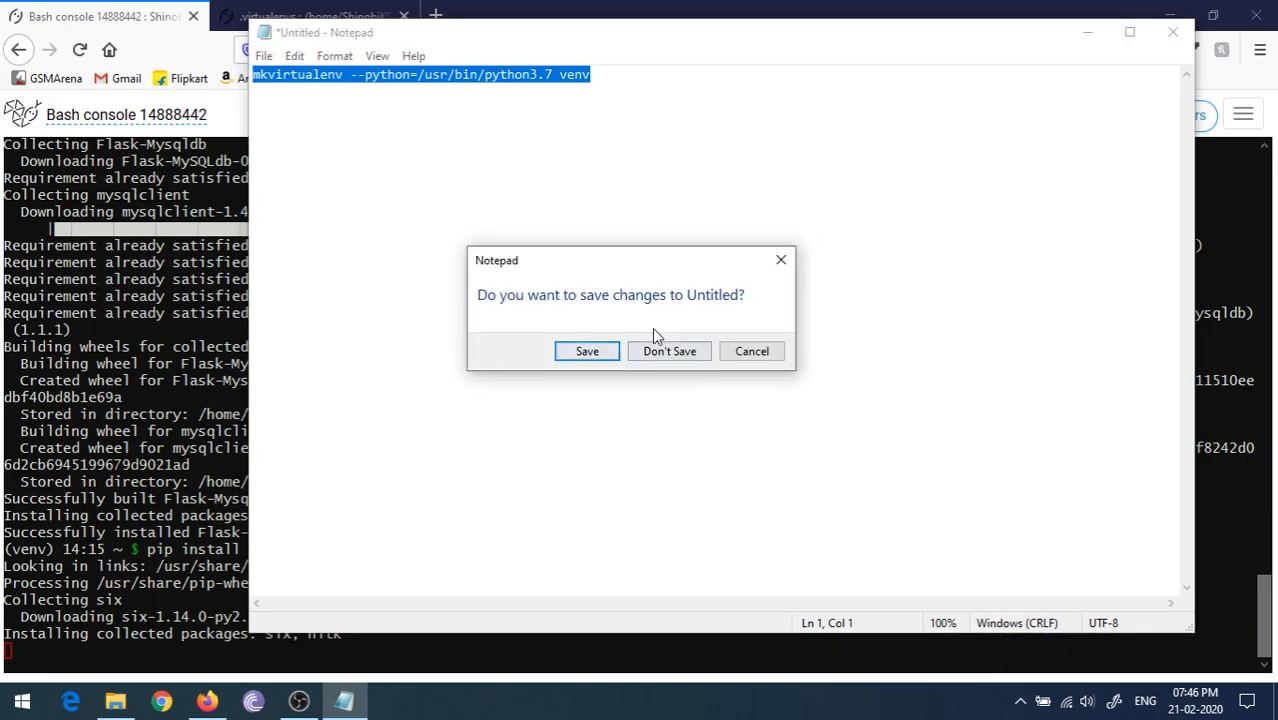
left_click(669, 351)
Step: Review the project's requirements.txt from the AM folder, then return to the Bash console
left_click(115, 700)
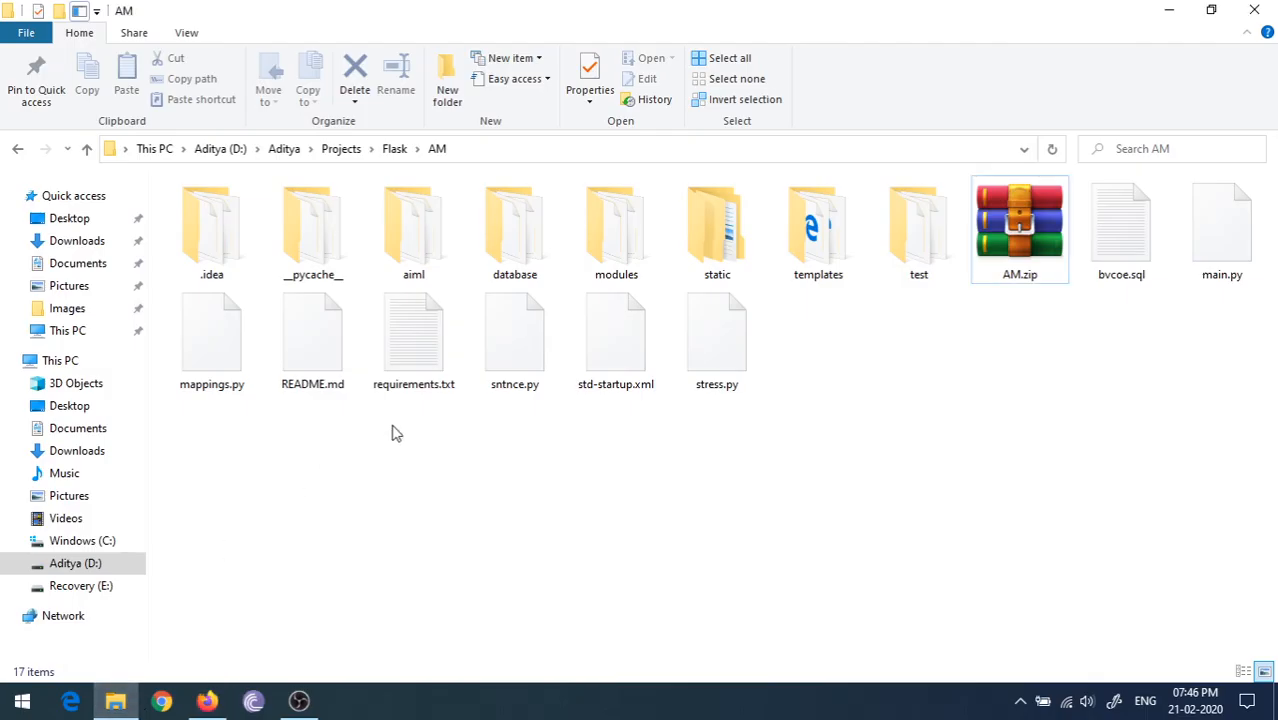
double_click(414, 340)
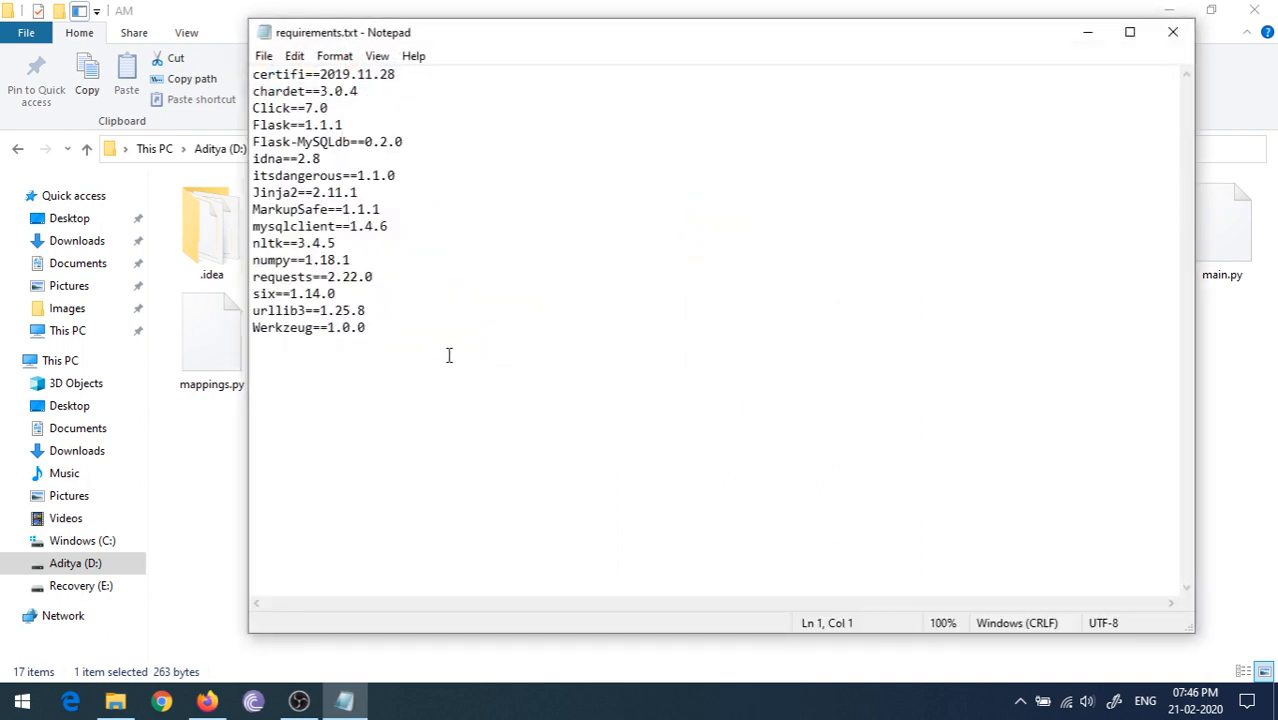
left_click(1188, 40)
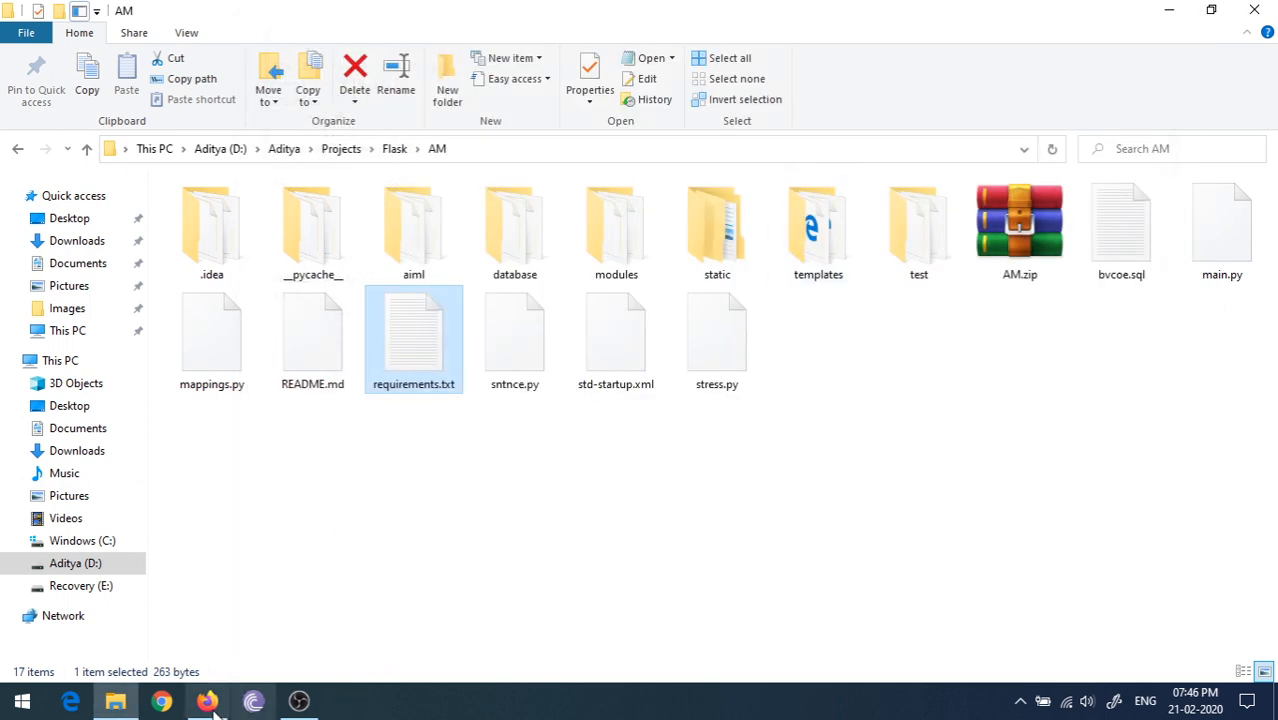
left_click(207, 700)
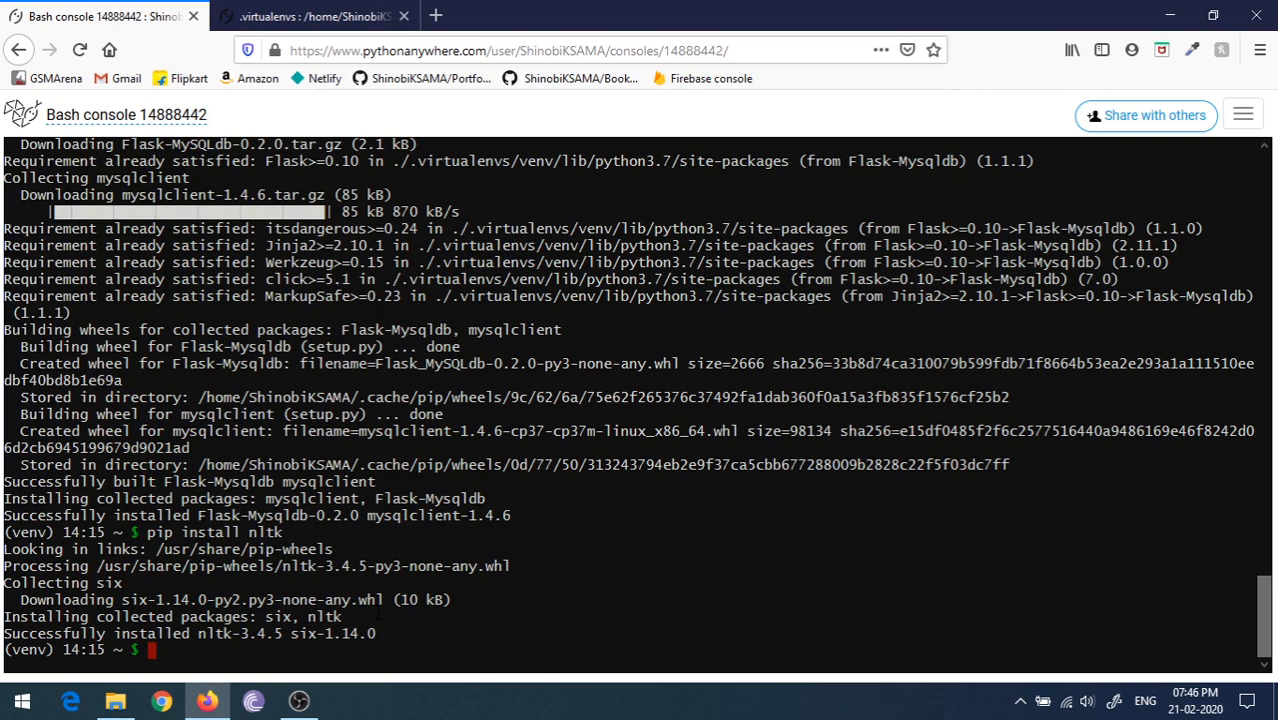
type("exit")
Step: Exit the Bash console, close the extra virtualenvs tab and go to the Dashboard
key("Return")
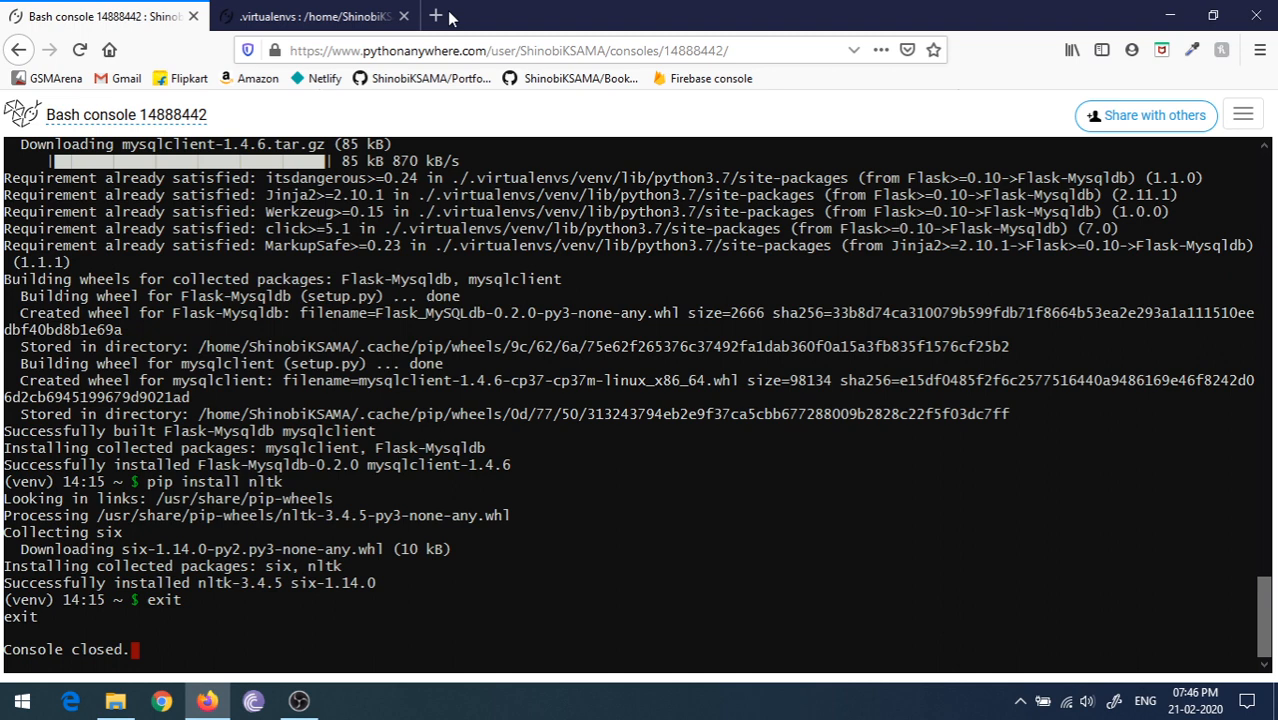
left_click(404, 16)
left_click(1243, 114)
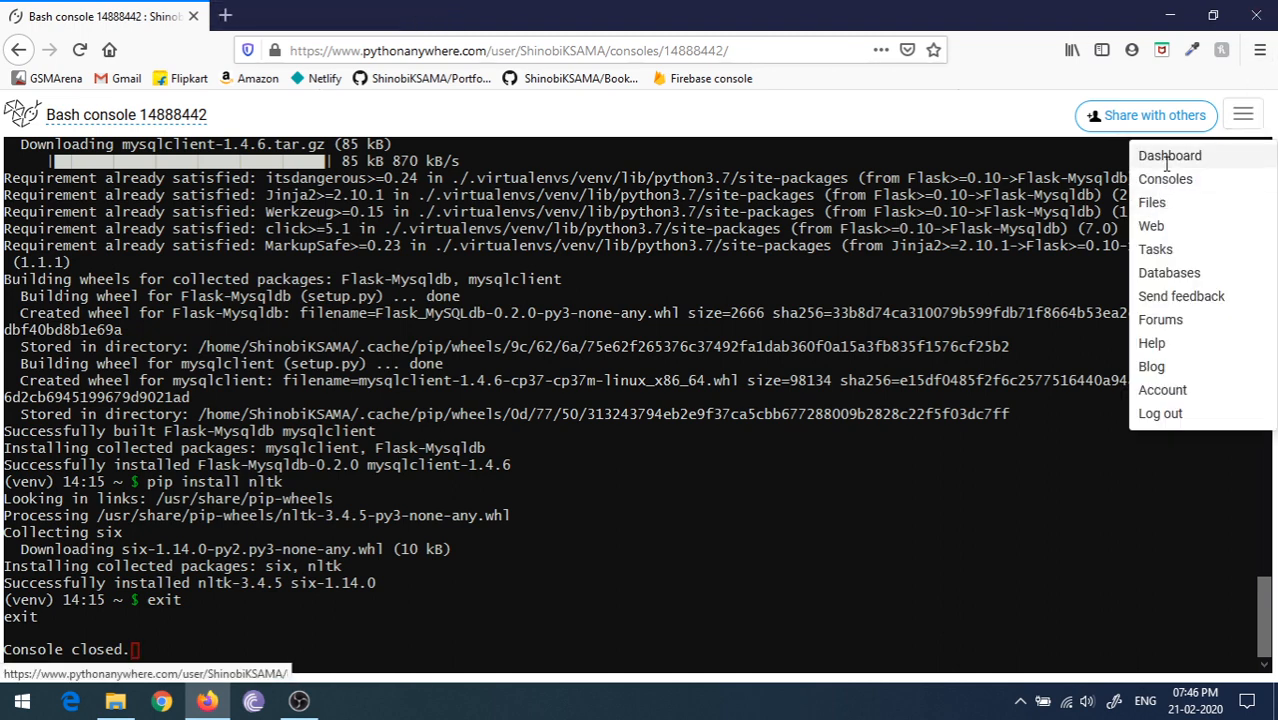
left_click(1168, 157)
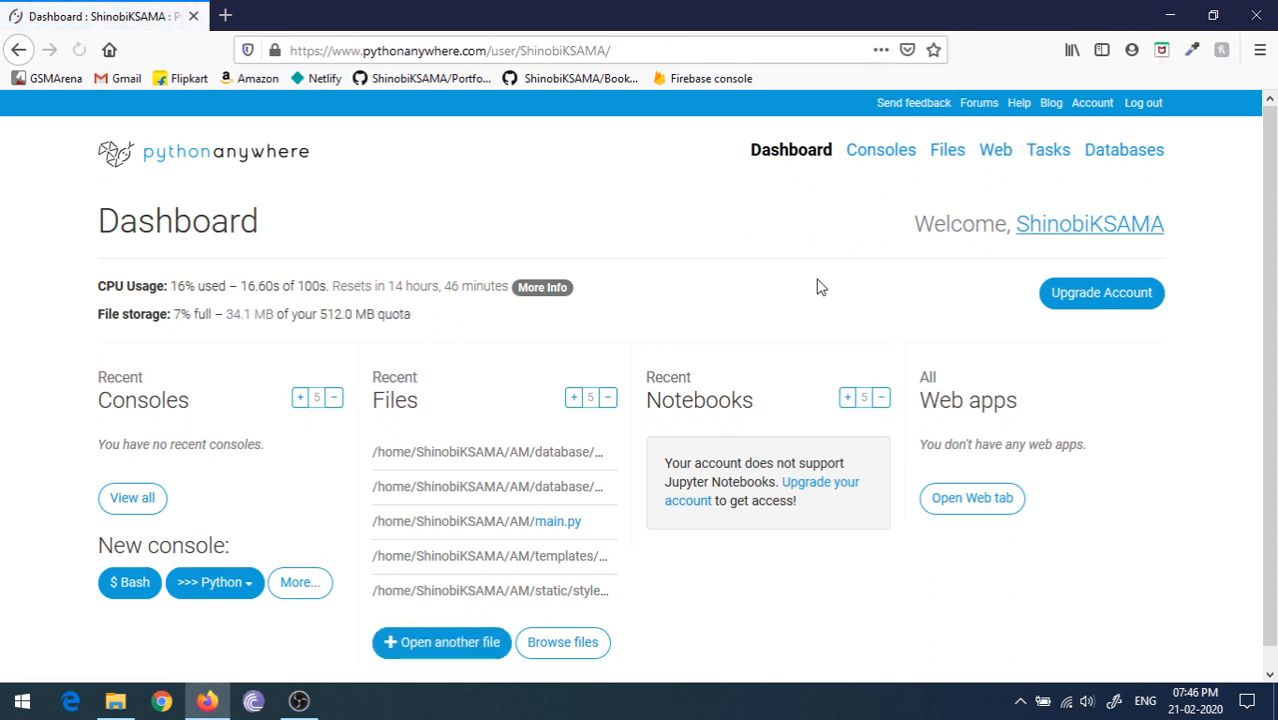
Step: Add a web app at the default ShinobiKSAMA.pythonanywhere.com domain with Manual configuration and Python 3.7
left_click(996, 152)
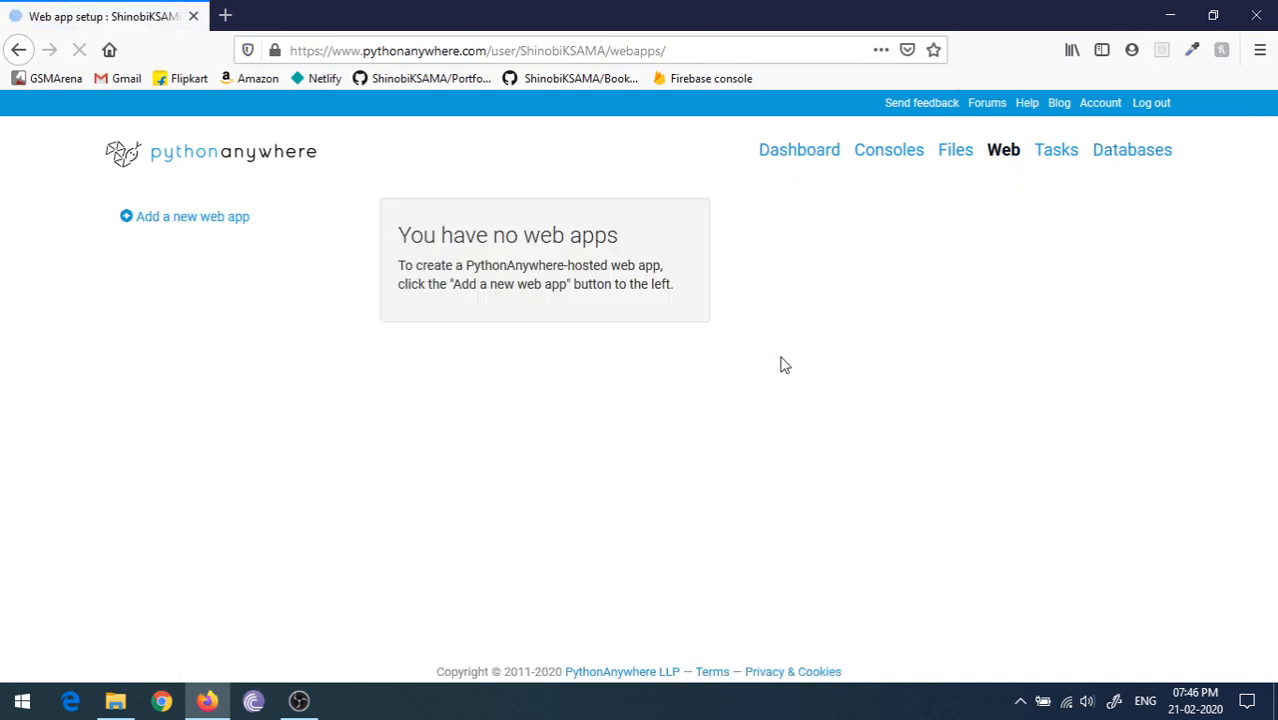
left_click(242, 219)
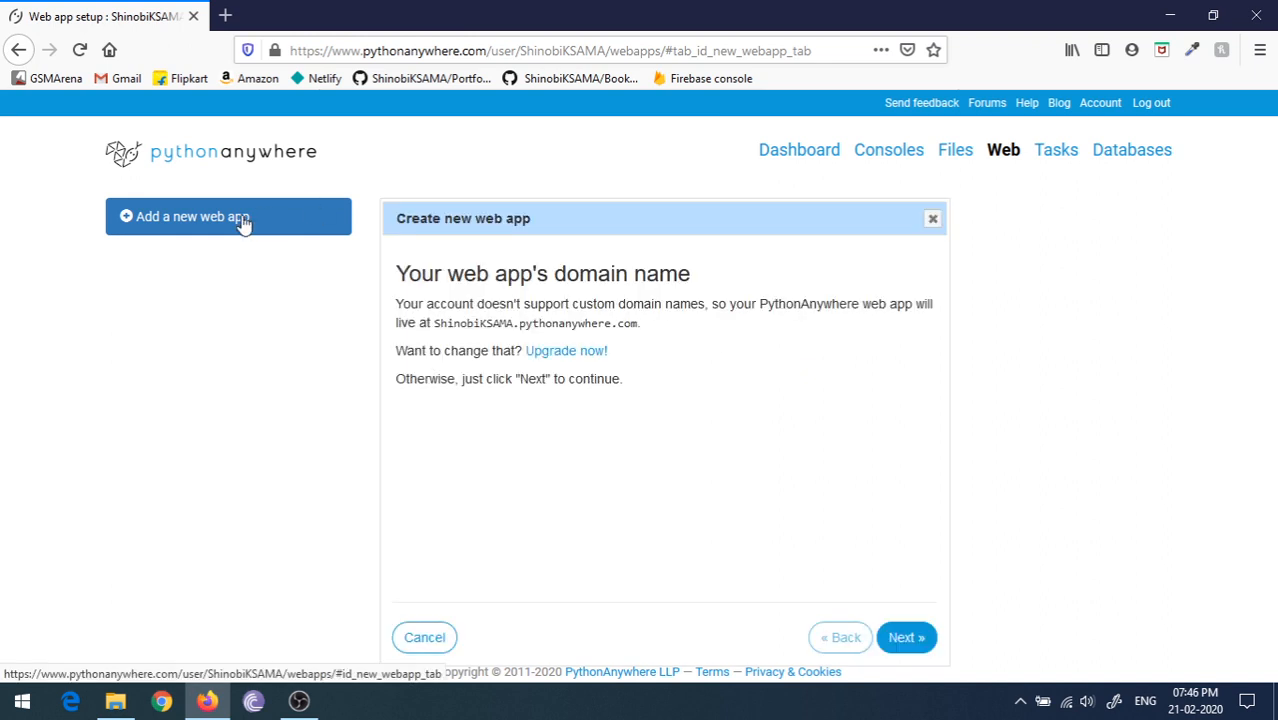
left_click(910, 636)
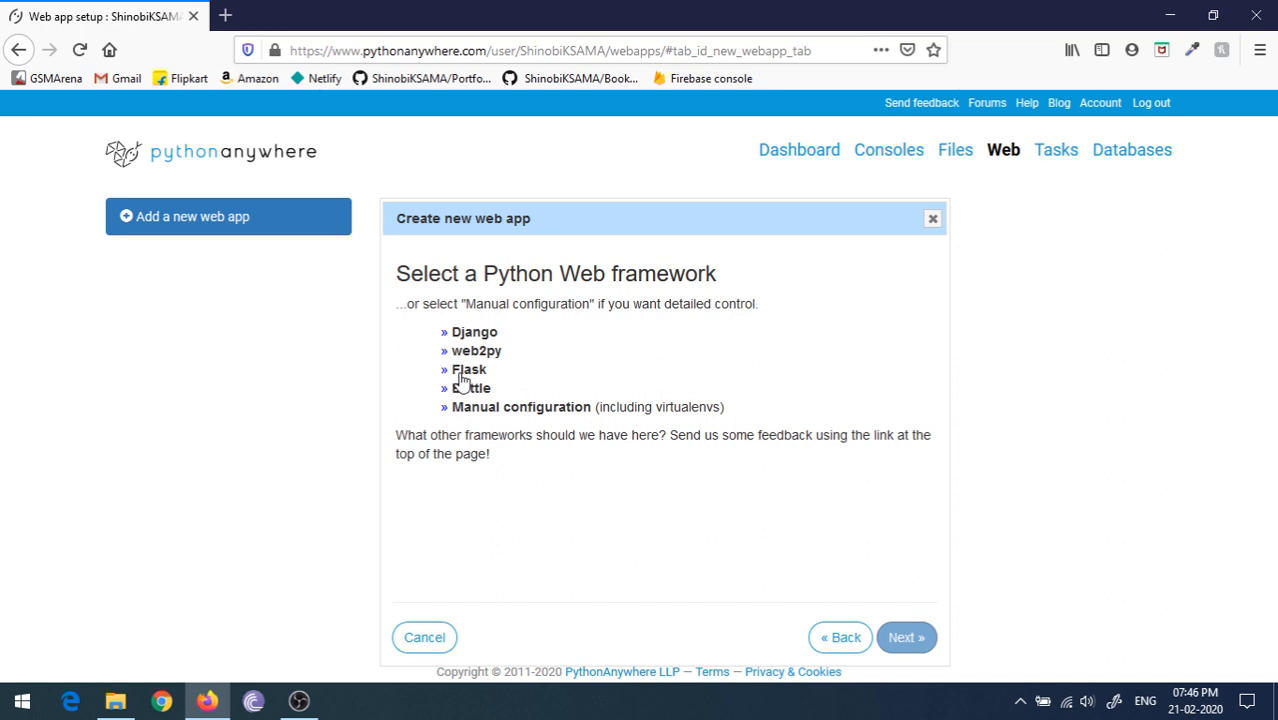
left_click(460, 374)
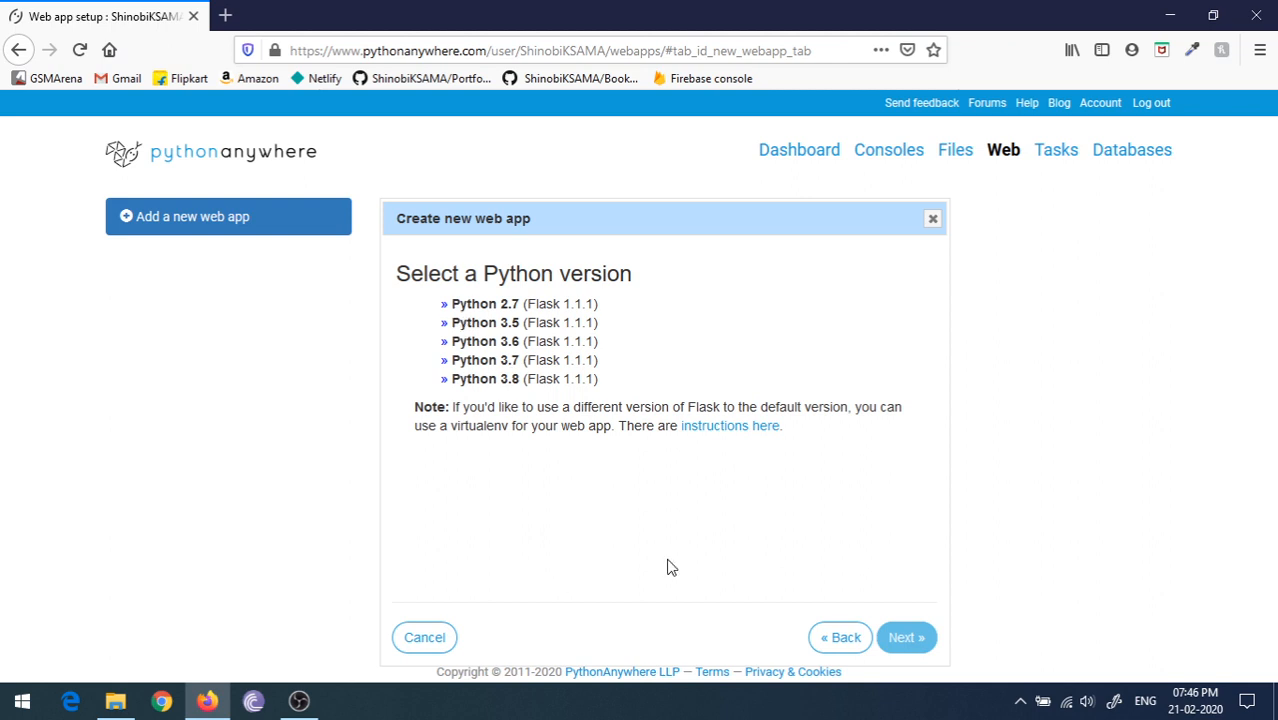
left_click(837, 637)
left_click(537, 410)
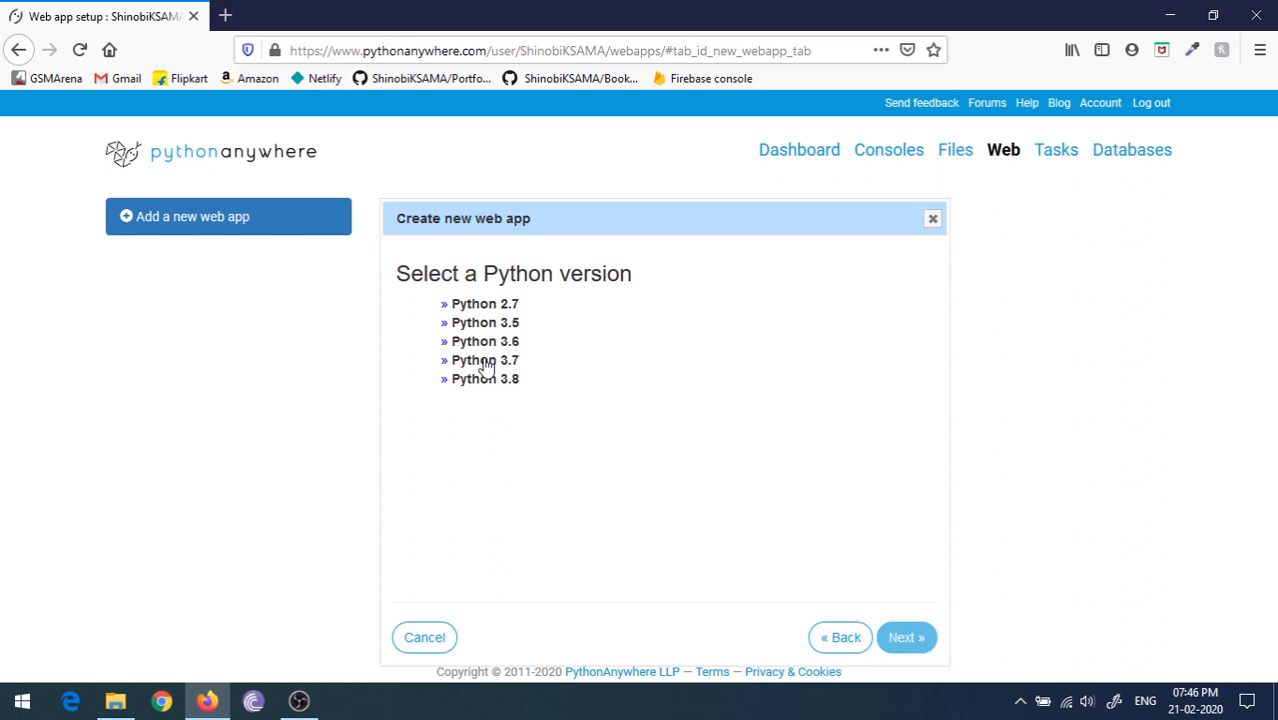
left_click(485, 360)
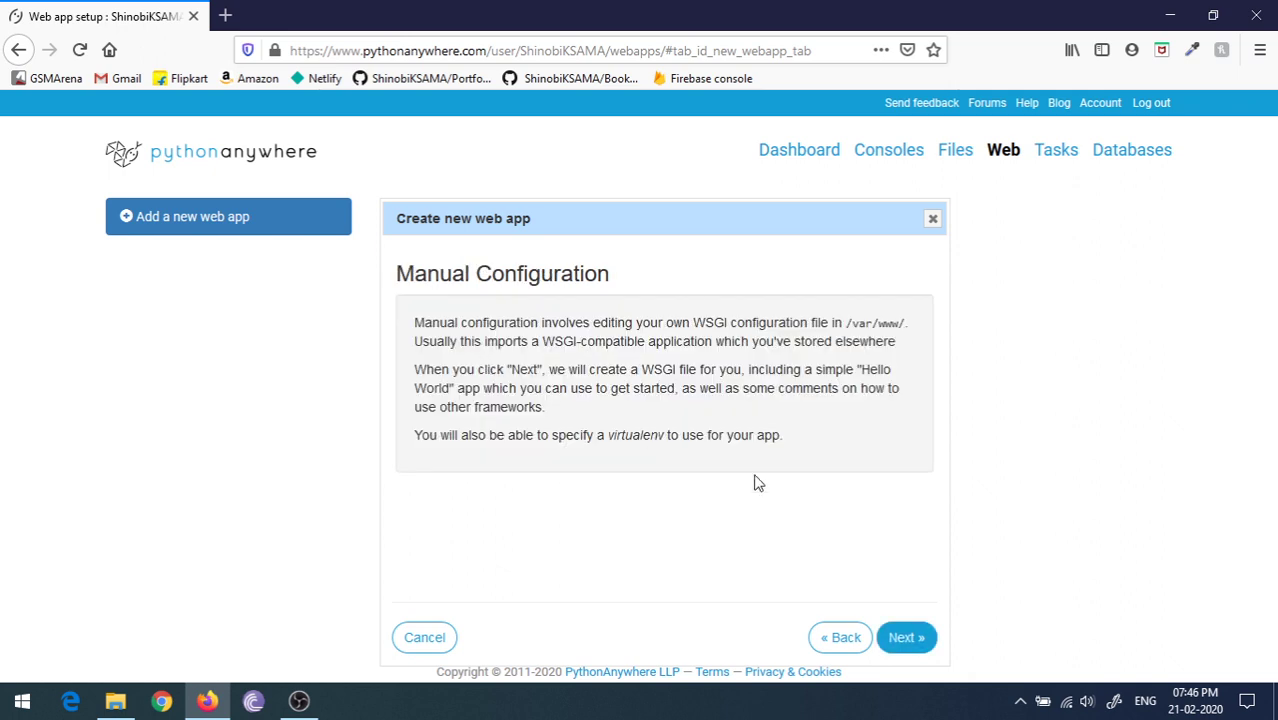
left_click(918, 640)
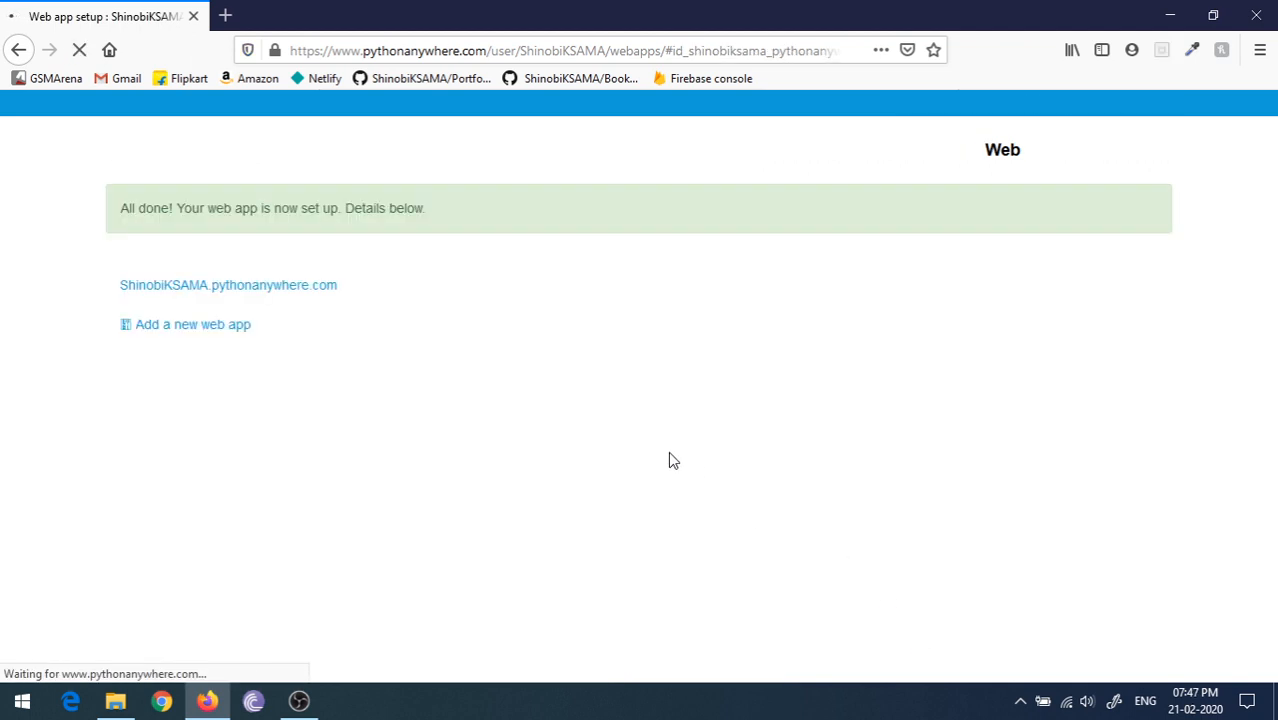
scroll(941, 406, "down", 5)
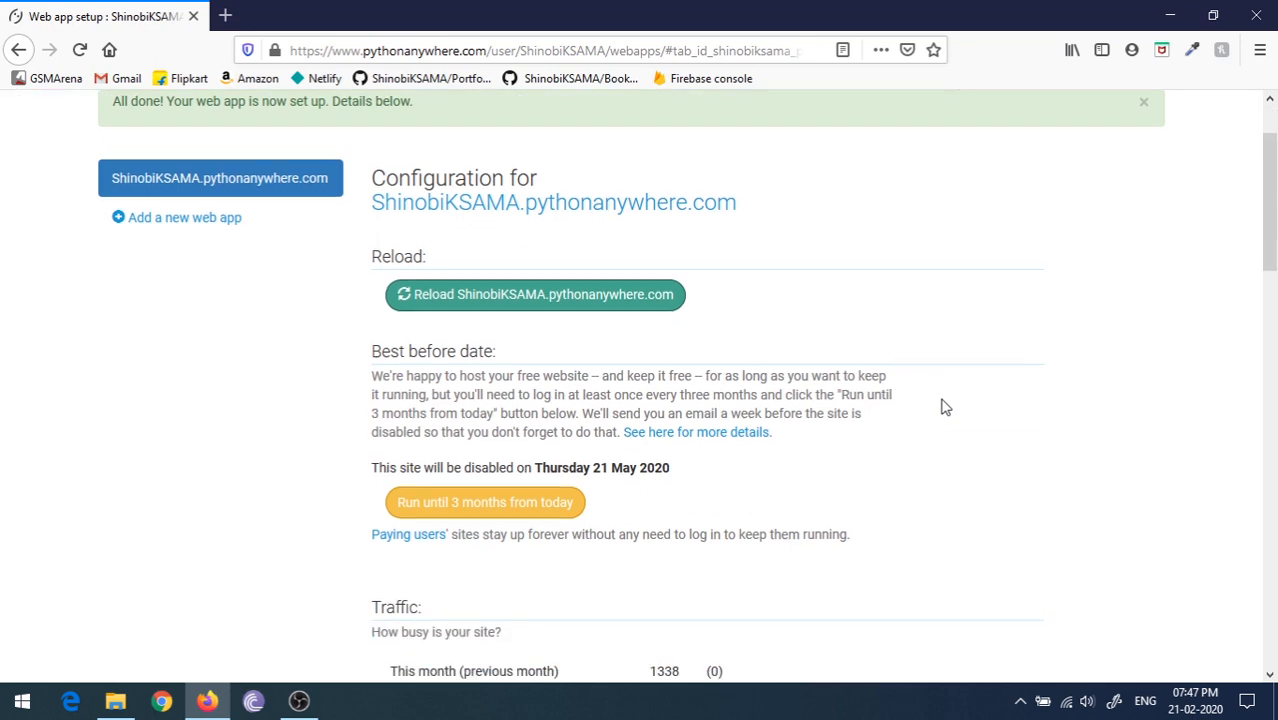
scroll(925, 409, "down", 3)
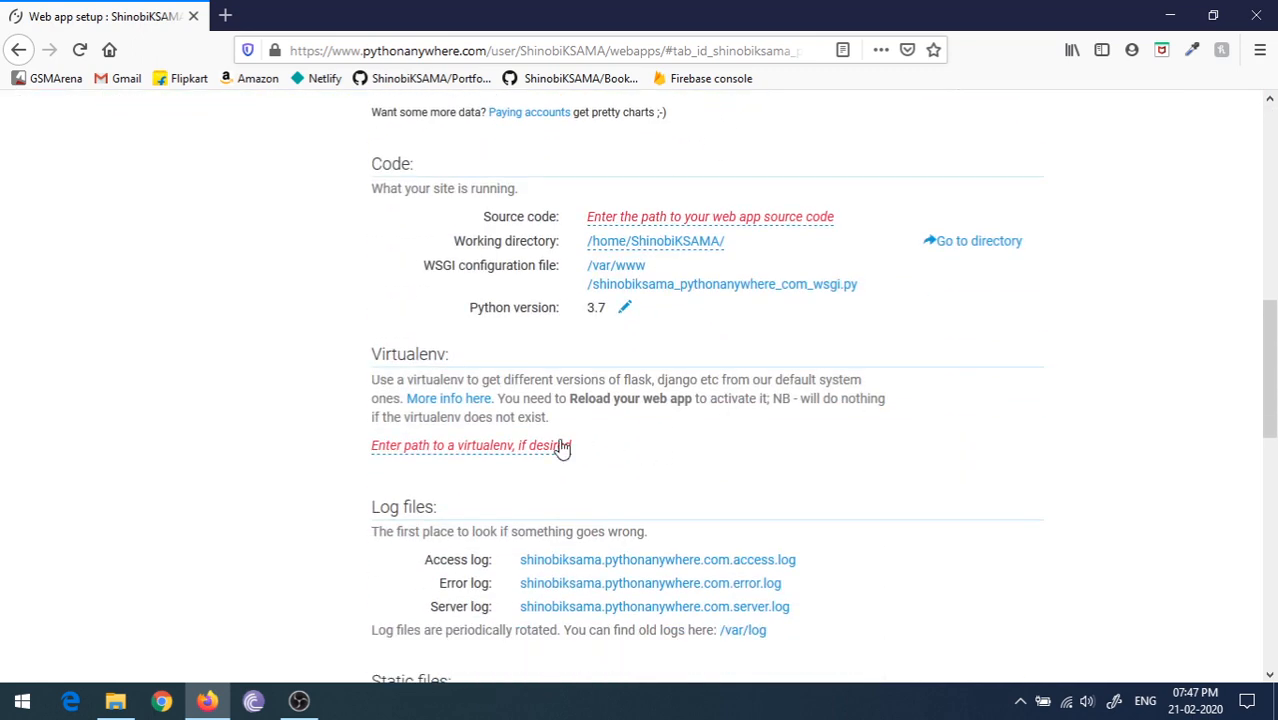
Step: Enter the virtualenv path, then correct it to /home/ShinobiKSAMA/.virtualenvs/venv
left_click(514, 447)
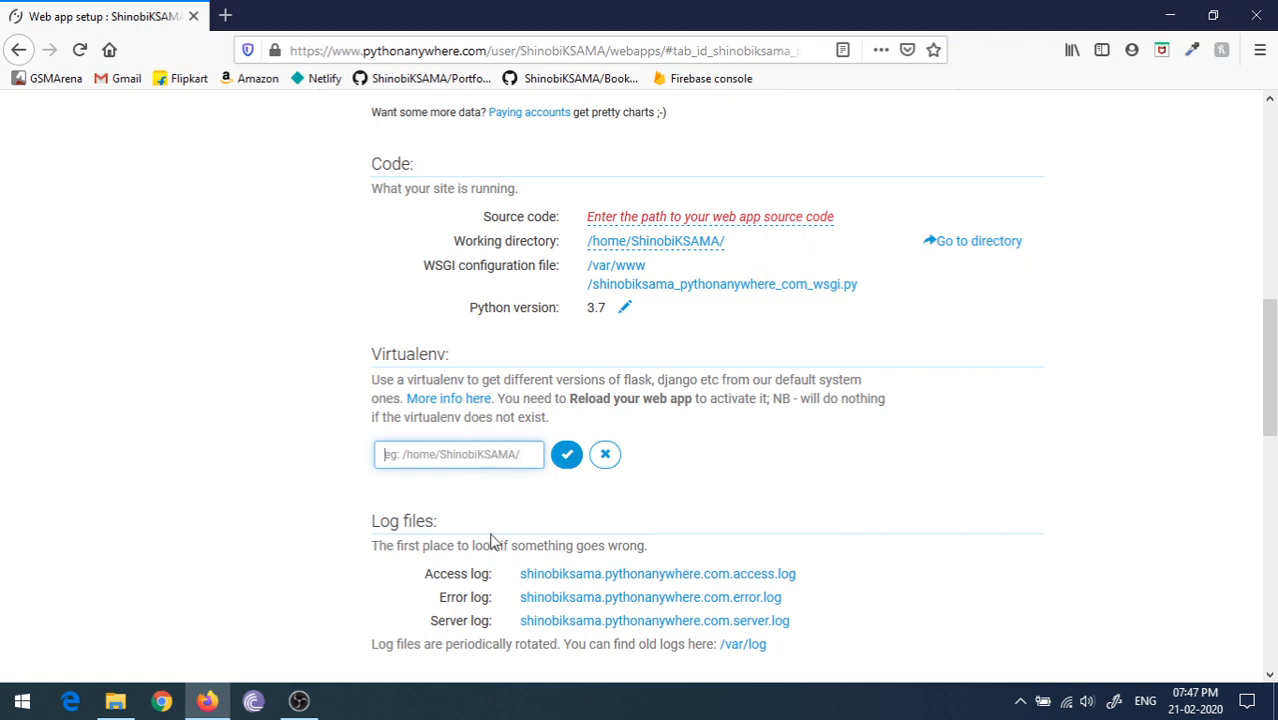
type("home/ShinobiKSAMA/.ve")
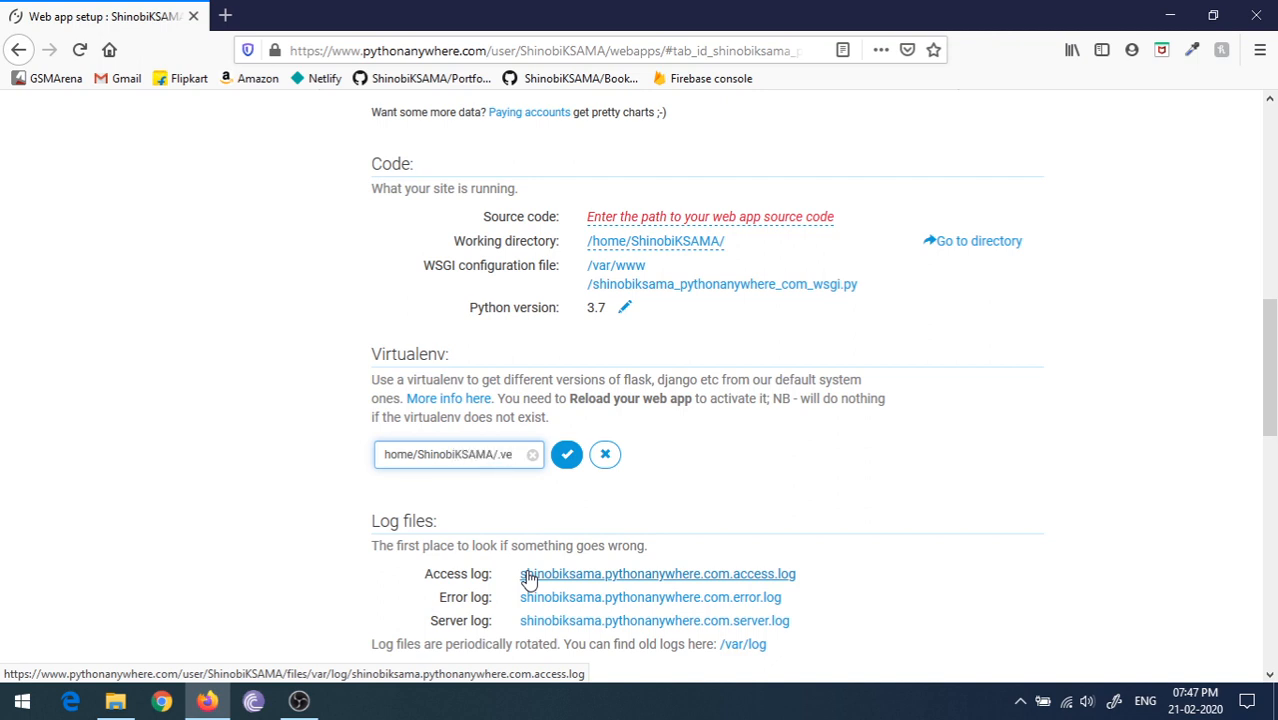
type("rtu")
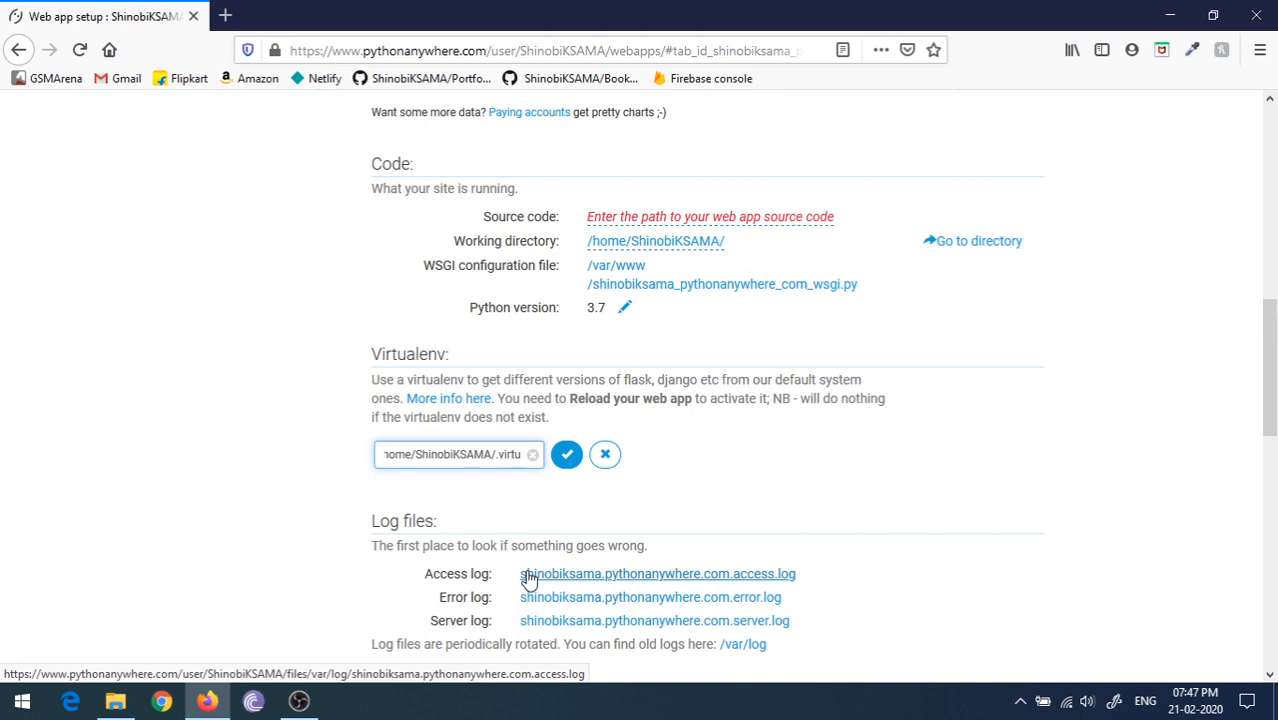
type("alenv/")
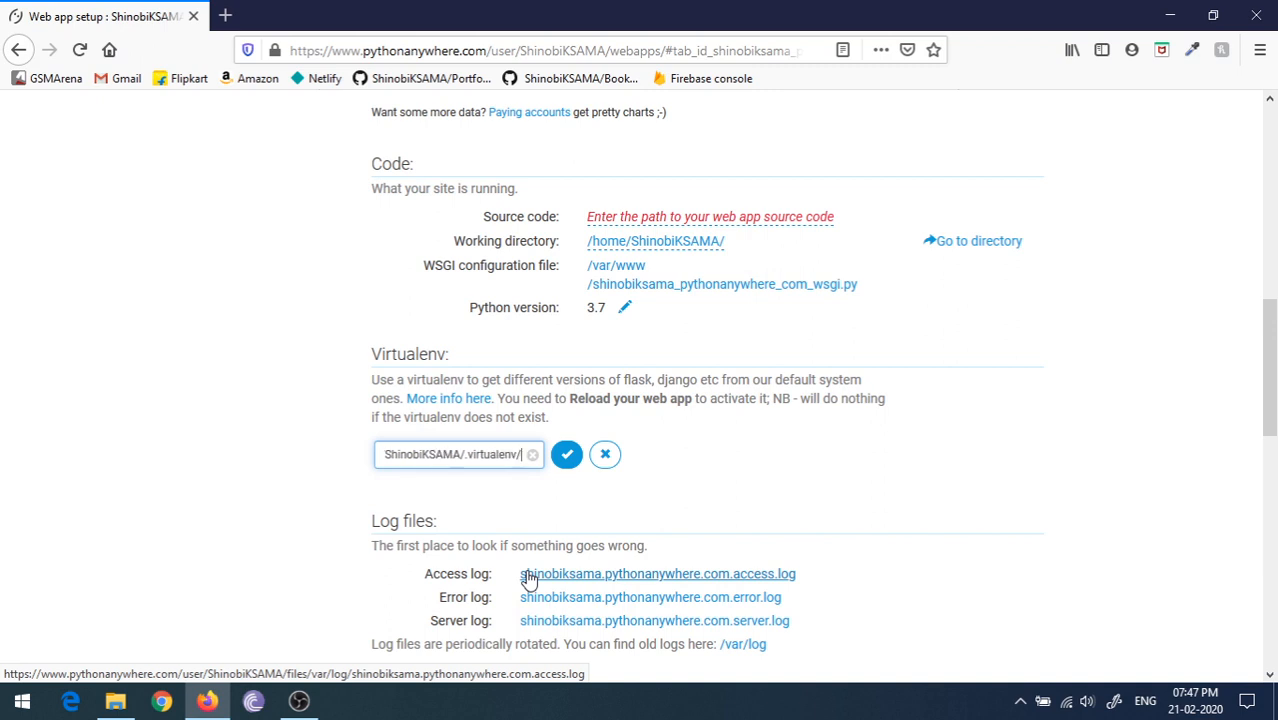
type("venv")
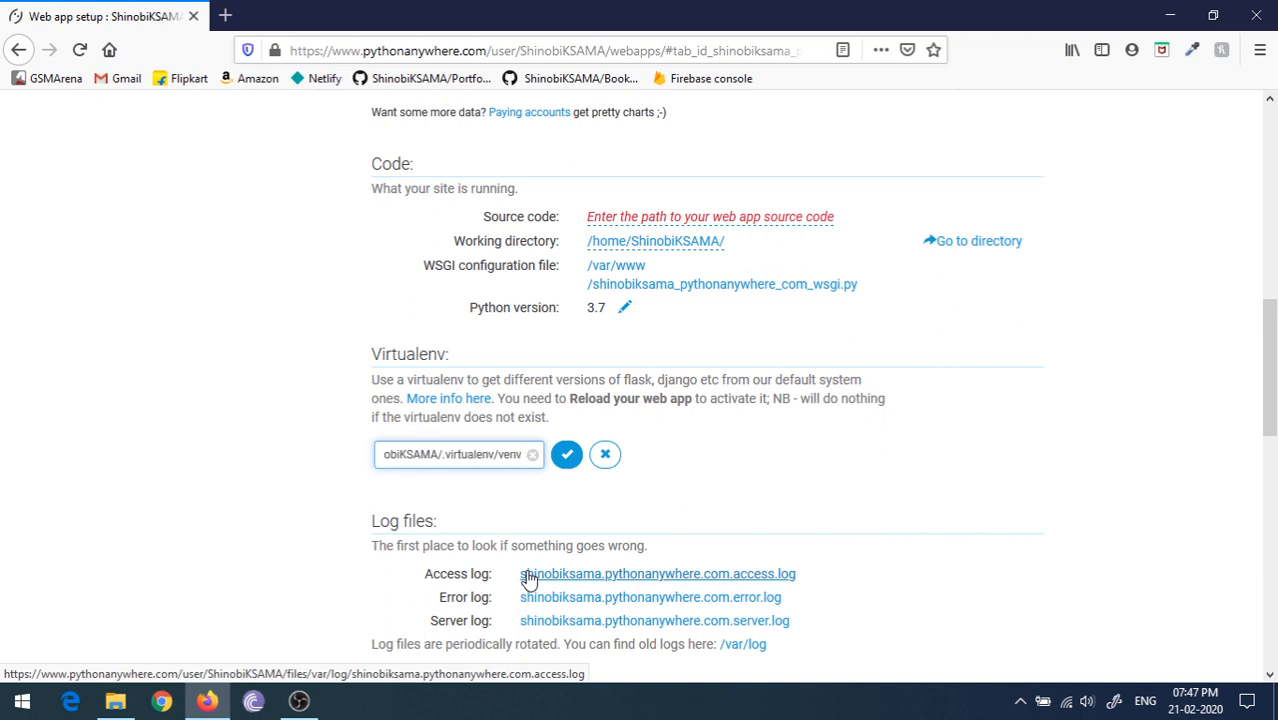
key("Return")
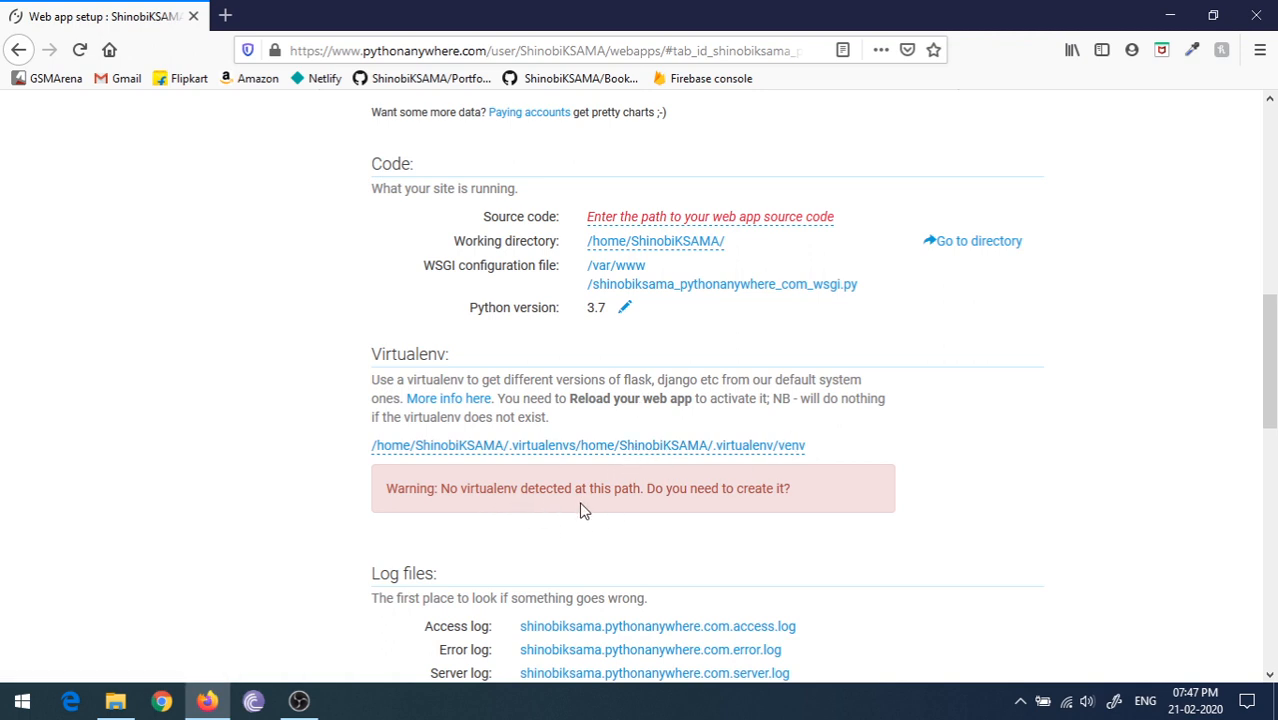
left_click(745, 455)
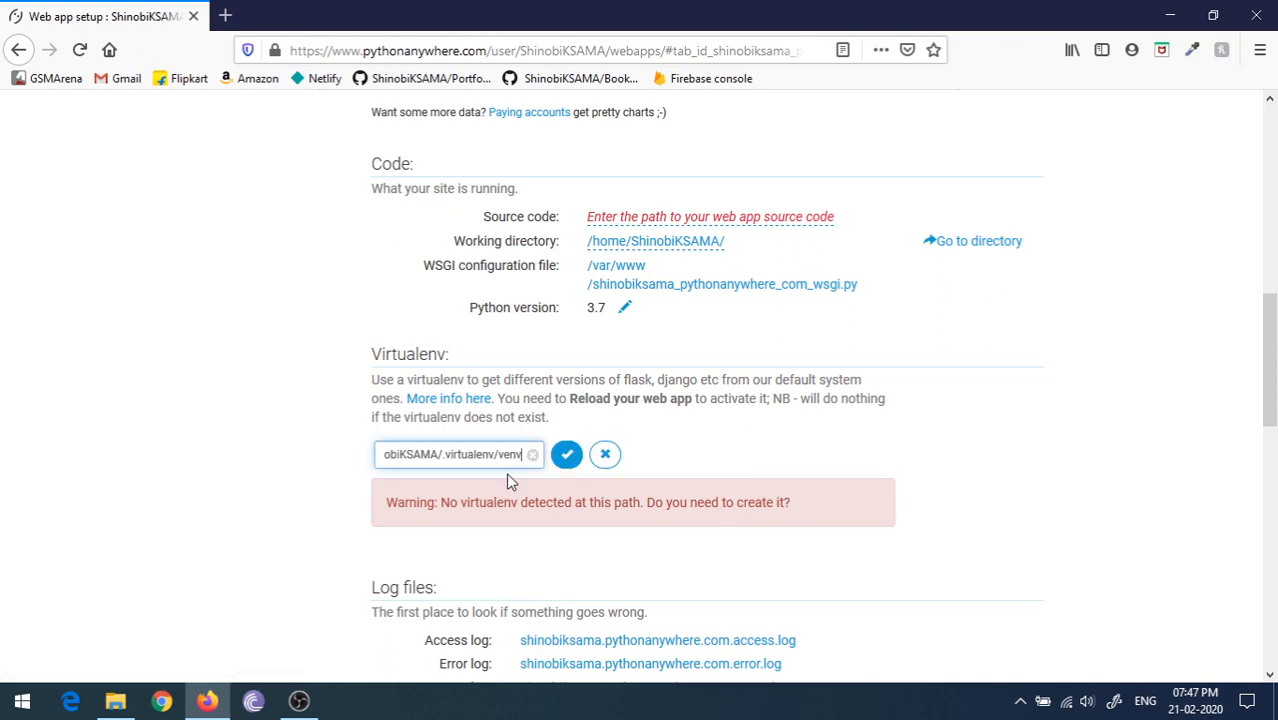
left_click_drag(524, 454, 321, 450)
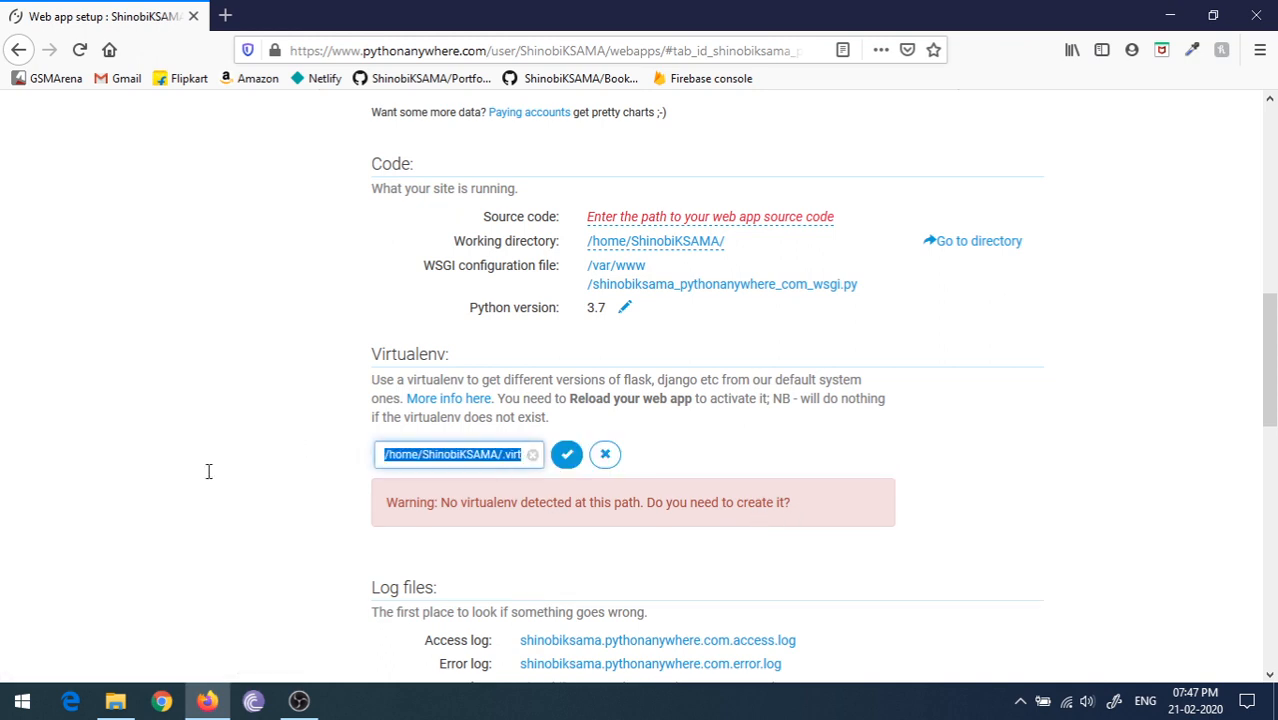
type("venv")
key("Return")
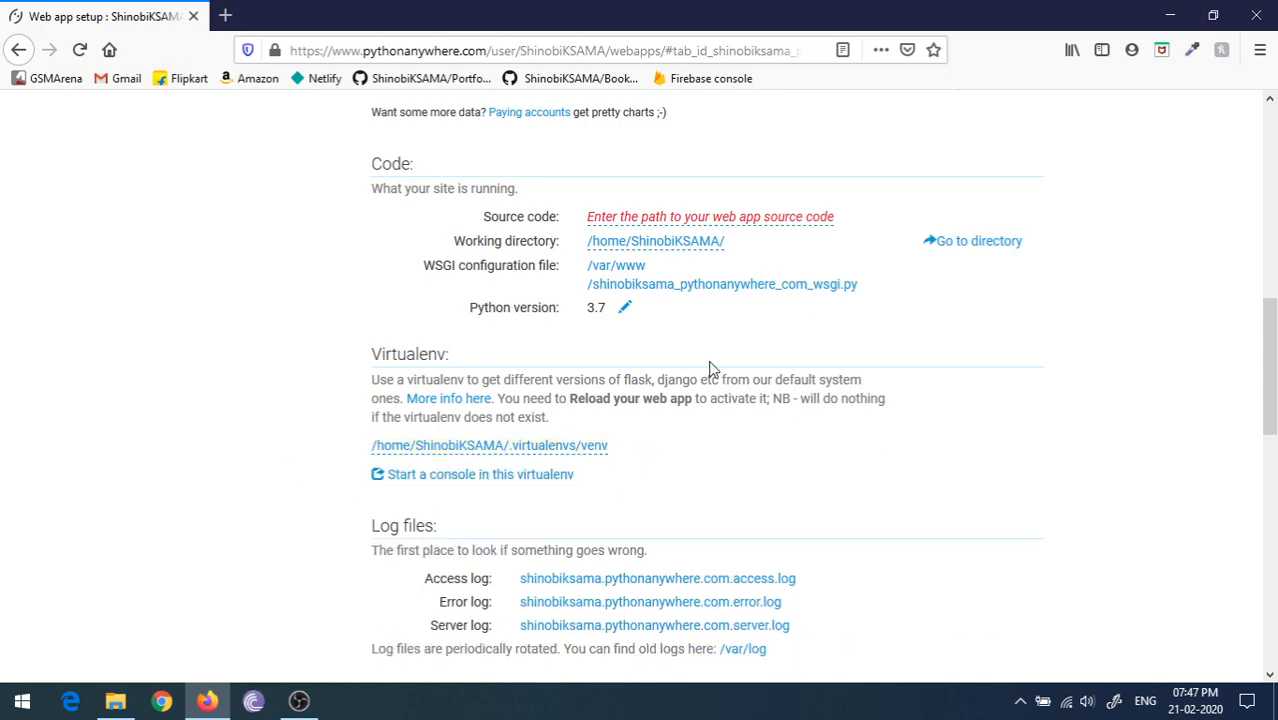
scroll(710, 369, "down", 2)
scroll(736, 414, "down", 3)
scroll(862, 402, "down", 3)
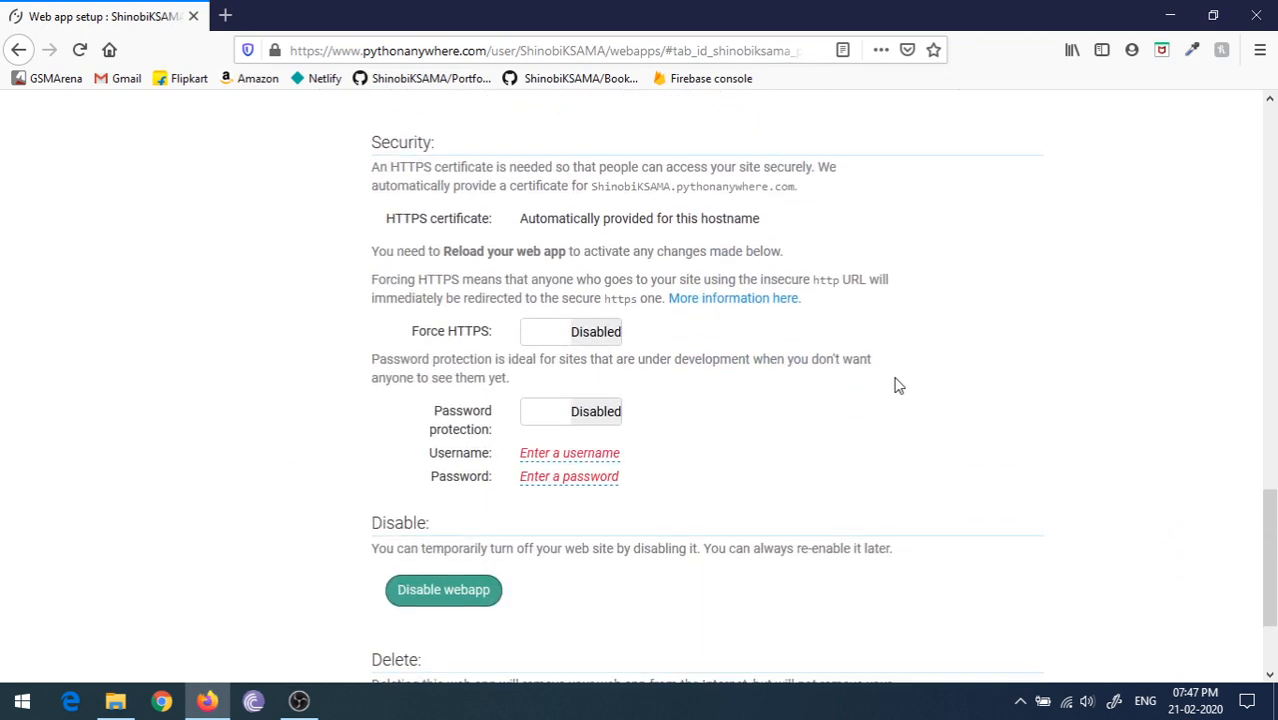
scroll(897, 386, "down", 3)
scroll(896, 386, "up", 5)
scroll(895, 386, "up", 2)
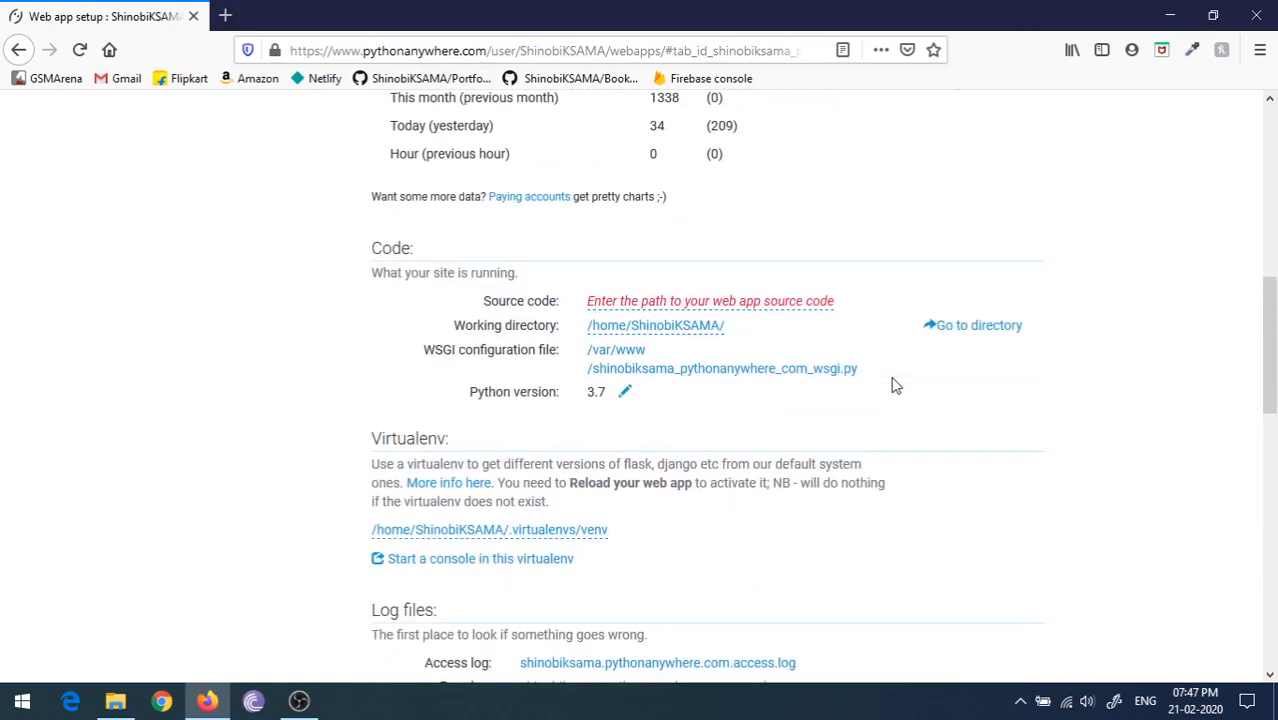
scroll(879, 485, "up", 1)
scroll(867, 485, "up", 4)
scroll(870, 479, "up", 2)
scroll(867, 487, "down", 5)
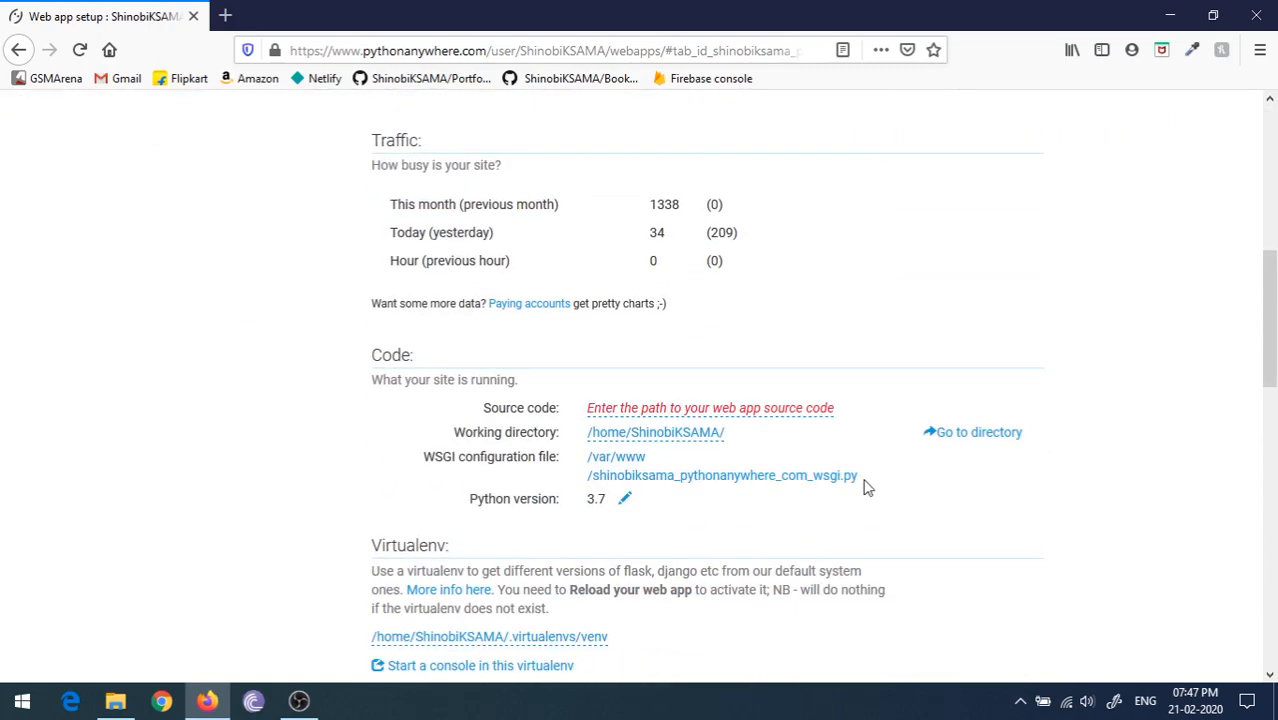
Step: Set the source code directory to /home/ShinobiKSAMA/AM/ and confirm it
left_click(790, 410)
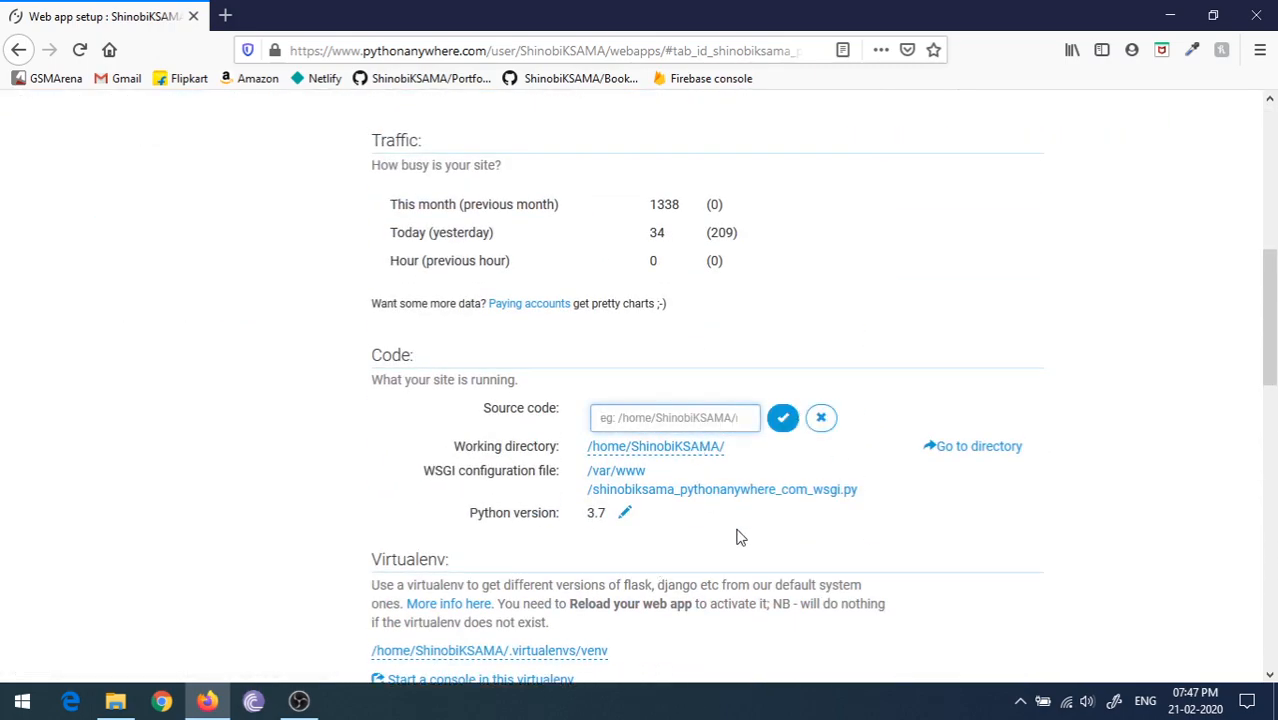
type("home/ShinobiKSAMA/AM/")
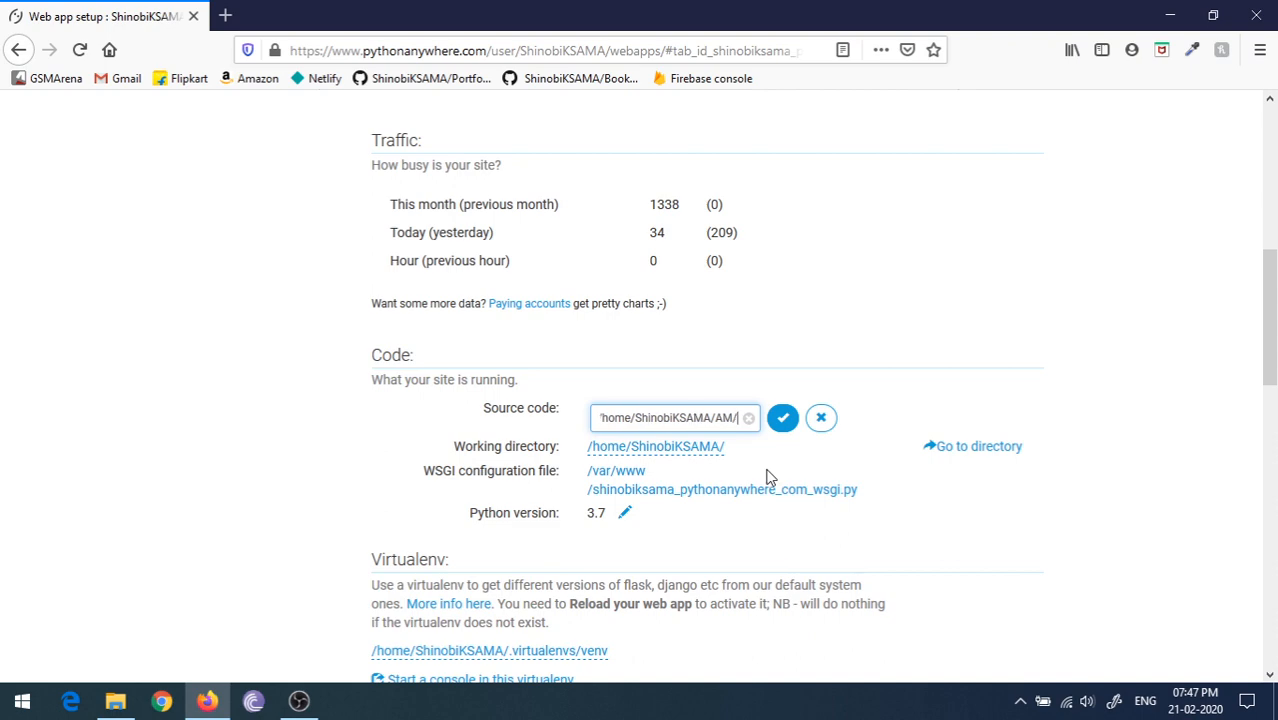
left_click(782, 417)
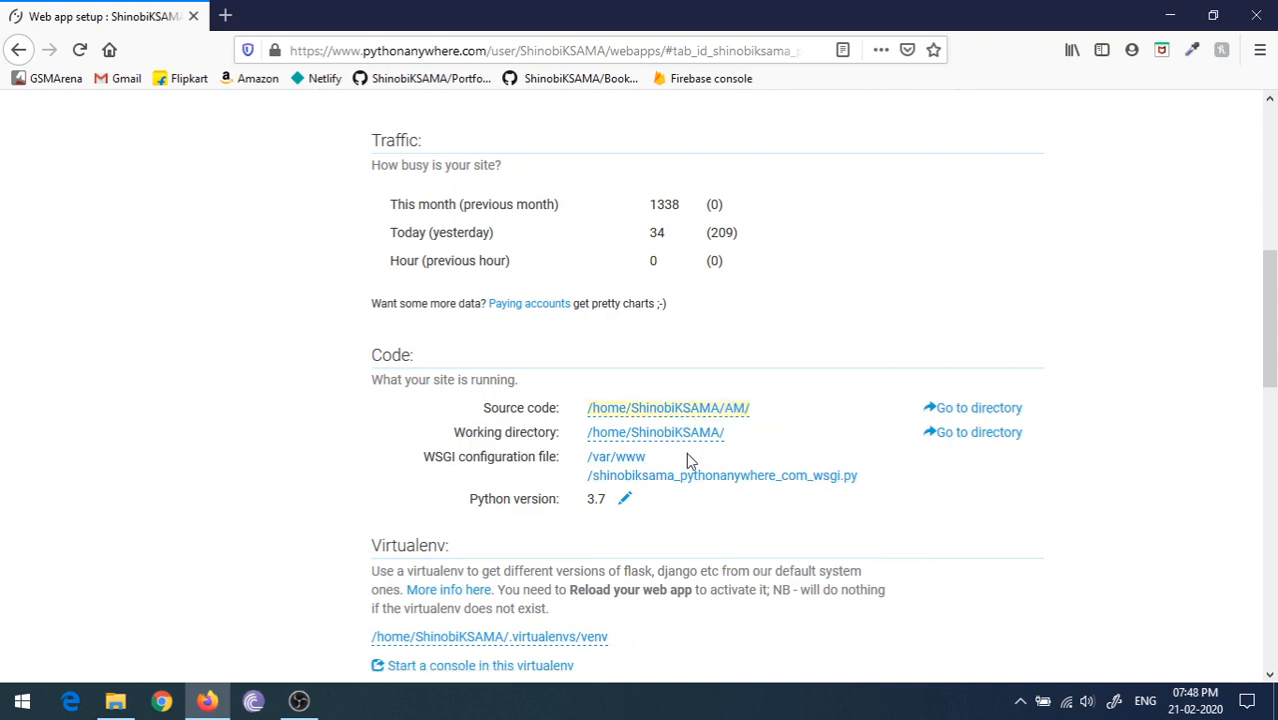
scroll(750, 436, "up", 2)
scroll(743, 445, "up", 5)
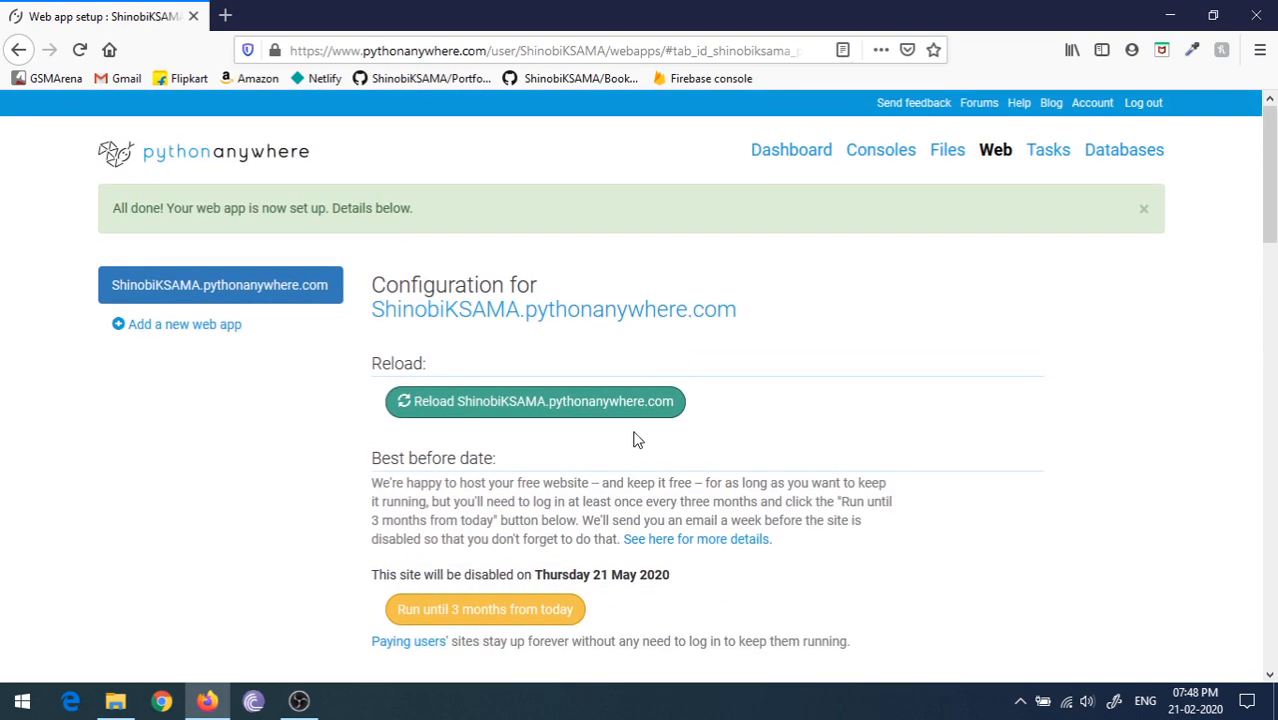
Step: Reload the web app with the green Reload button
left_click(610, 392)
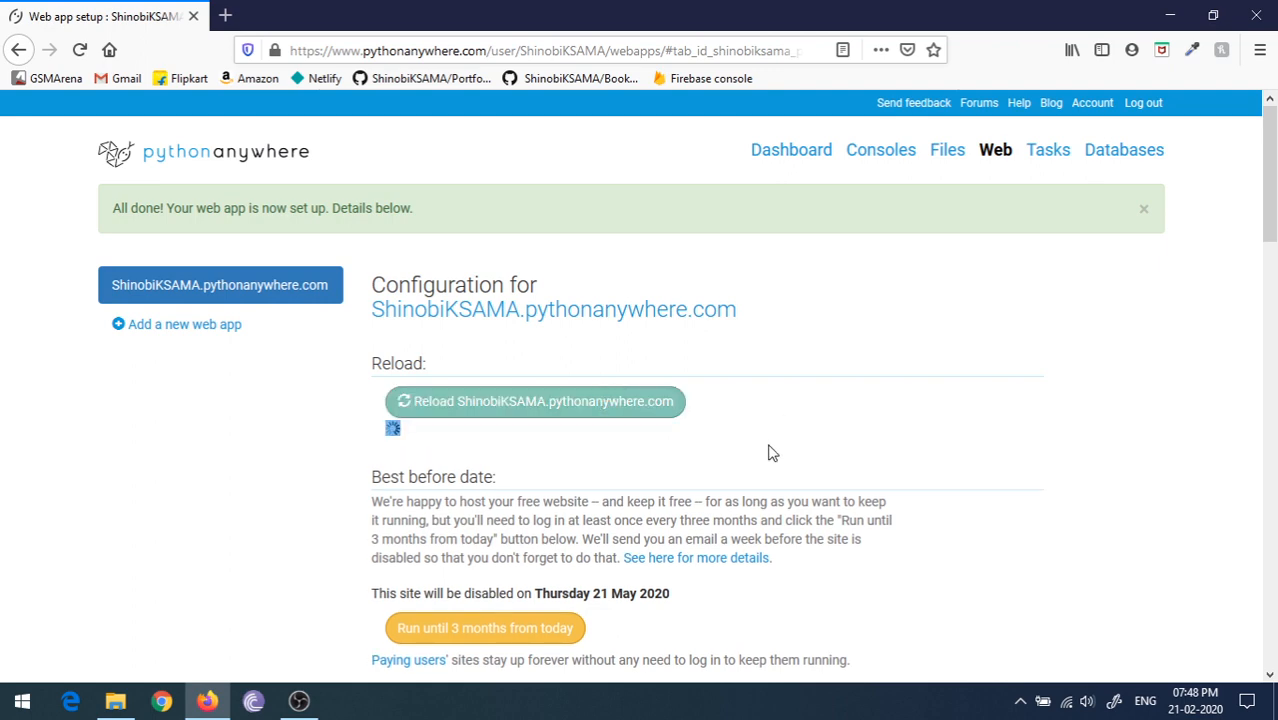
scroll(859, 334, "down", 5)
scroll(773, 385, "down", 7)
scroll(773, 385, "down", 5)
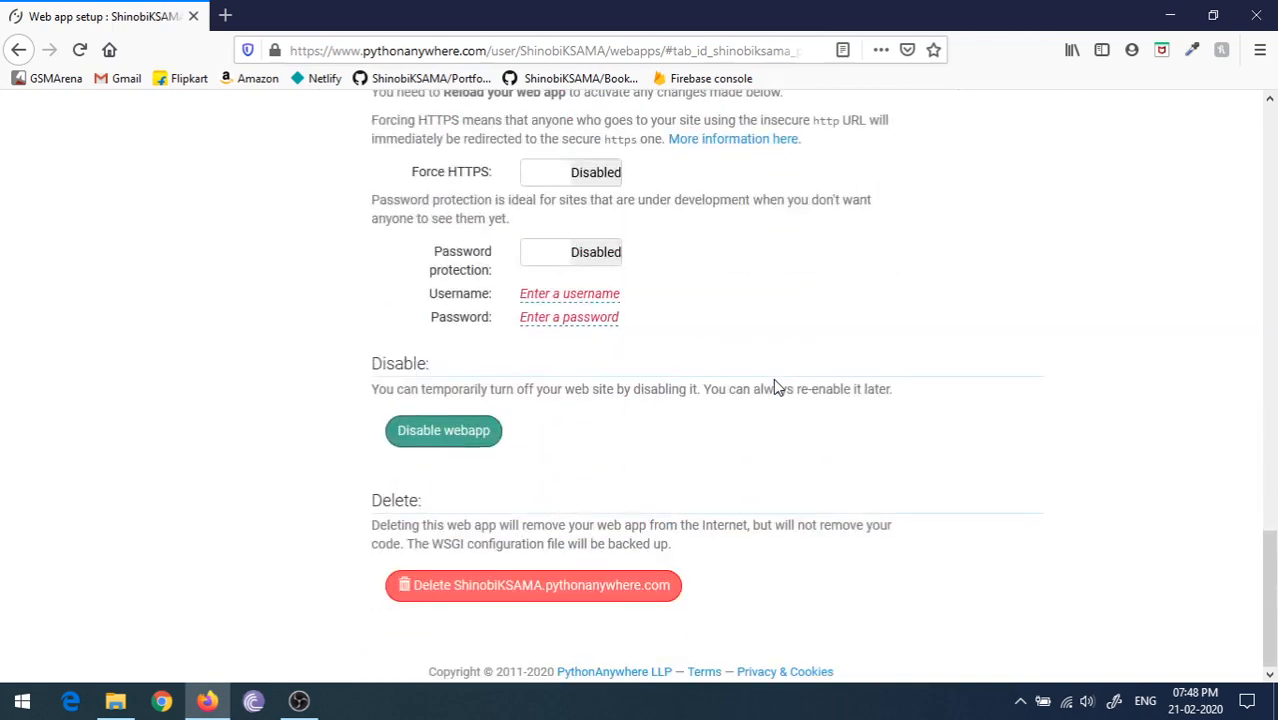
scroll(740, 400, "up", 10)
scroll(735, 335, "up", 7)
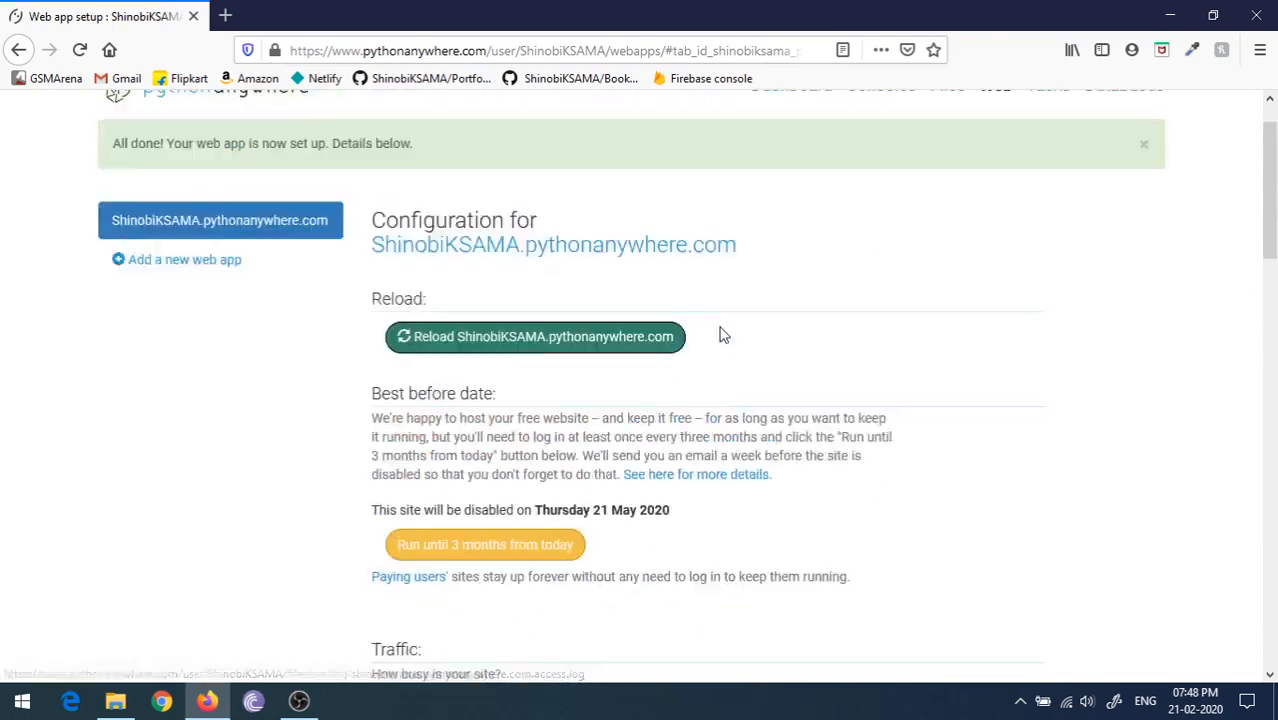
scroll(724, 335, "up", 1)
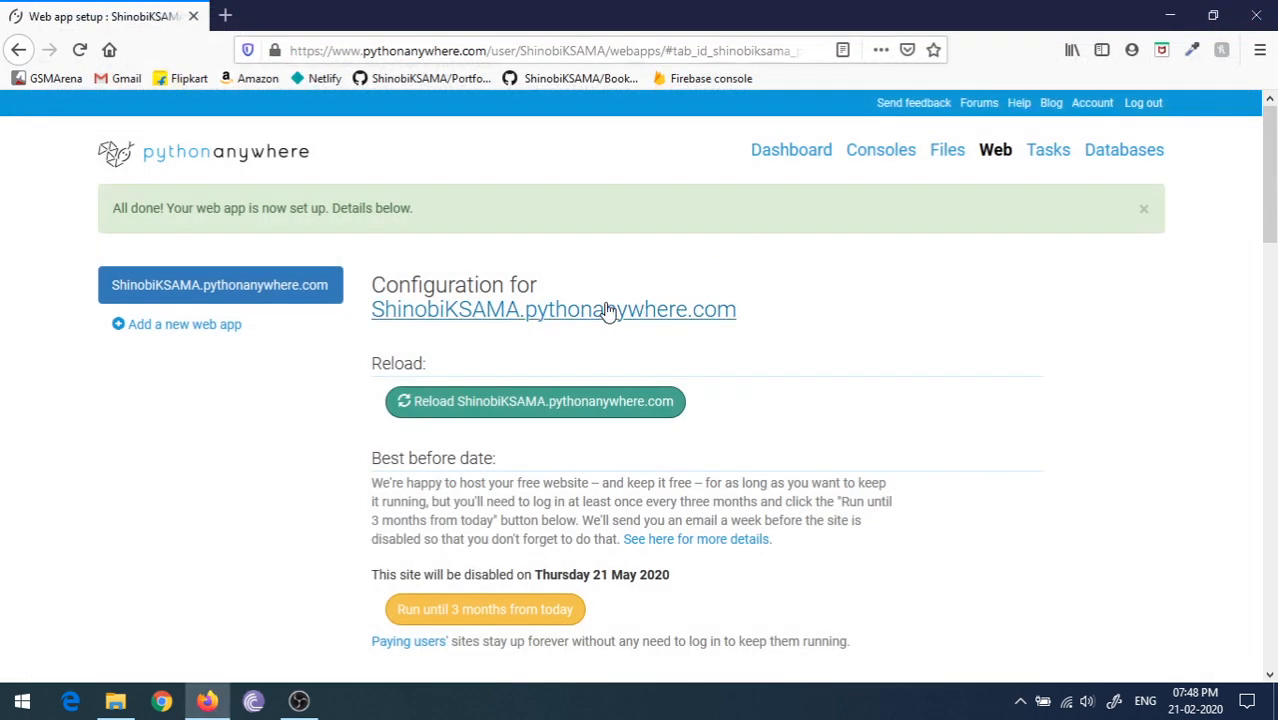
Step: View ShinobiKSAMA.pythonanywhere.com in a new tab, still showing Hello, World
right_click(608, 311)
left_click(655, 319)
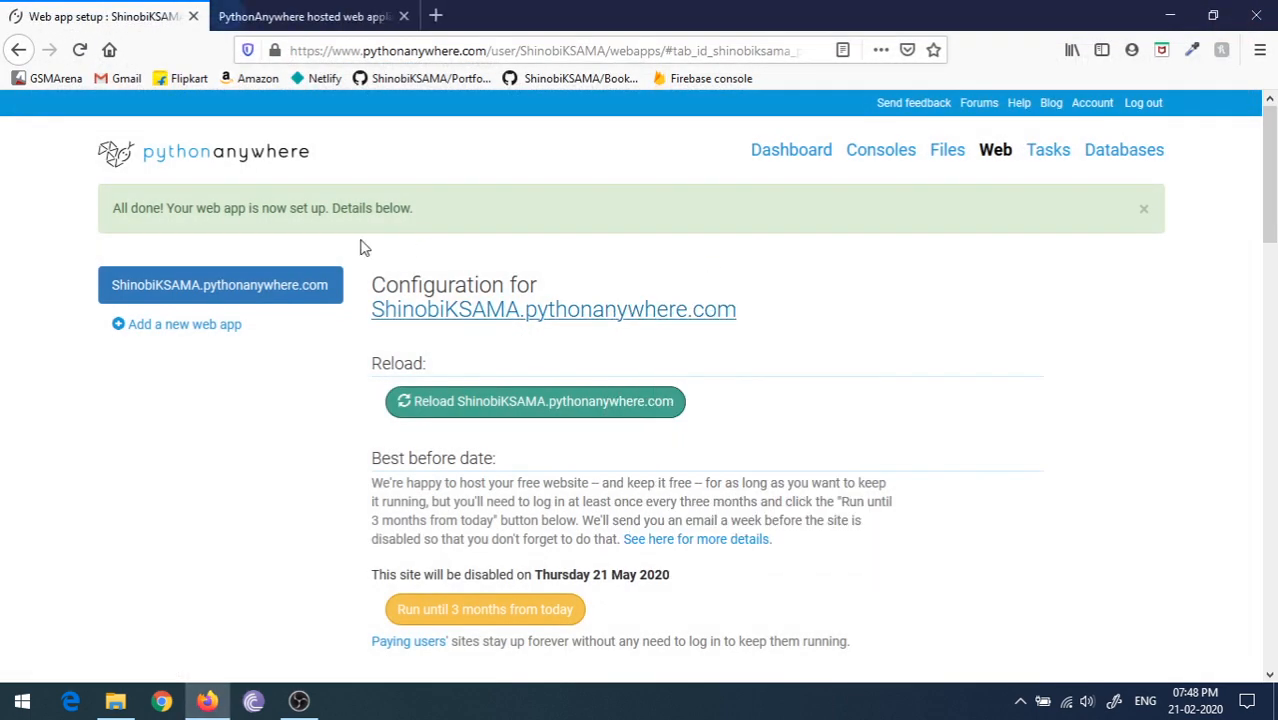
left_click(338, 12)
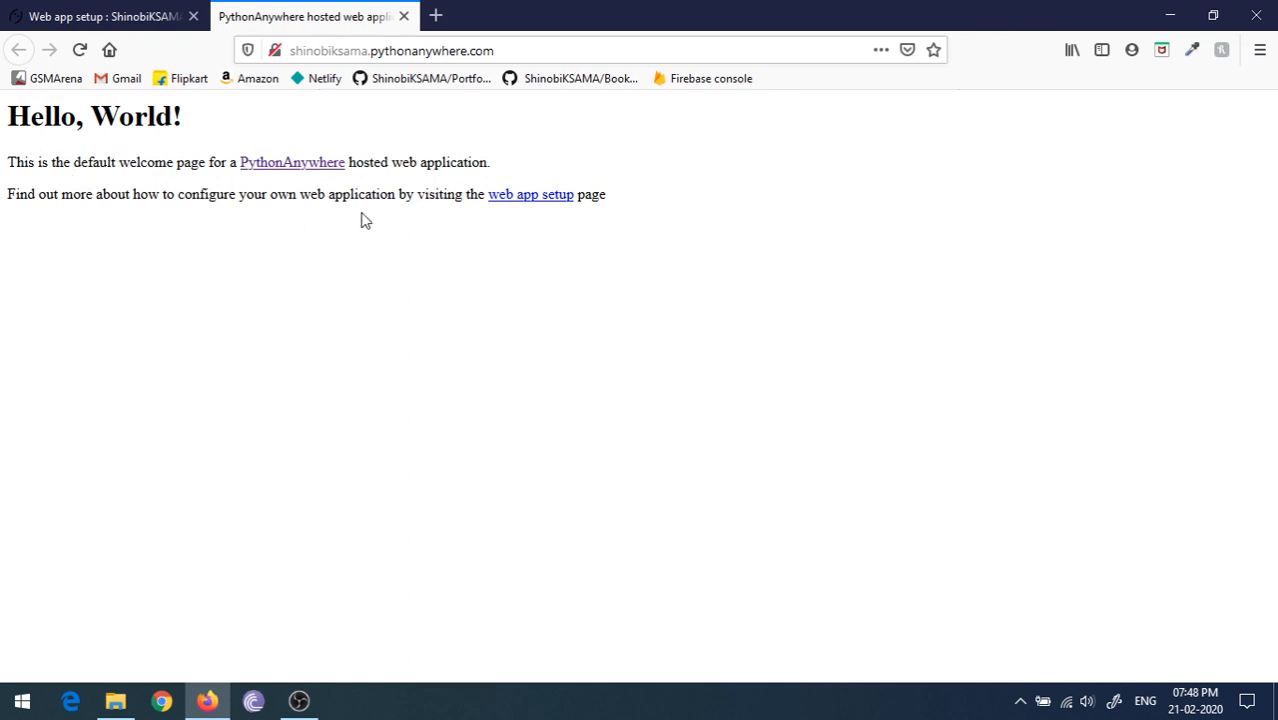
Step: Return from the dashboard to the web app setup page via its link
left_click(264, 172)
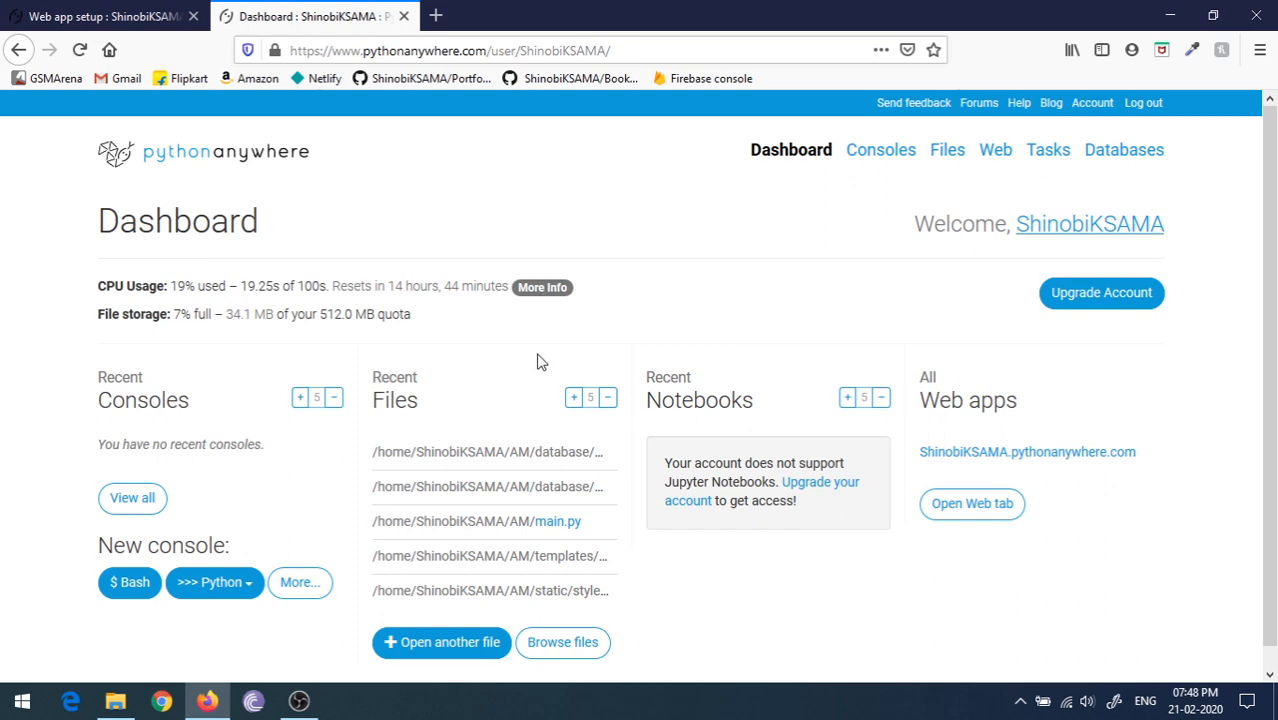
left_click(18, 50)
left_click(500, 197)
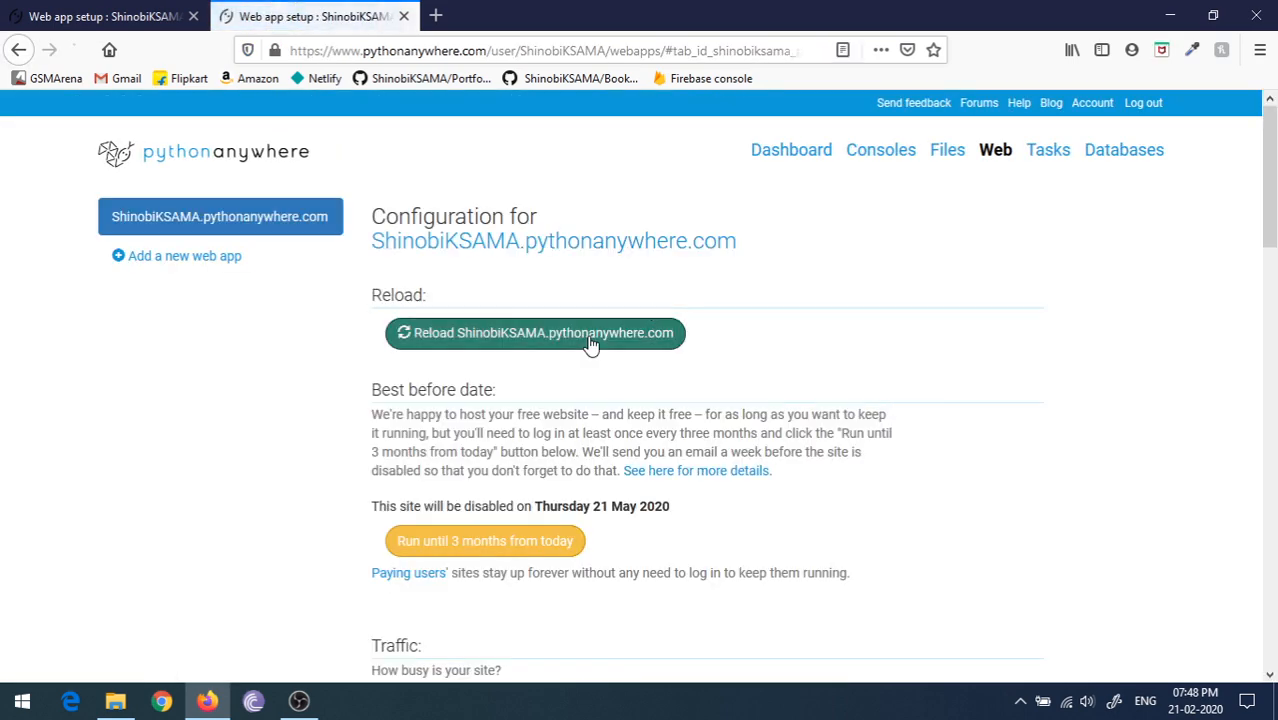
scroll(741, 411, "down", 4)
scroll(735, 425, "down", 3)
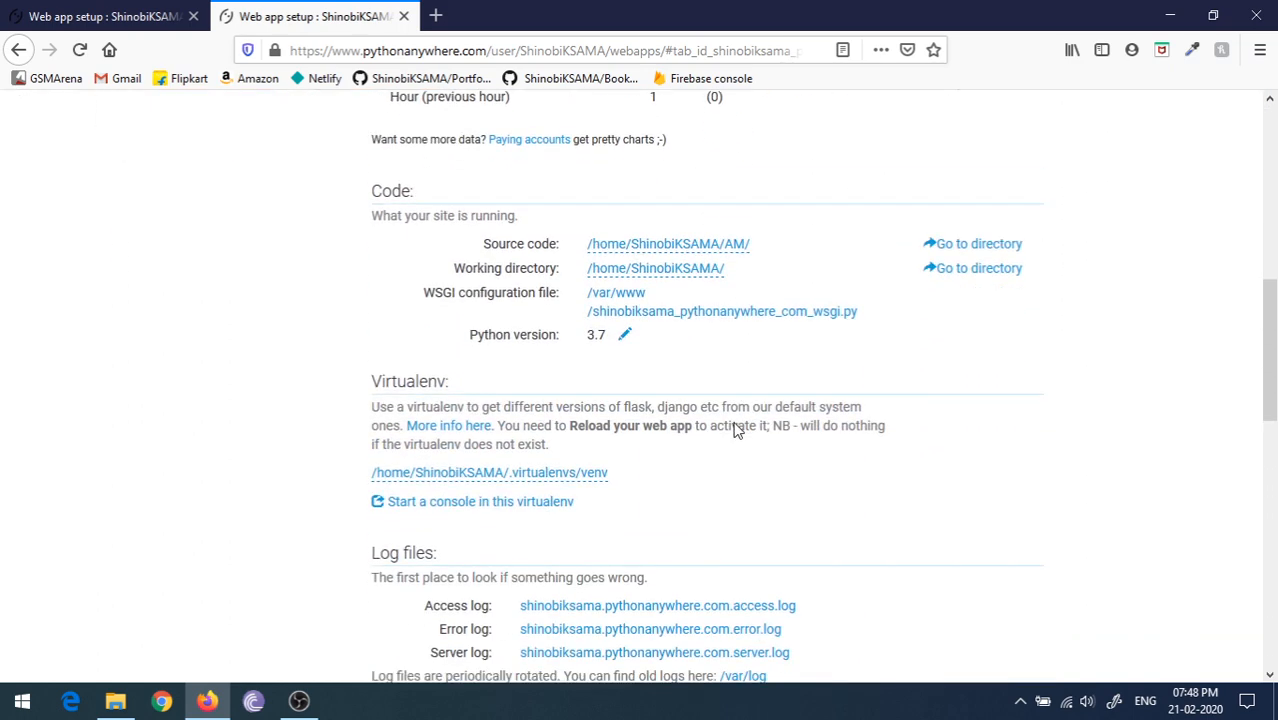
Step: Remove the Hello World and Django code blocks from the WSGI configuration file
left_click(676, 317)
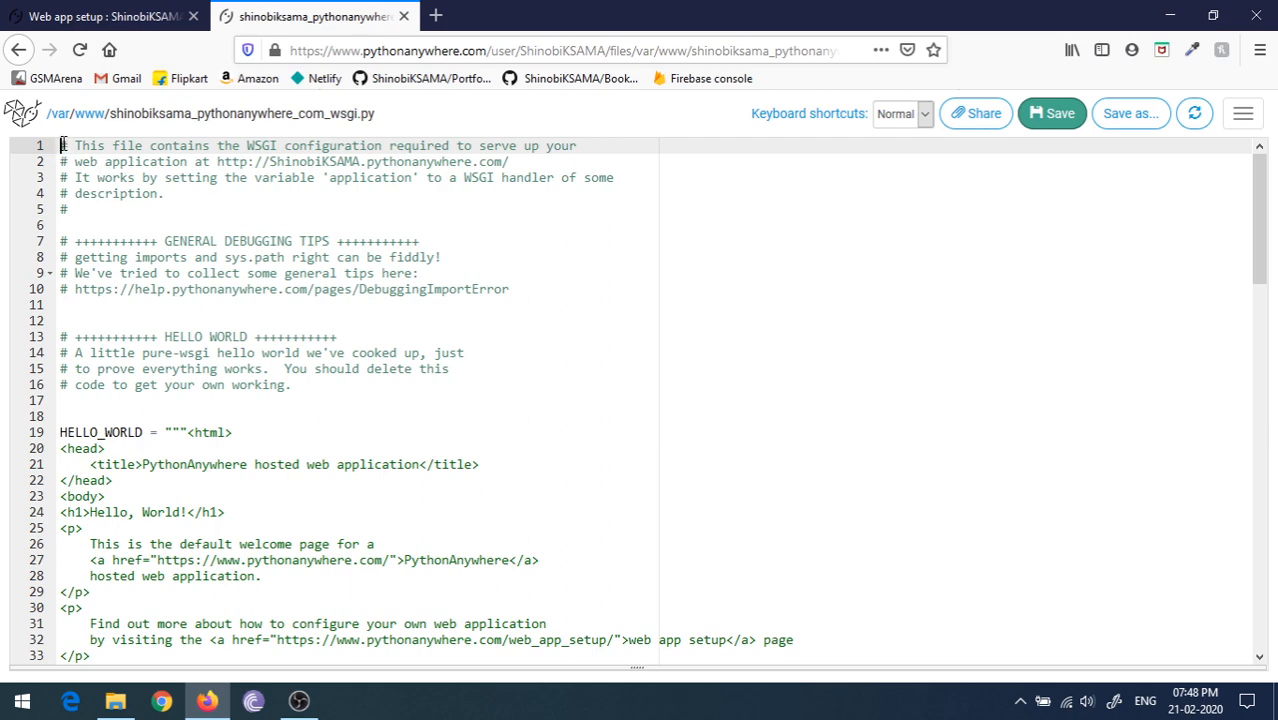
left_click(225, 368)
scroll(137, 390, "down", 2)
scroll(110, 380, "down", 1)
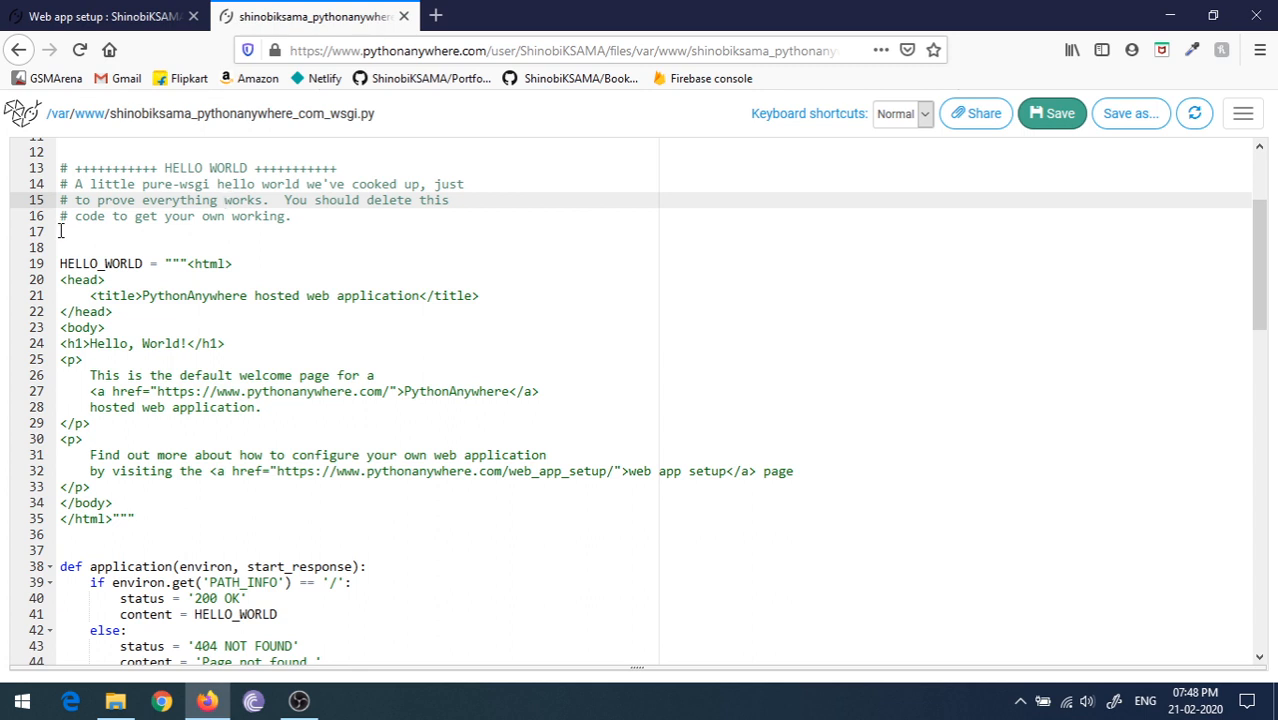
mouse_move(60, 231)
left_mouse_down()
mouse_move(200, 380)
mouse_move(172, 420)
left_mouse_up()
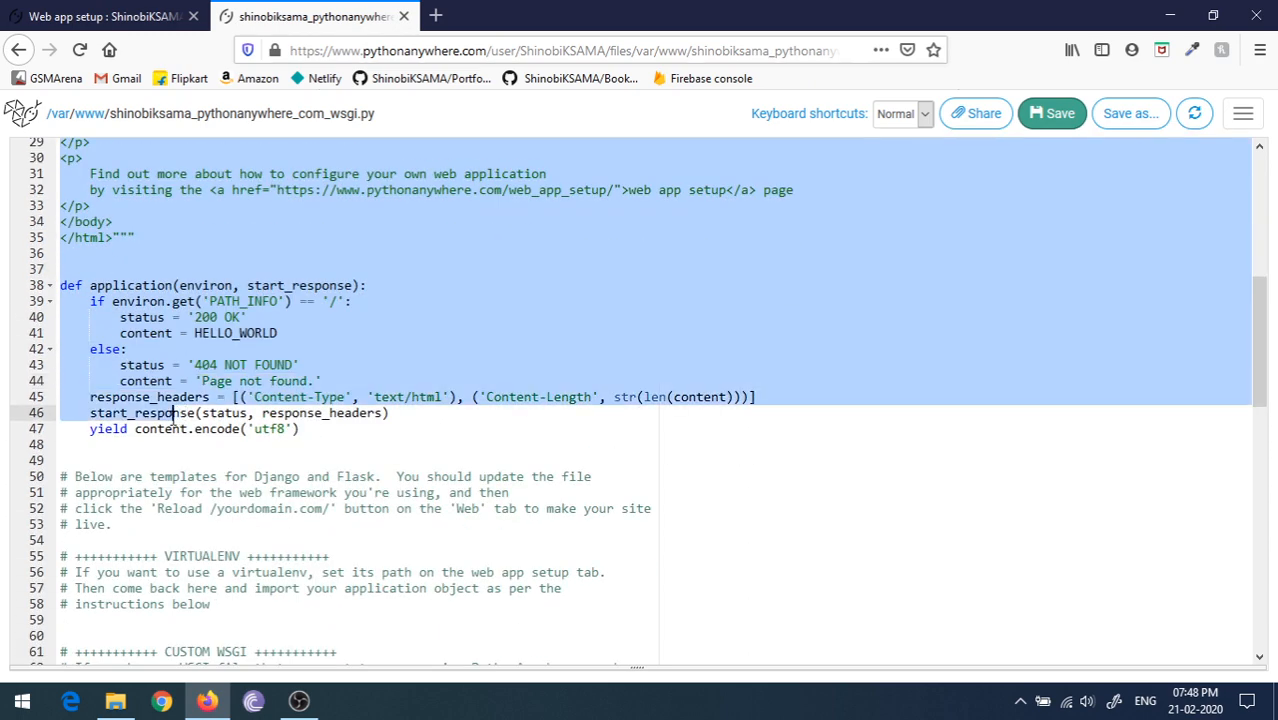
scroll(168, 418, "down", 3)
scroll(166, 418, "down", 2)
scroll(166, 418, "down", 2)
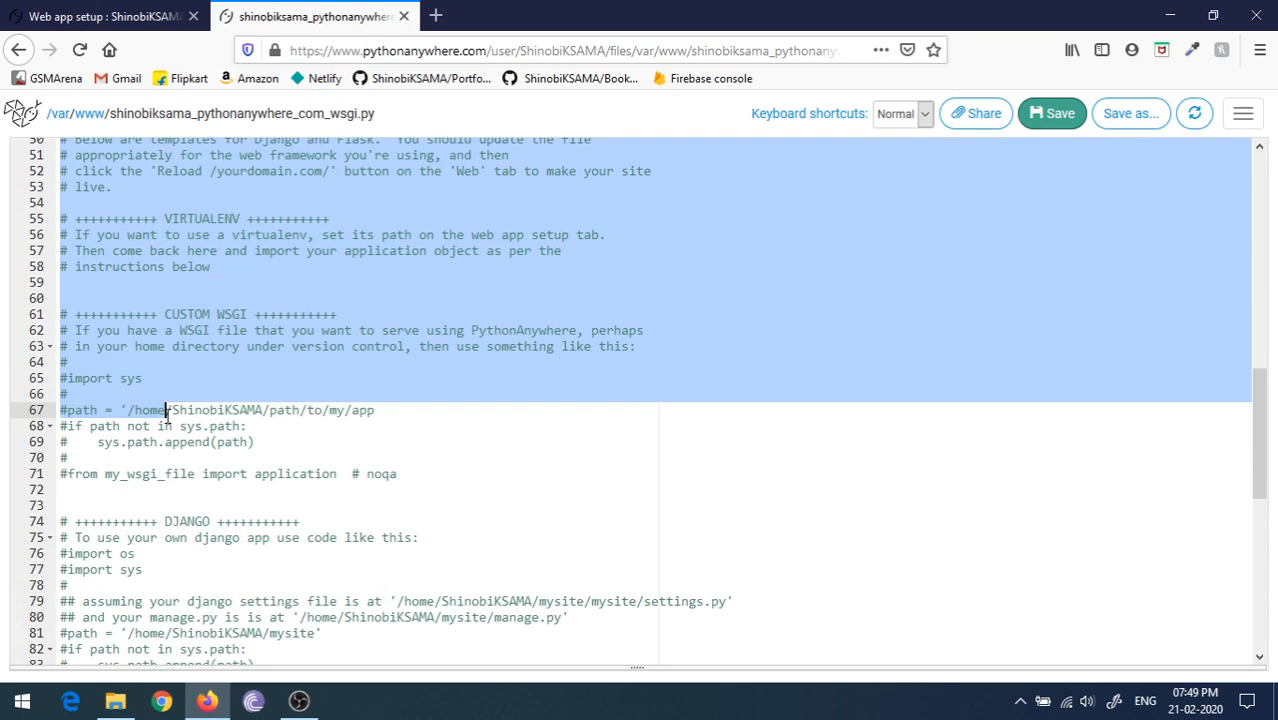
scroll(166, 410, "down", 2)
scroll(166, 408, "down", 2)
scroll(168, 416, "up", 2)
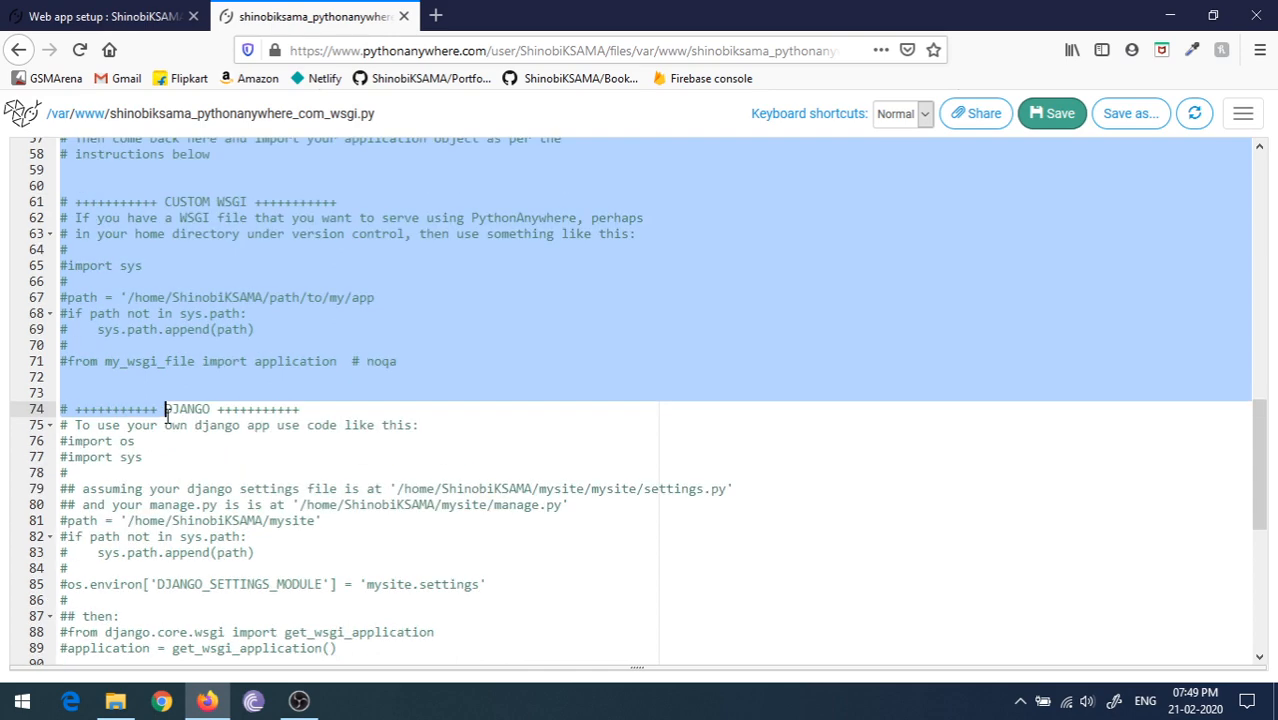
scroll(166, 416, "down", 3)
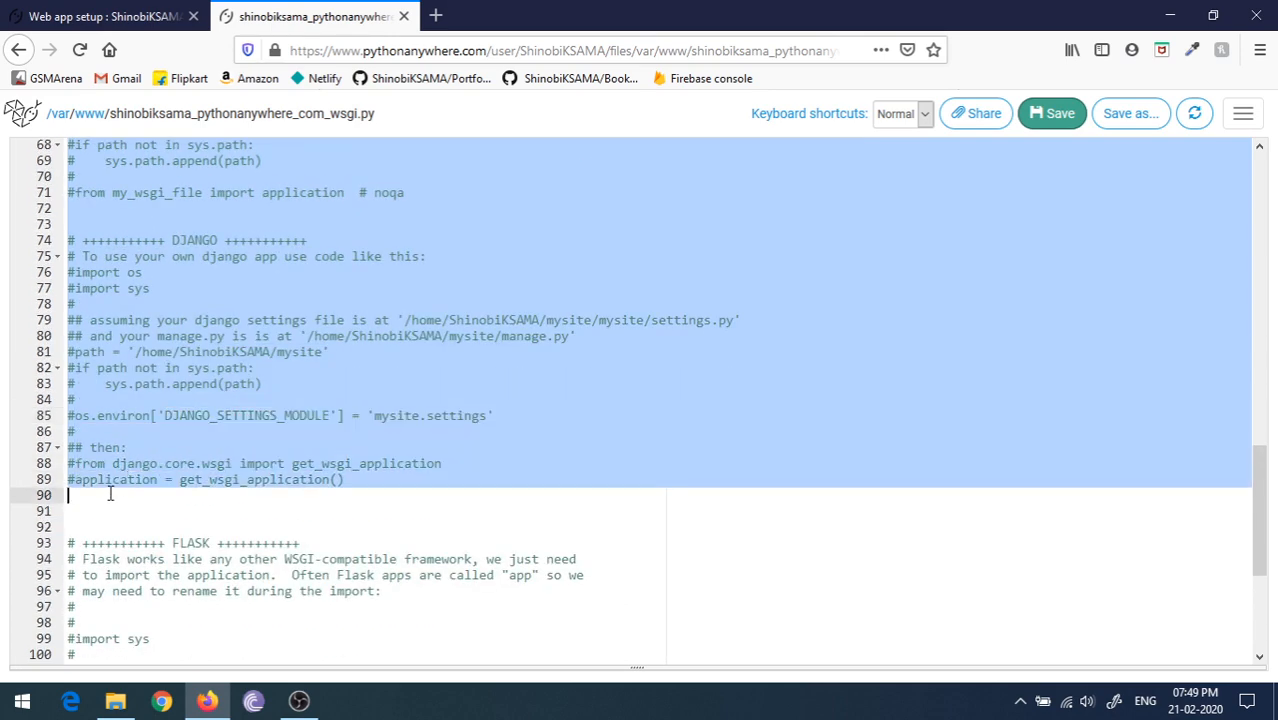
left_click_drag(166, 416, 72, 523)
key("Delete")
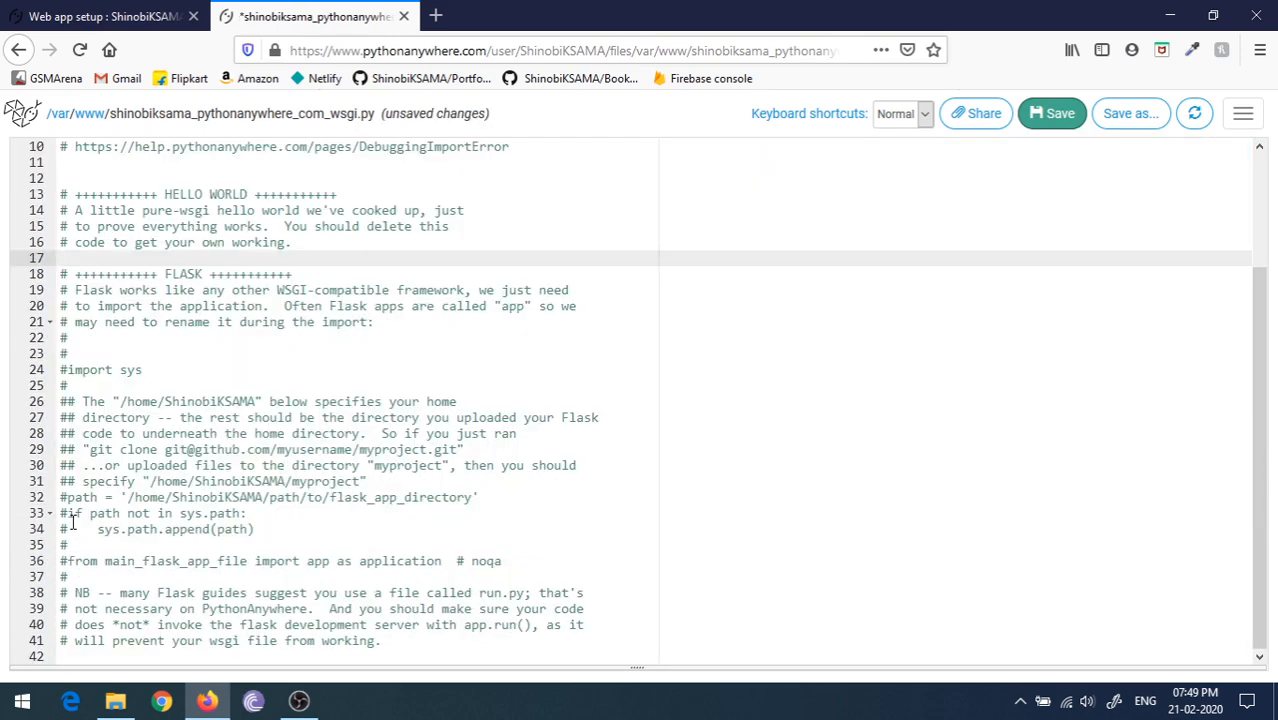
scroll(72, 521, "up", 3)
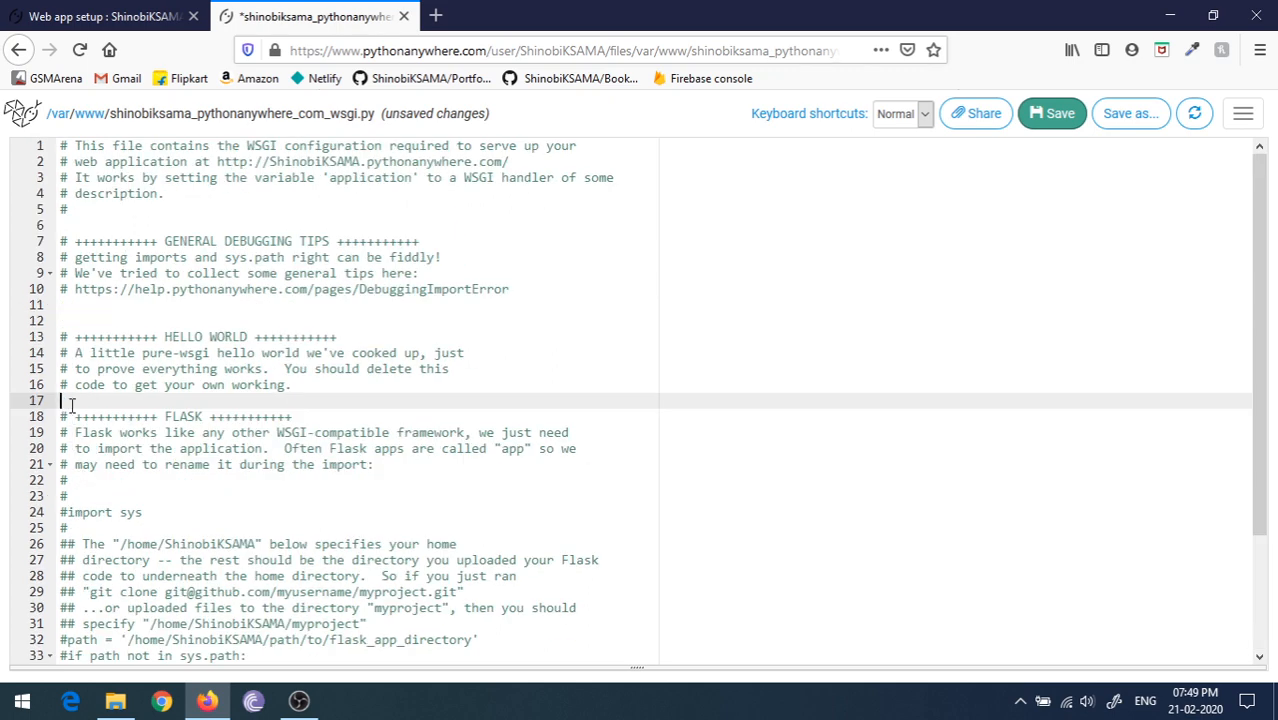
Step: Delete the header comment lines so the file starts at the FLASK section
left_click_drag(62, 400, 12, 178)
right_click(12, 178)
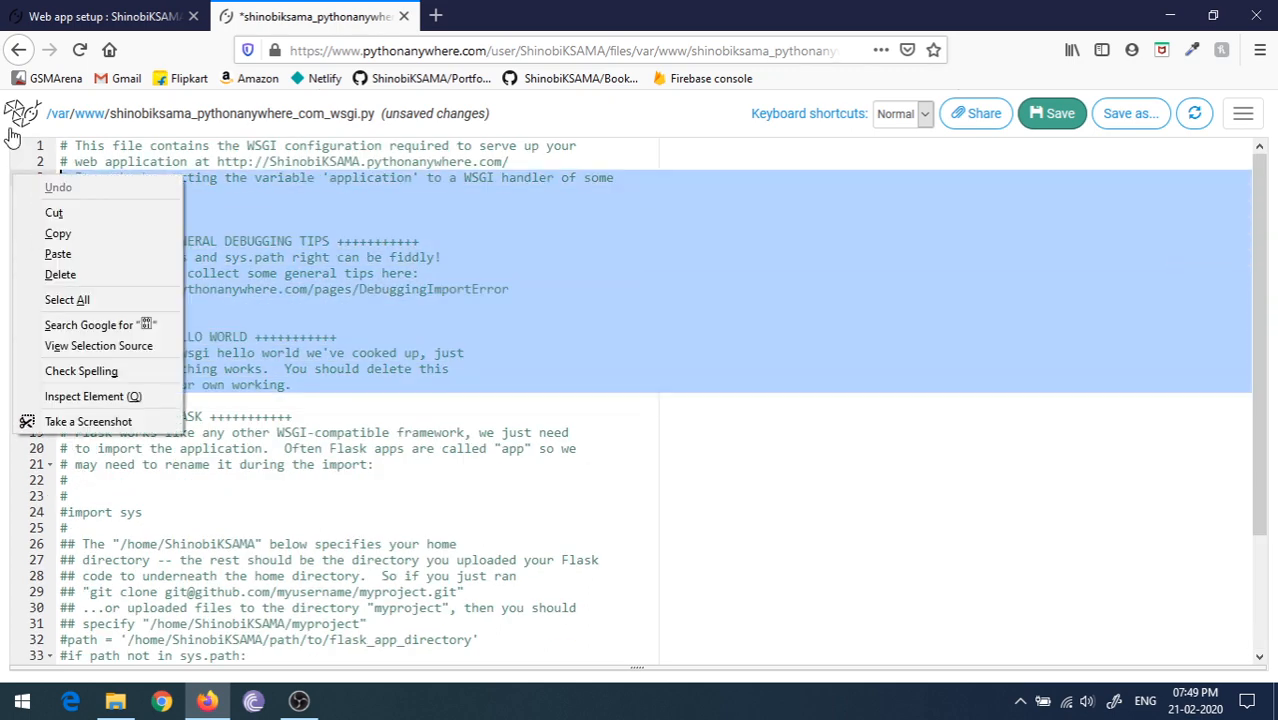
left_click(388, 234)
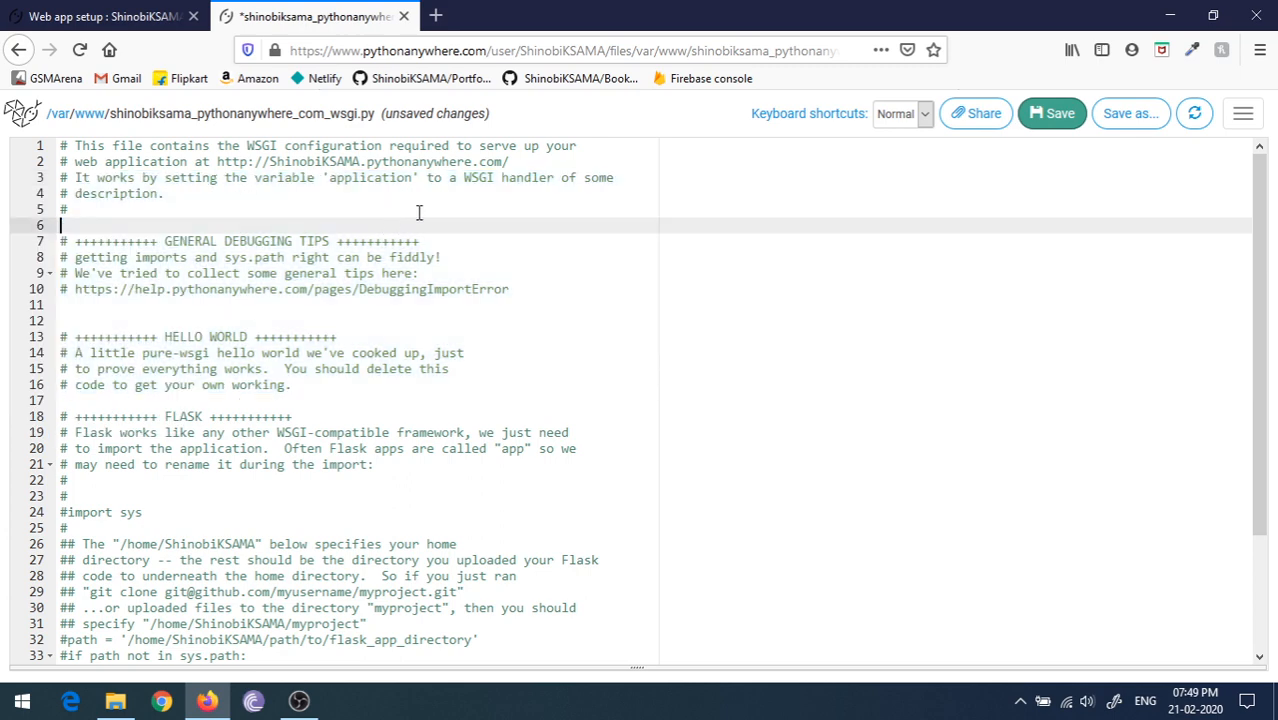
left_click_drag(60, 400, 20, 113)
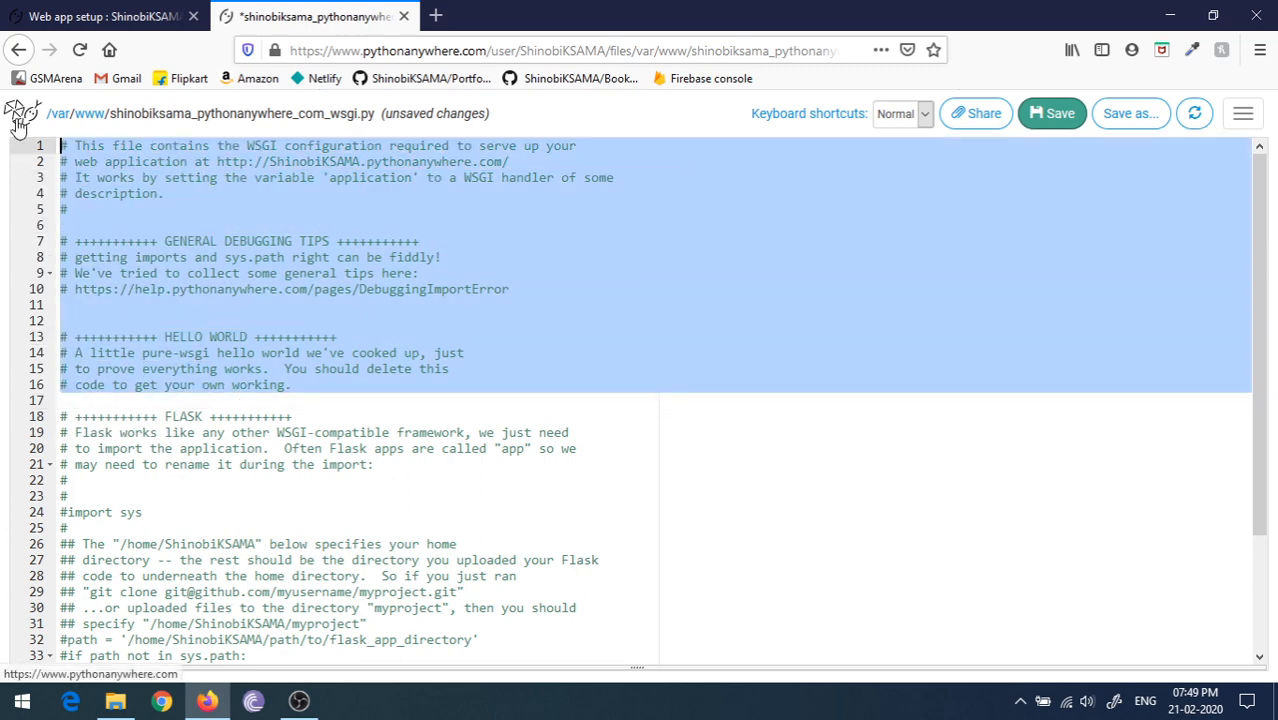
key("Delete")
key("Delete")
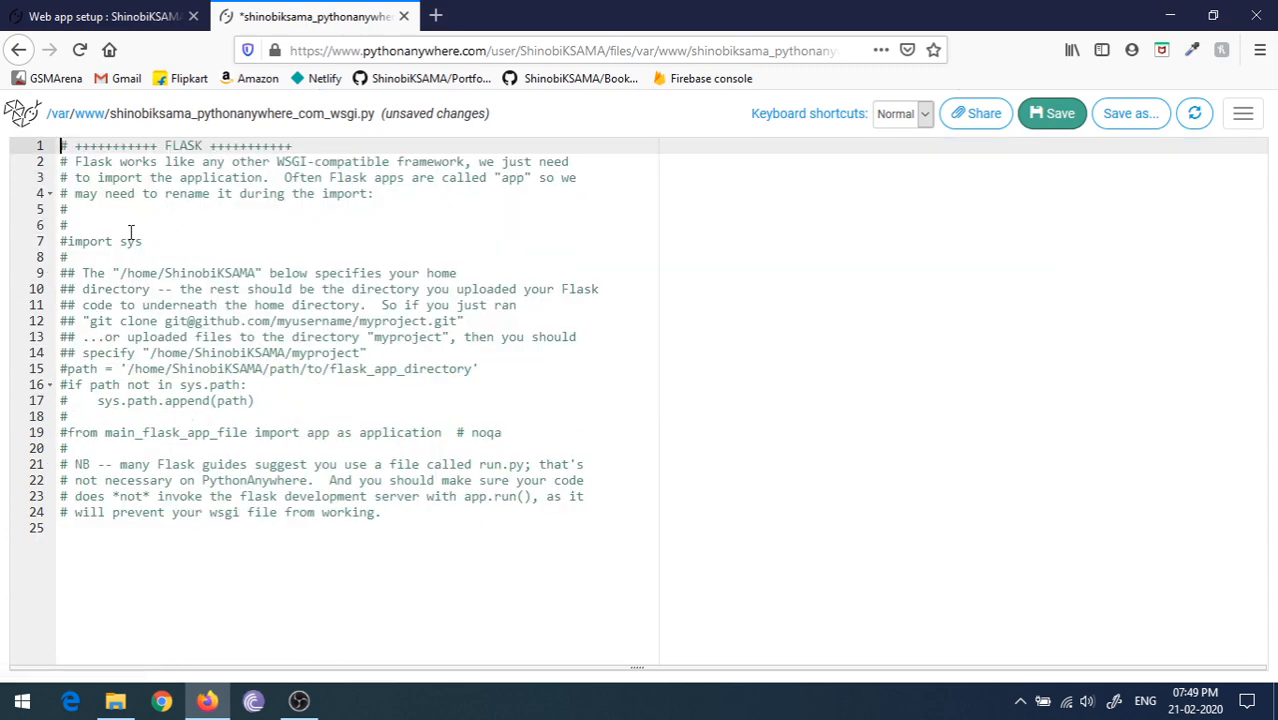
Step: Uncomment import sys, the path, if, sys.path.append and Flask import lines
left_click(64, 241)
key("BackSpace")
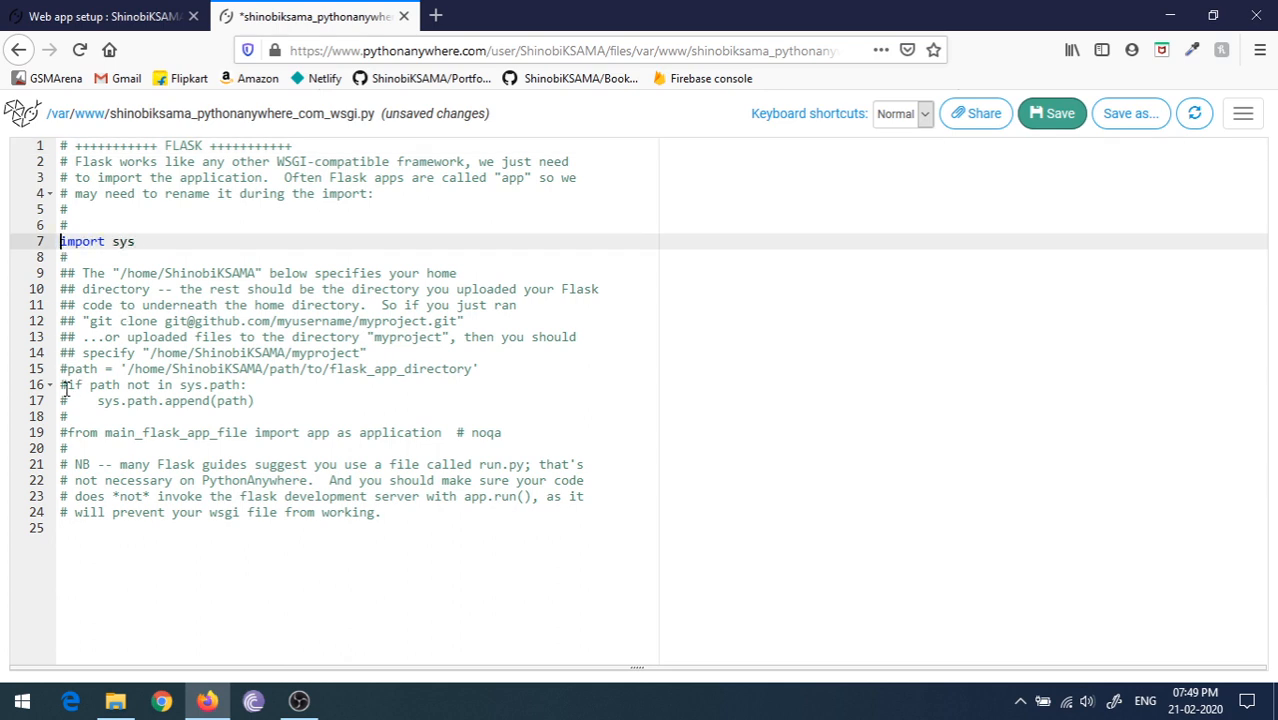
left_click(65, 368)
key("BackSpace")
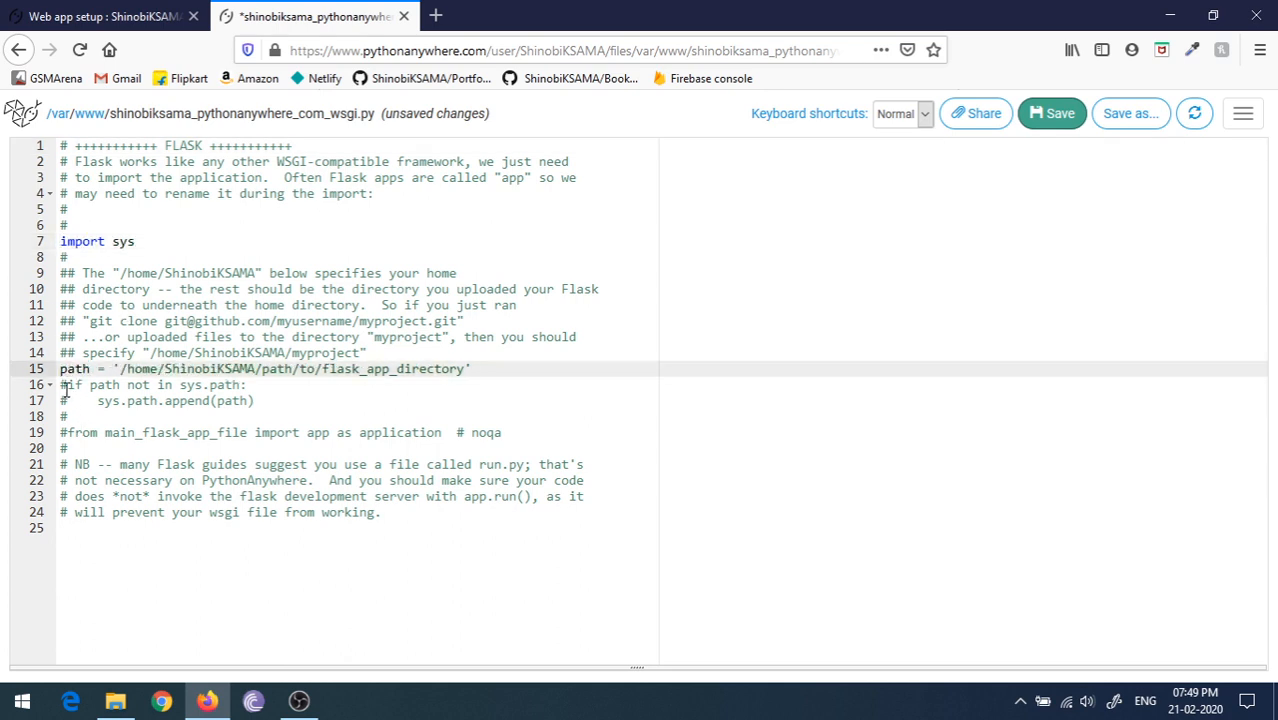
left_click(65, 384)
key("BackSpace")
left_click(67, 400)
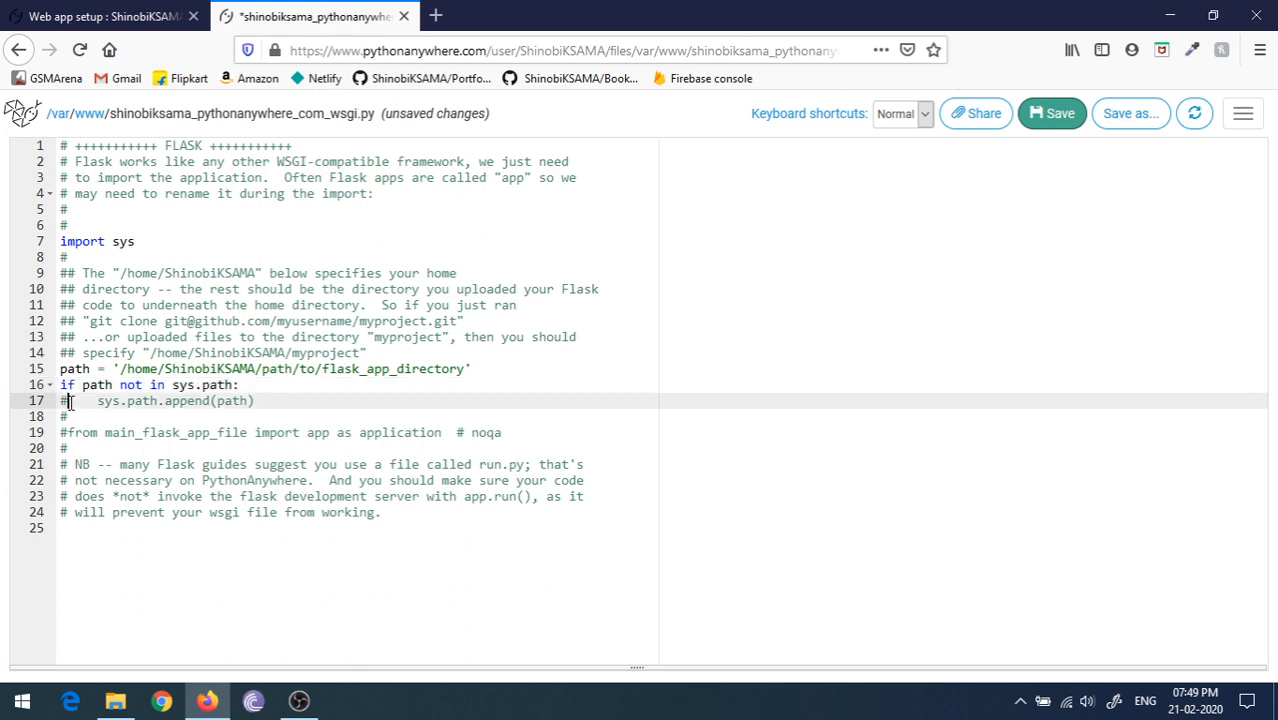
key("BackSpace")
left_click(65, 433)
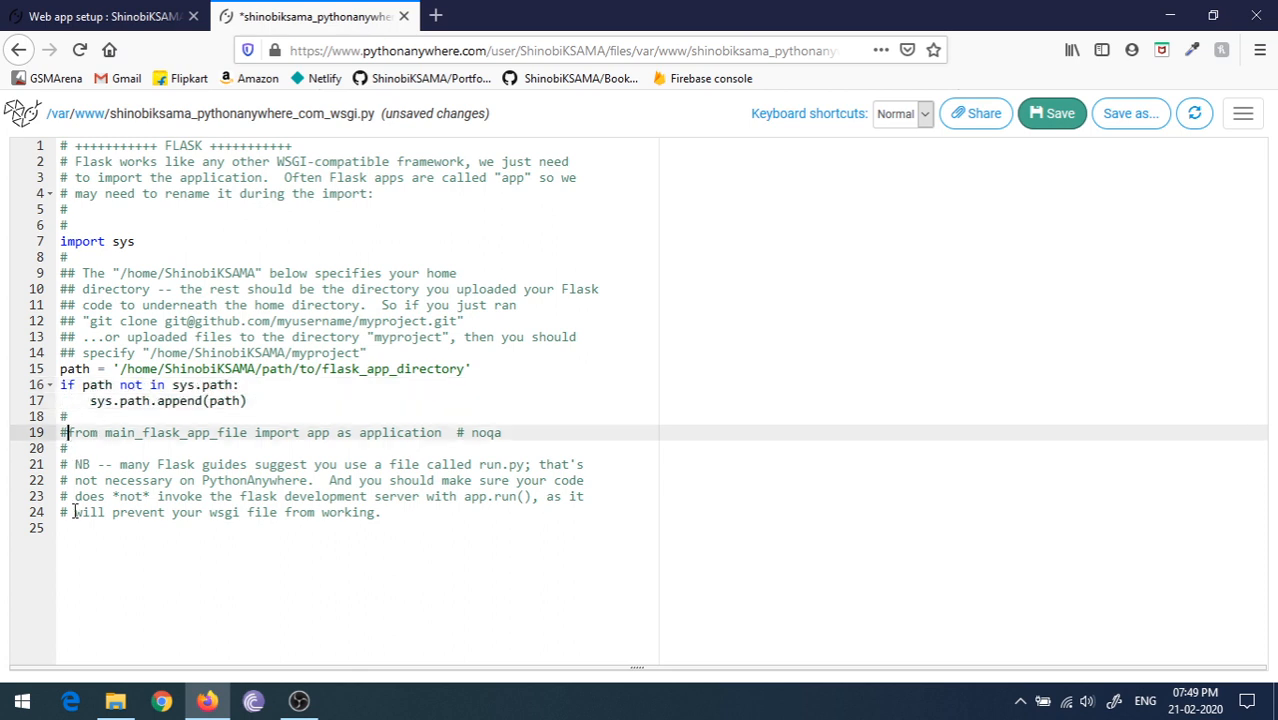
key("BackSpace")
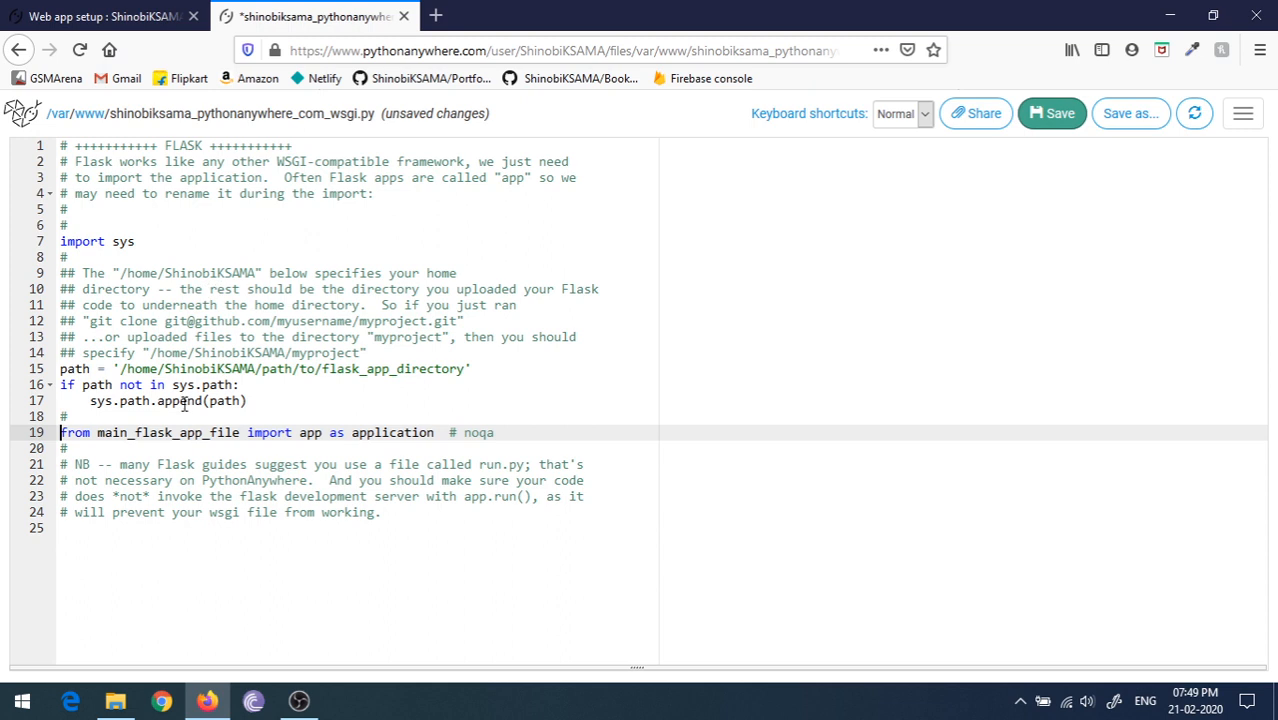
Step: Point the path at /home/ShinobiKSAMA/AM/ and save the WSGI file
left_click_drag(467, 369, 262, 369)
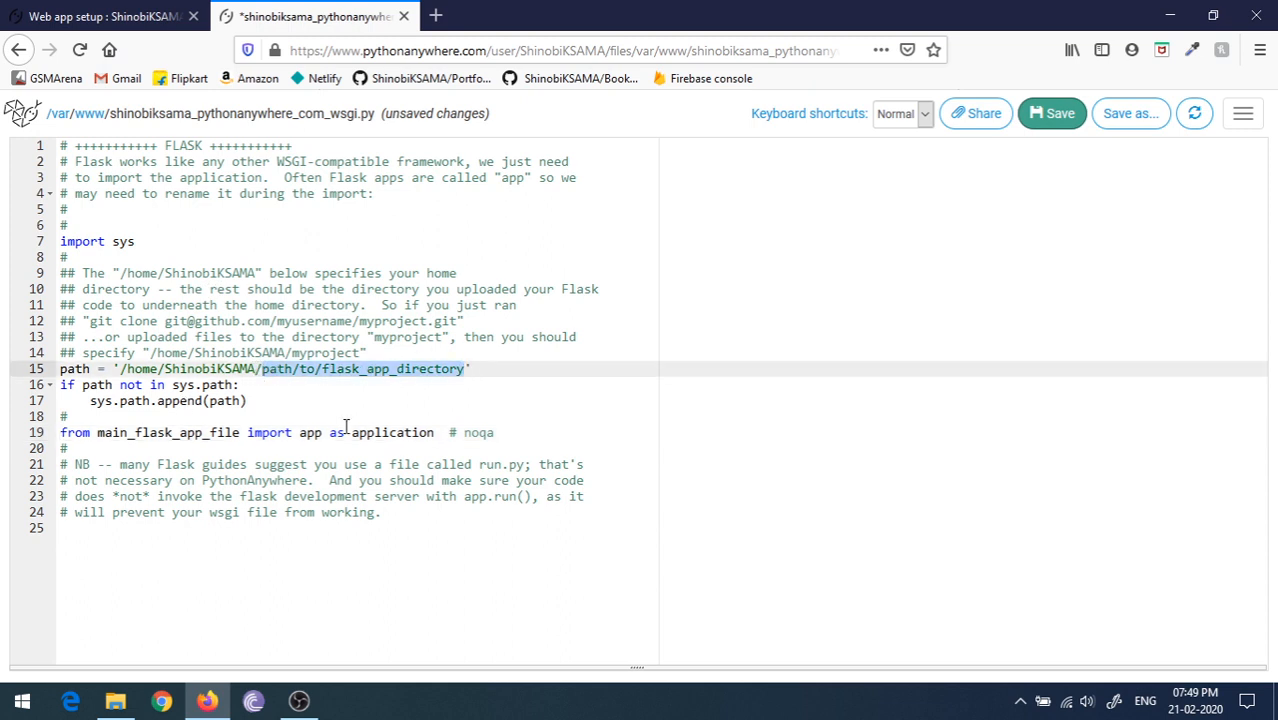
key("BackSpace")
type("AM")
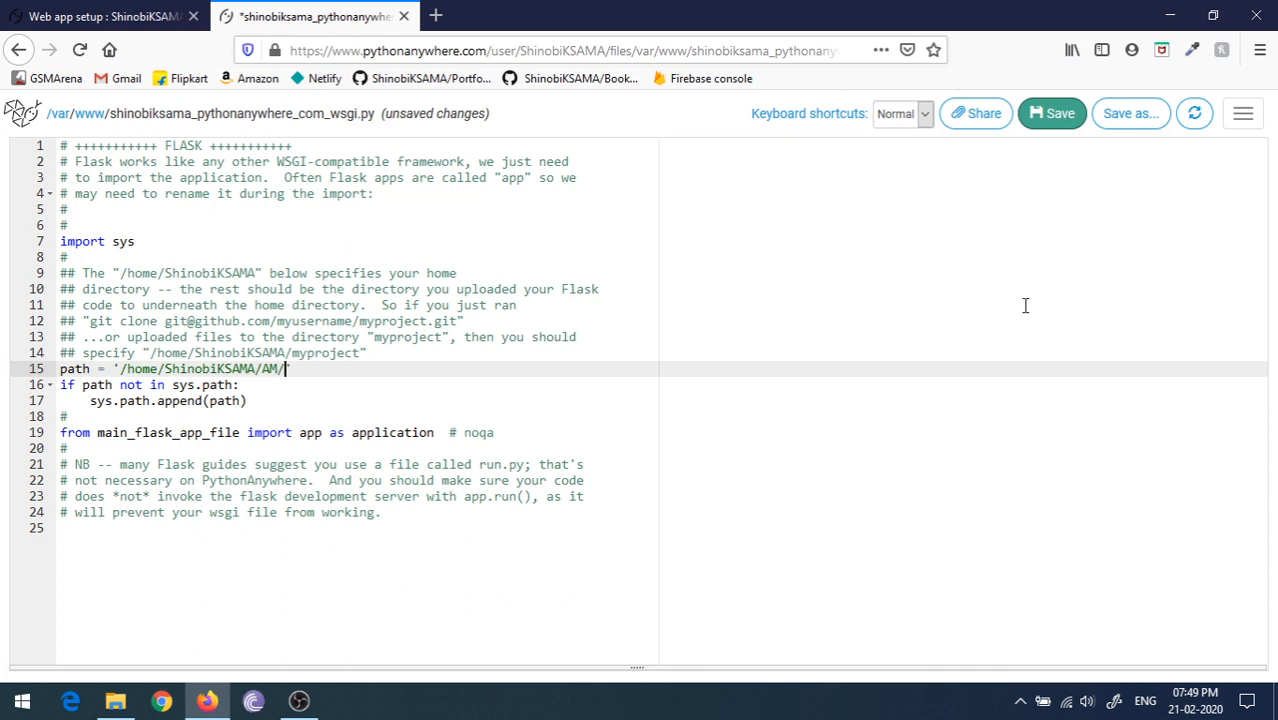
left_click(1056, 114)
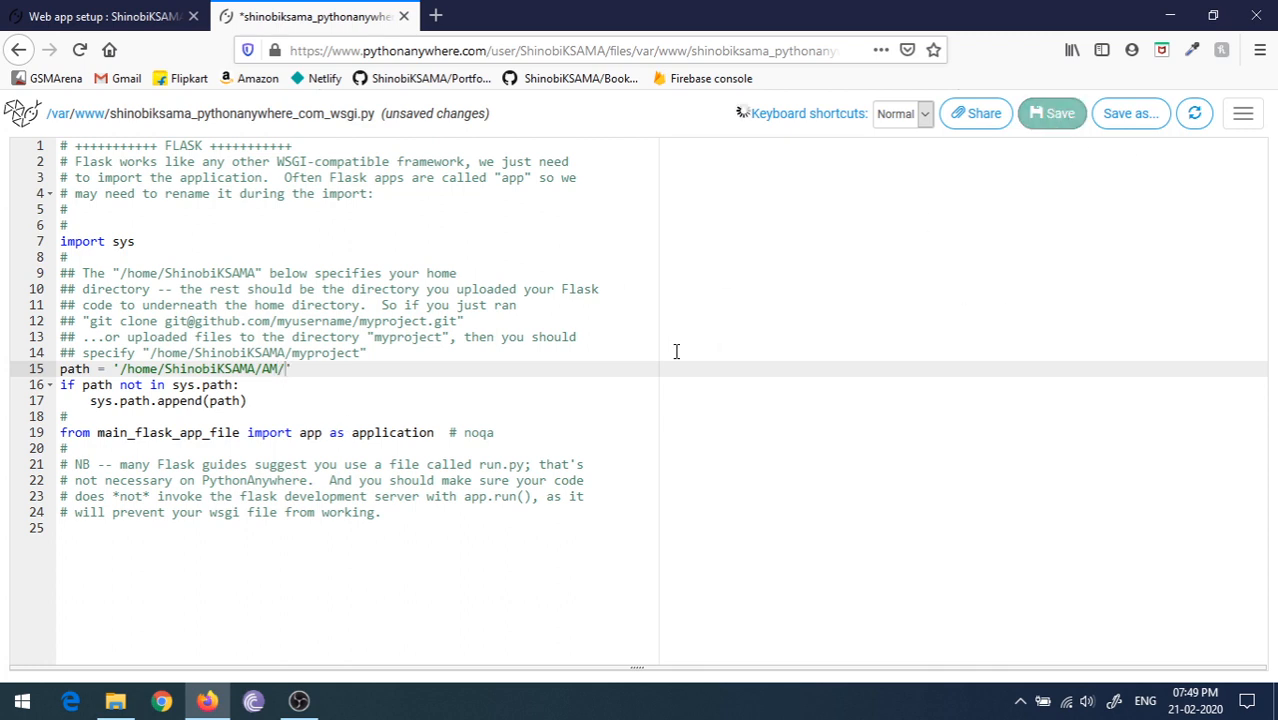
Step: View the live site in a new tab, still showing Hello World
left_click(150, 16)
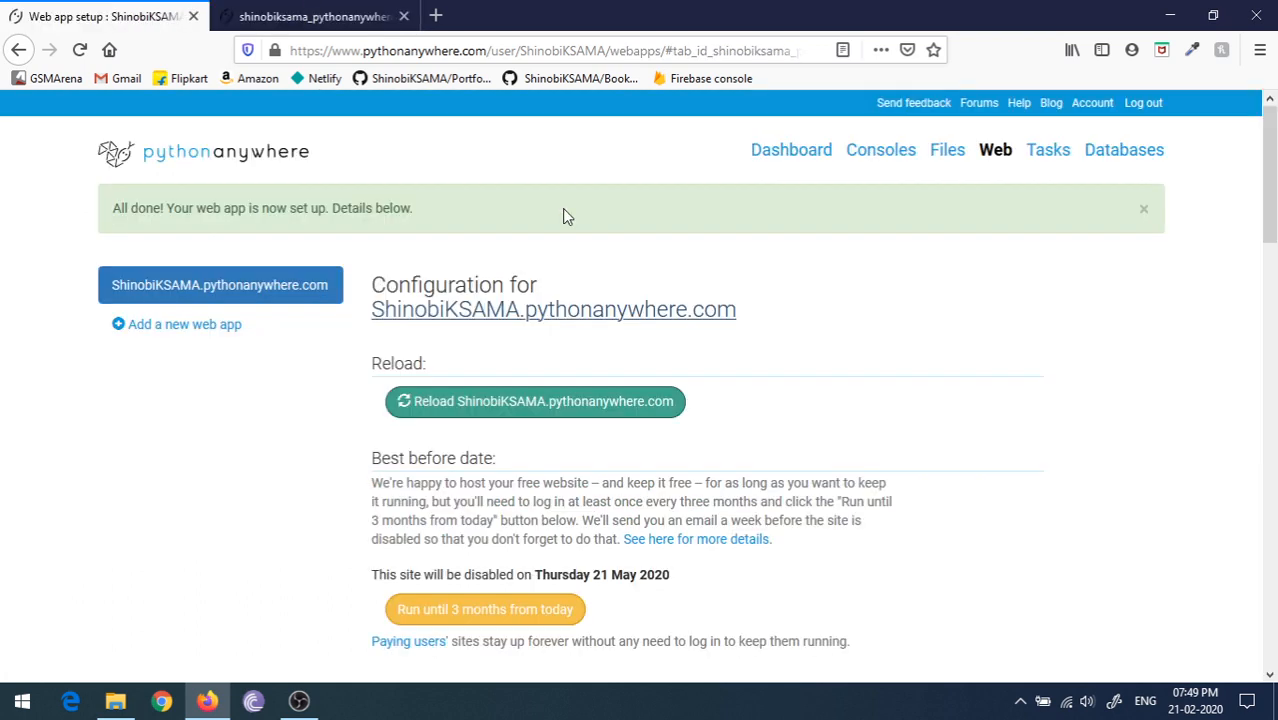
right_click(511, 316)
left_click(525, 316)
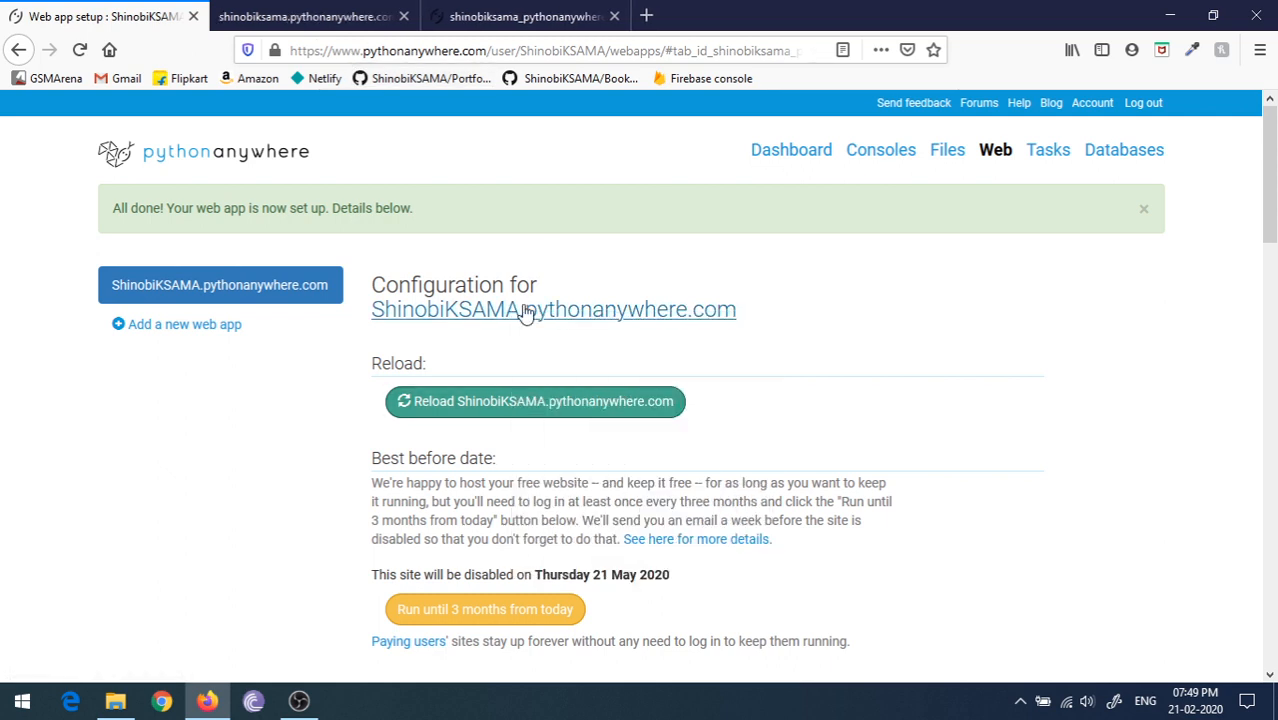
left_click(310, 16)
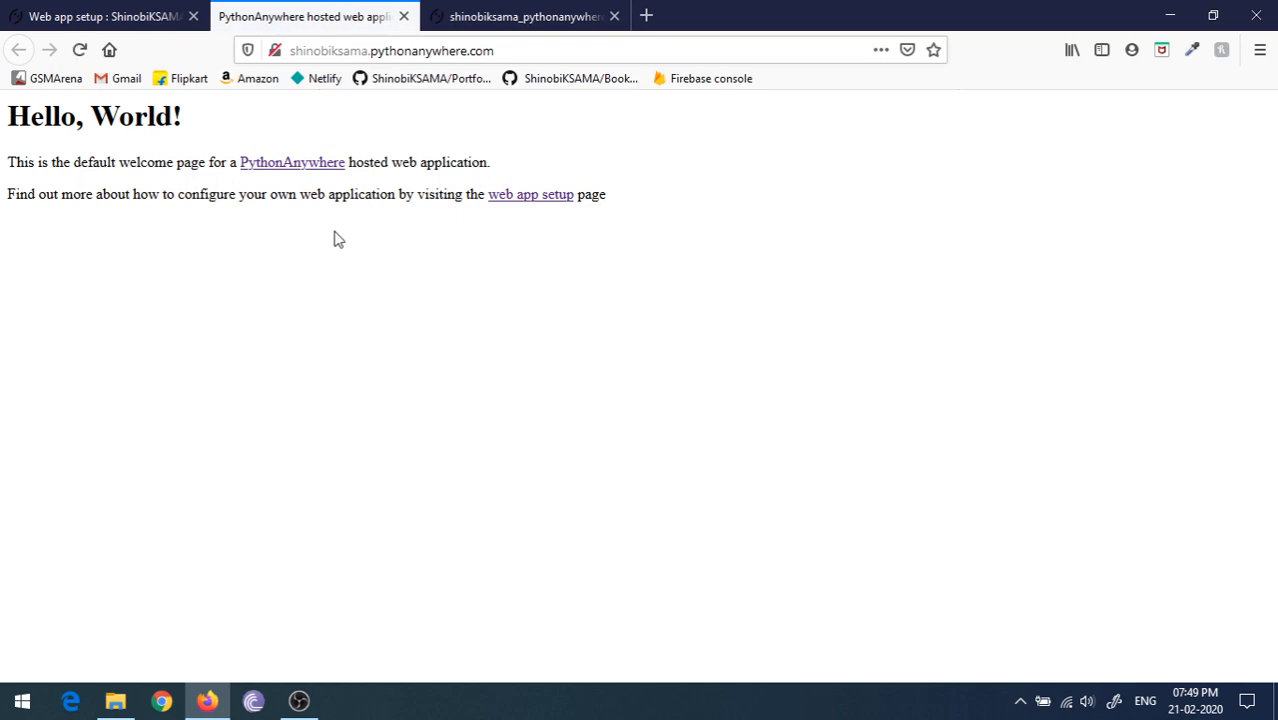
Step: Reload the web app and return to the WSGI file editor
left_click(520, 16)
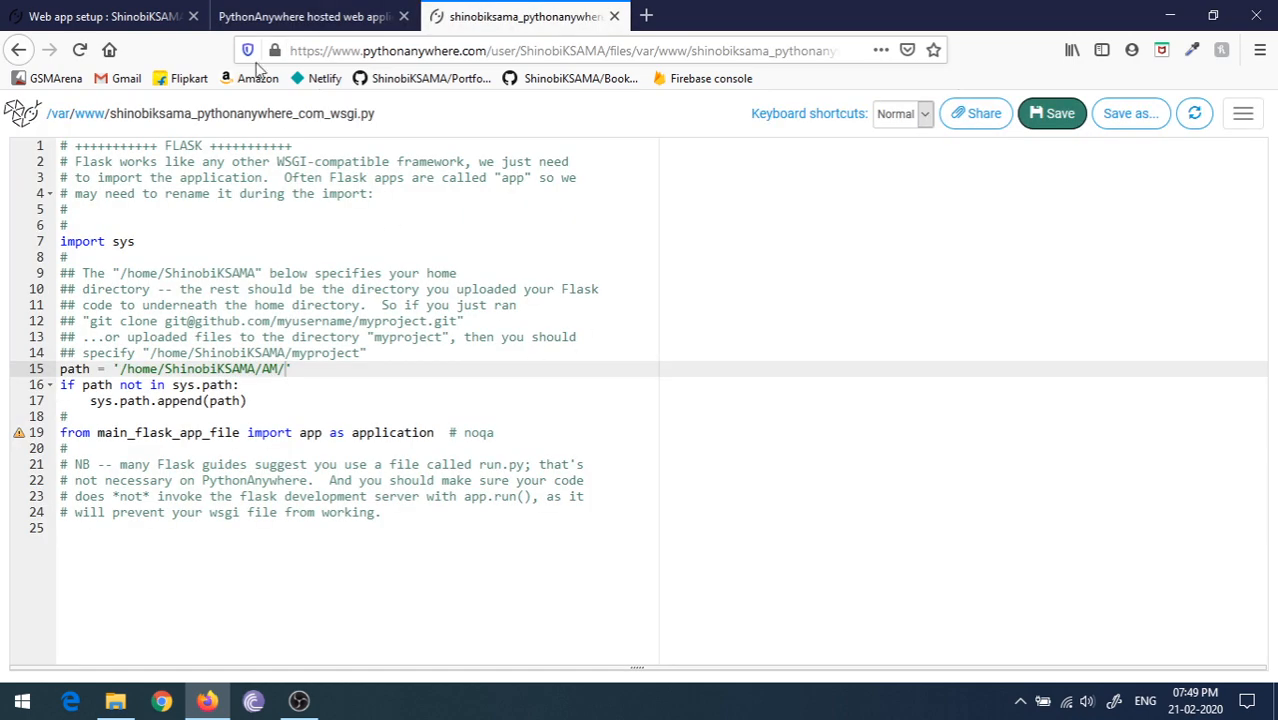
left_click(100, 16)
left_click(545, 395)
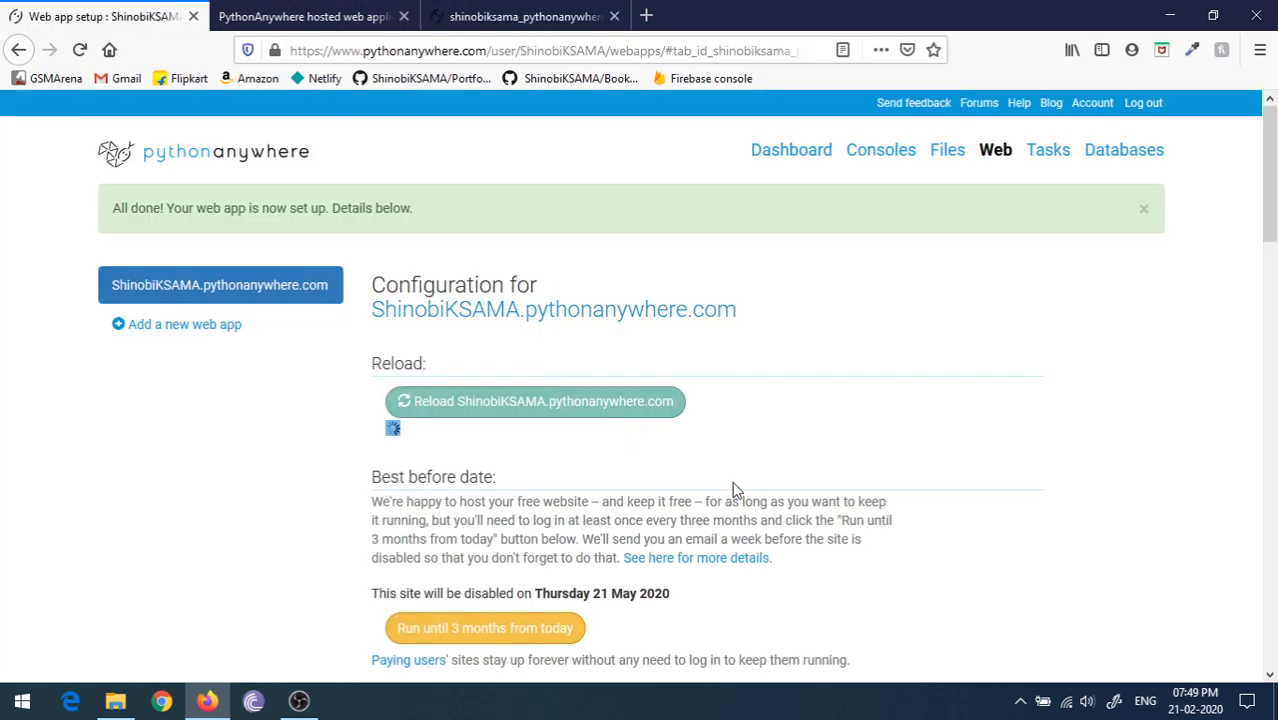
left_click(520, 16)
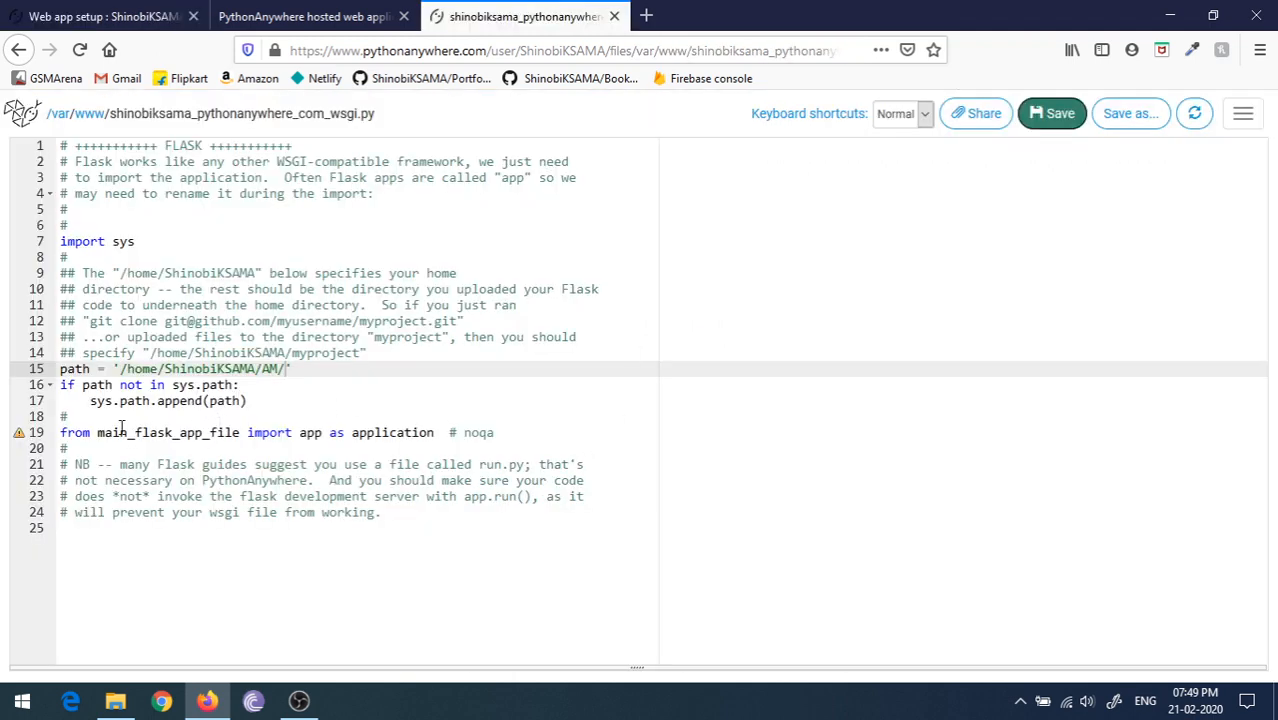
Step: Replace main_flask_app_file with main in the import line and save the WSGI file
left_click_drag(97, 434, 240, 434)
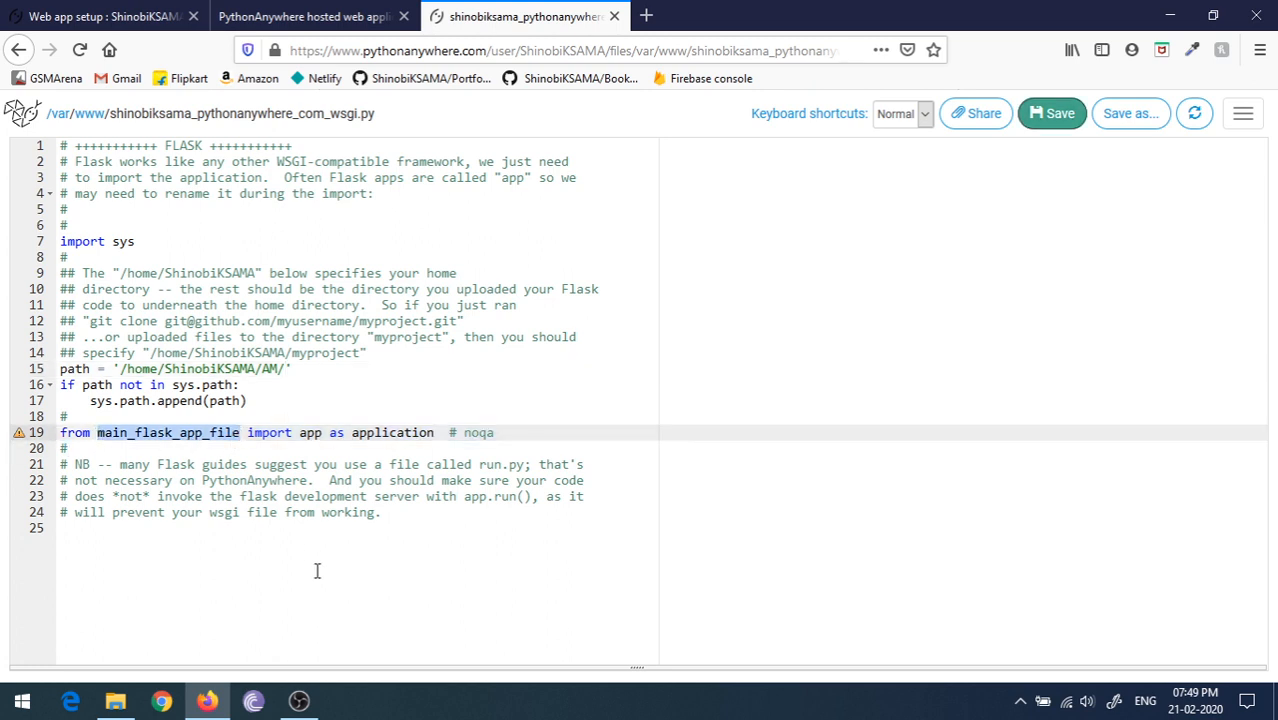
type("main")
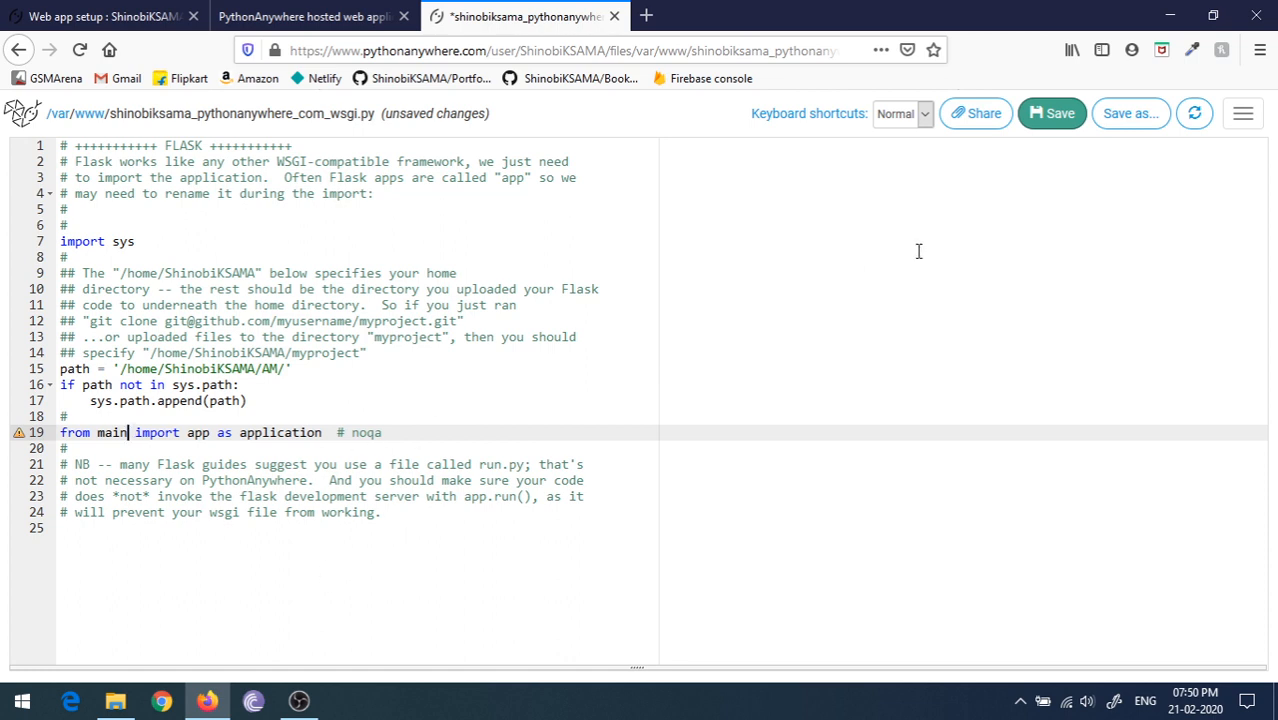
left_click(1080, 112)
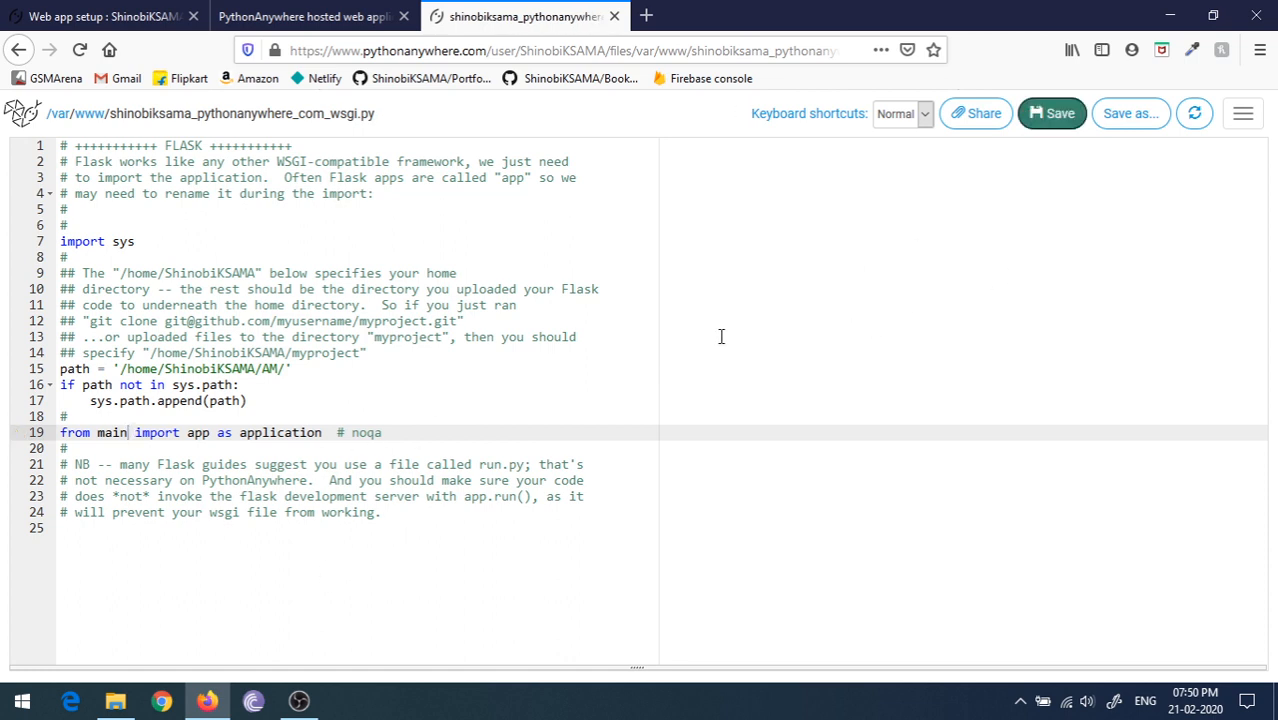
left_click(170, 16)
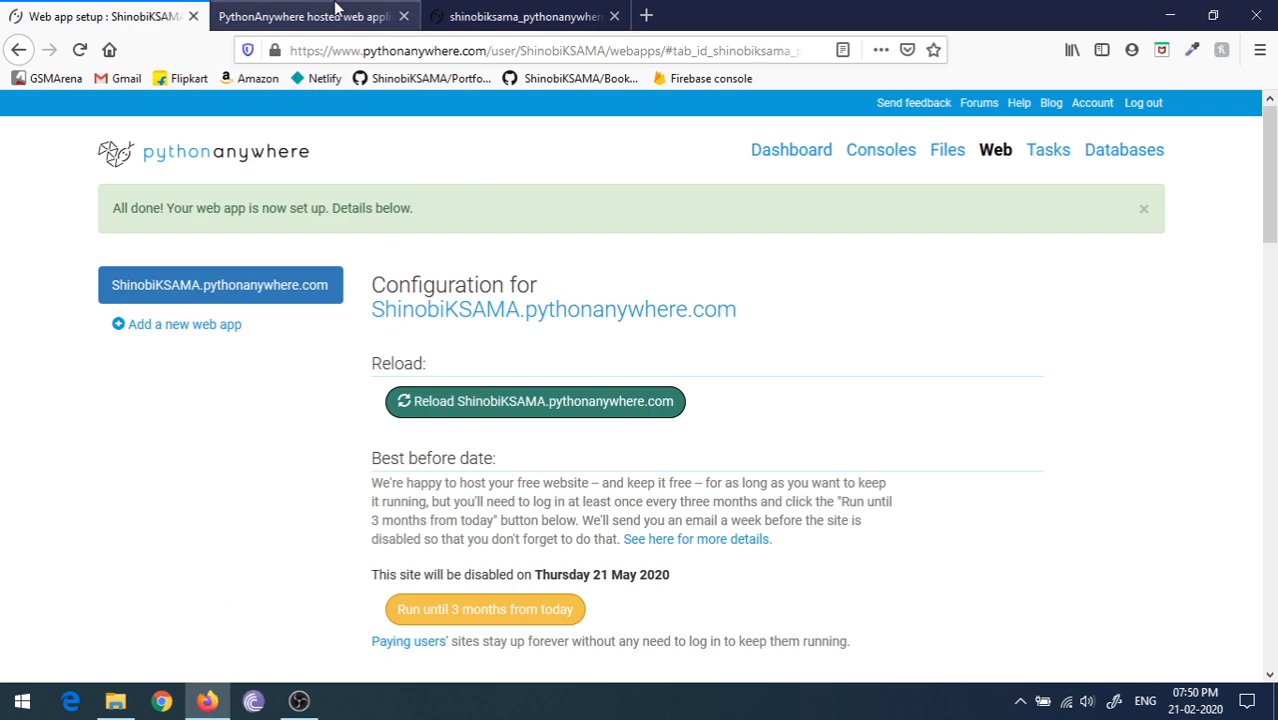
Step: Browse to the AM folder, then refresh the live site to show the AMS Login/Register page
left_click(945, 155)
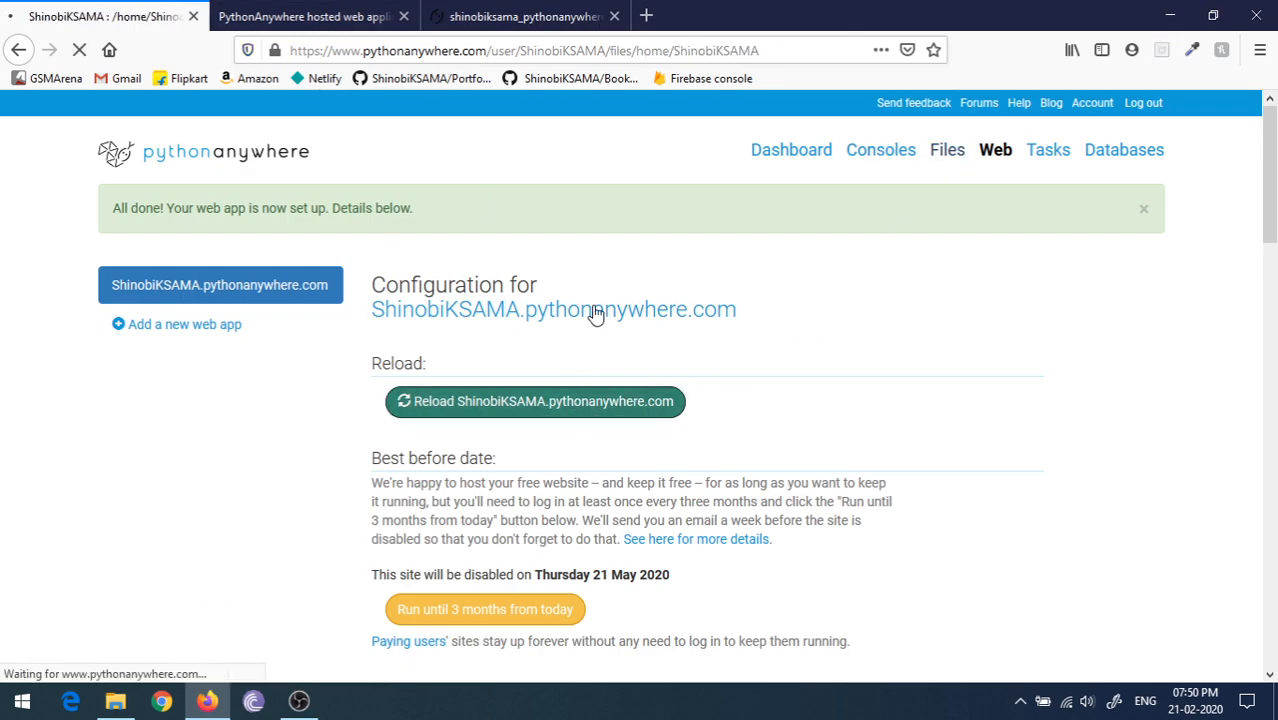
left_click(122, 371)
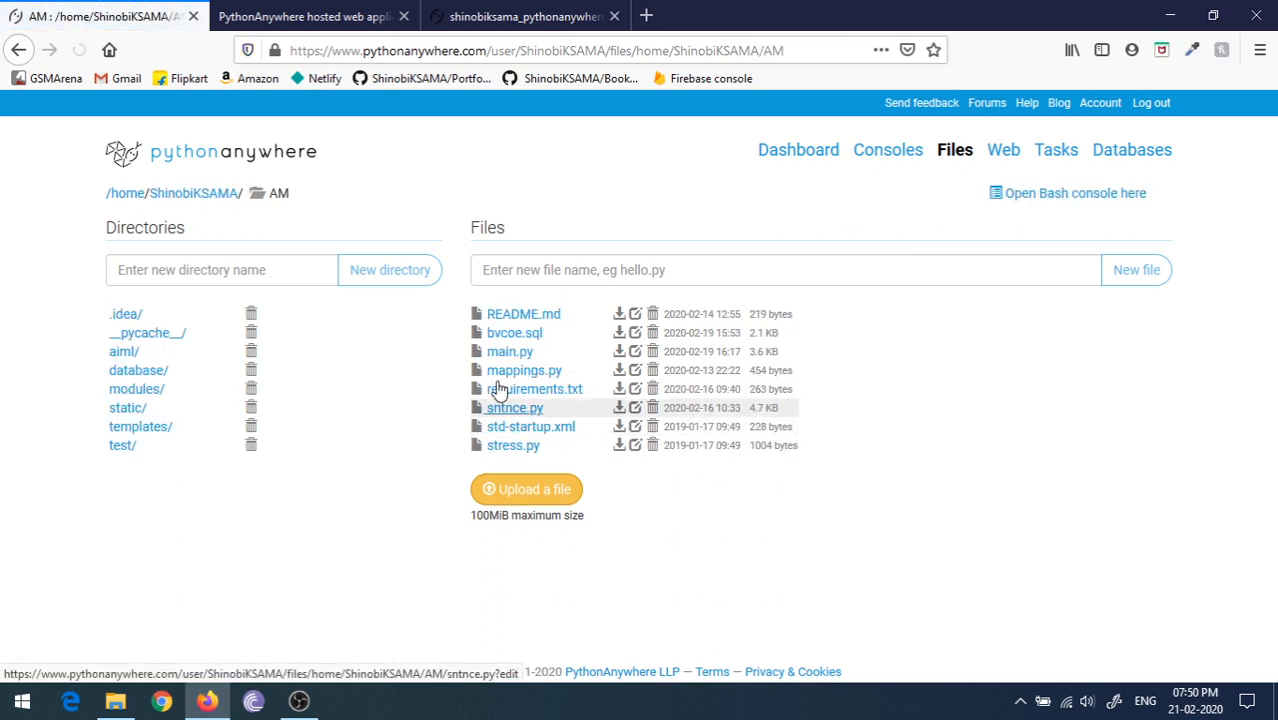
left_click(300, 16)
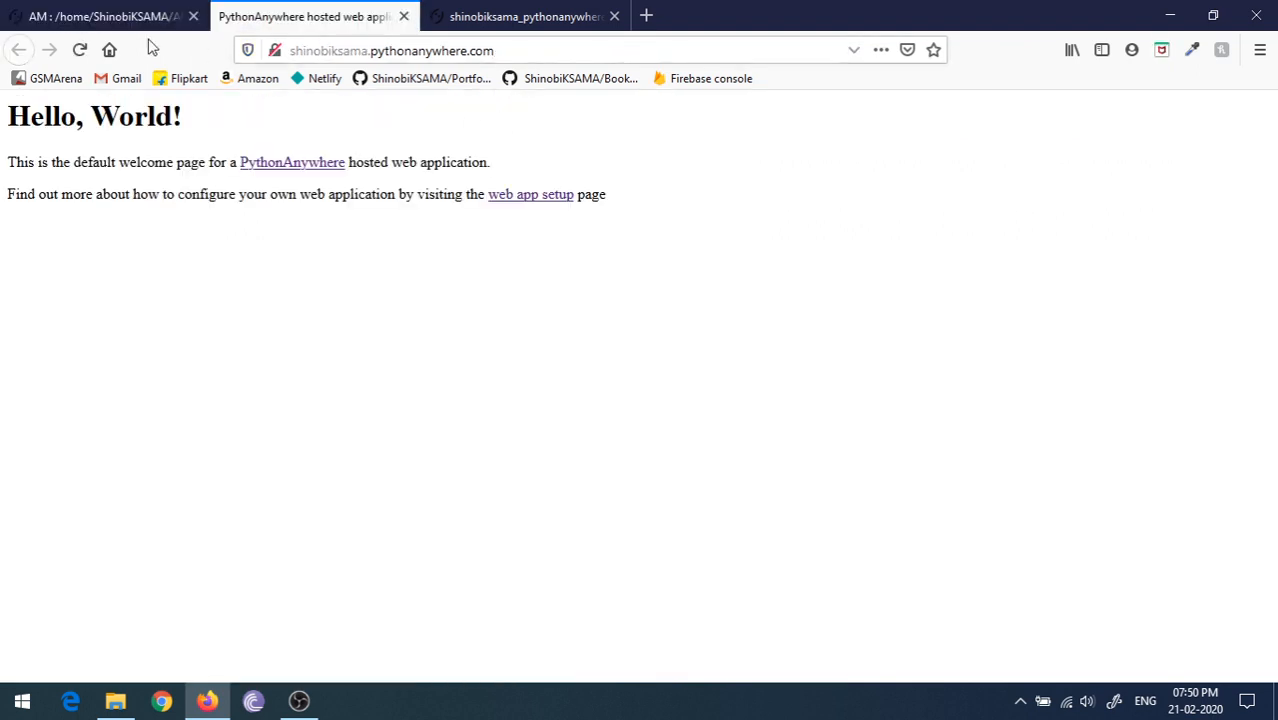
left_click(80, 49)
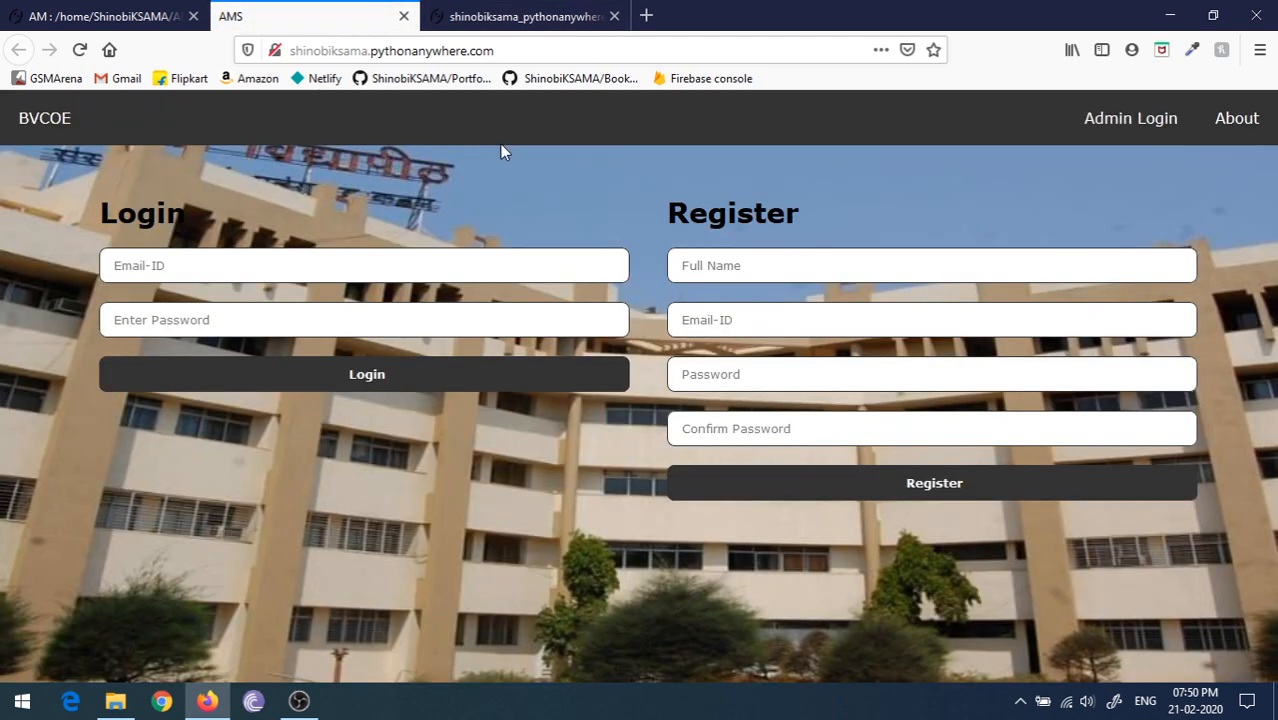
left_click(66, 20)
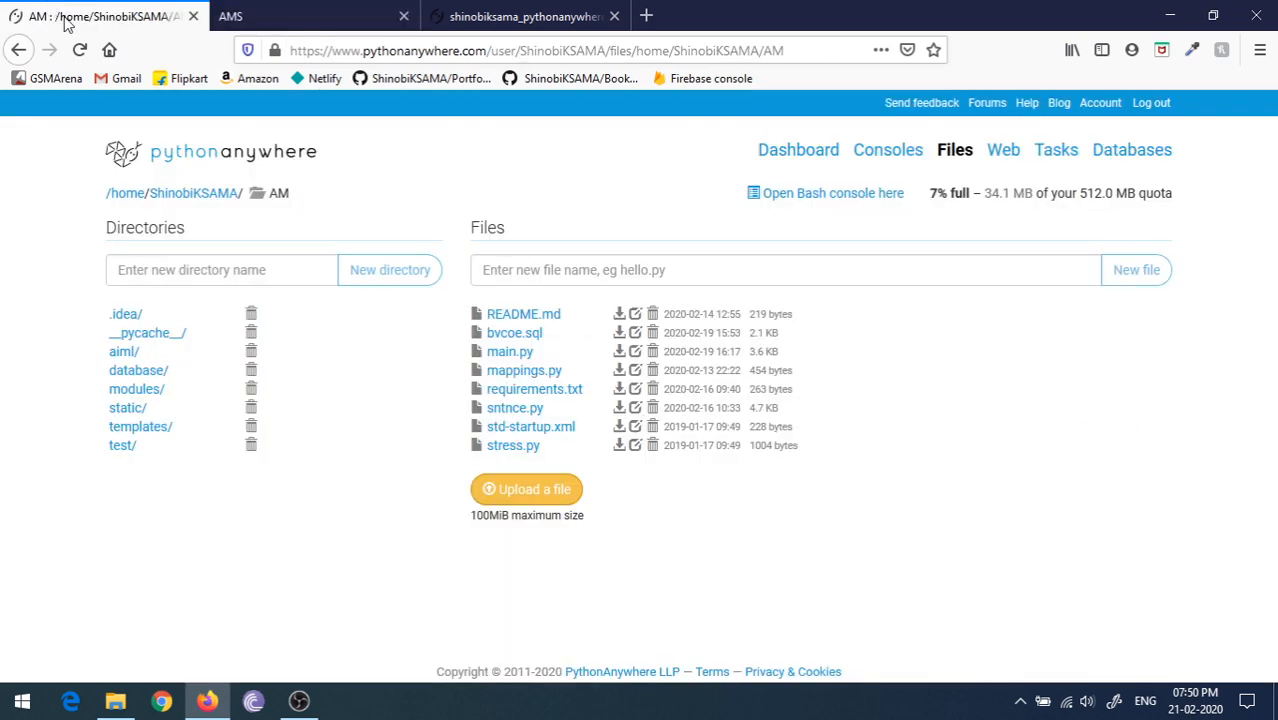